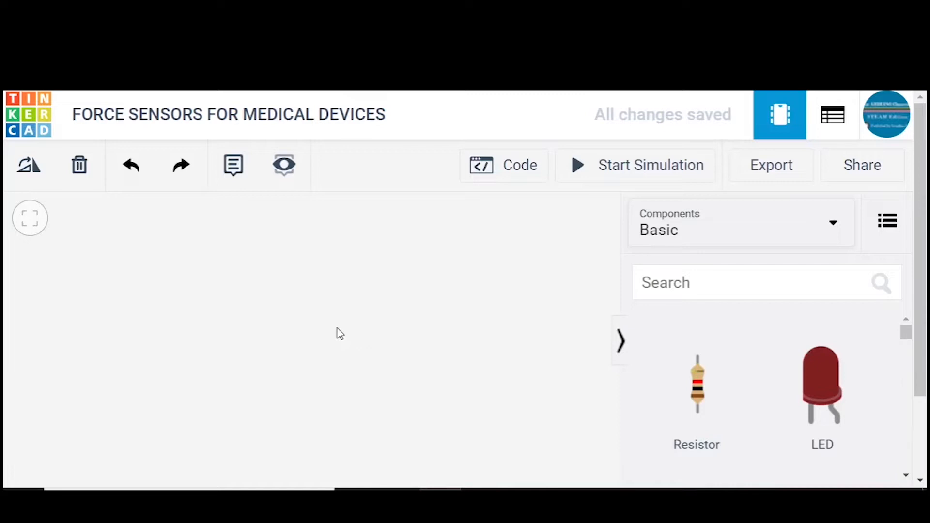
# - Find the Arduino Uno R3 in the component library and place it in the upper part of the empty workspace
pyautogui.click(641, 285)
pyautogui.write('ARDUINO')
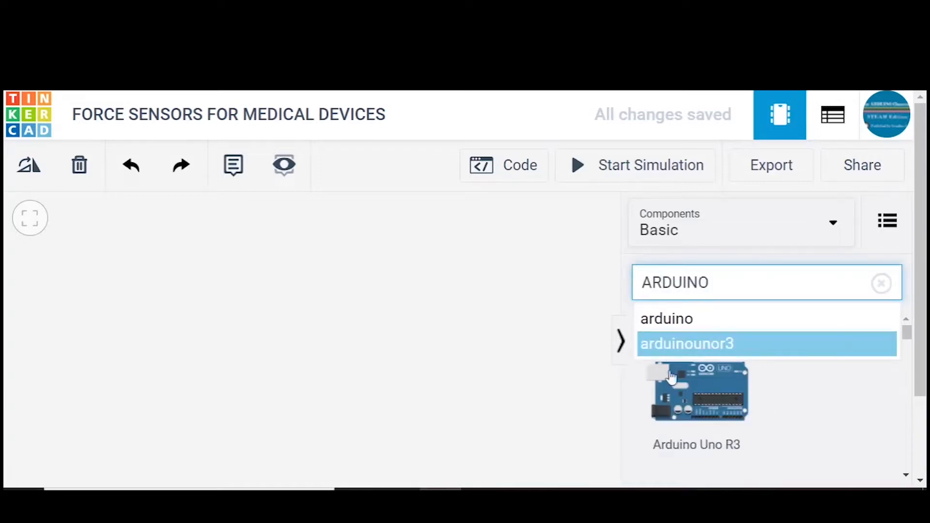
pyautogui.moveTo(281, 300); pyautogui.dragTo(271, 267)
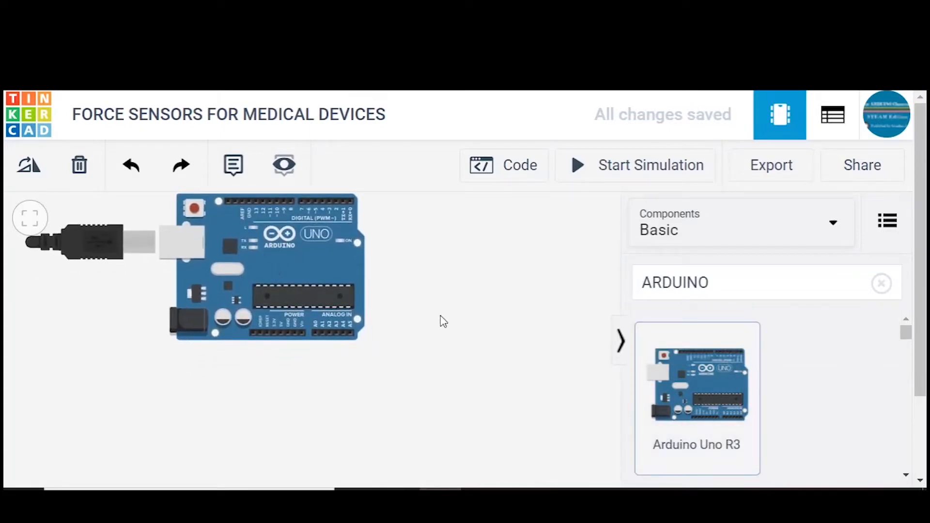
# - Search the component library for a breadboard and place the full-size Breadboard directly below the Arduino
pyautogui.click(879, 286)
pyautogui.click(796, 293)
pyautogui.write('BREADBOARD')
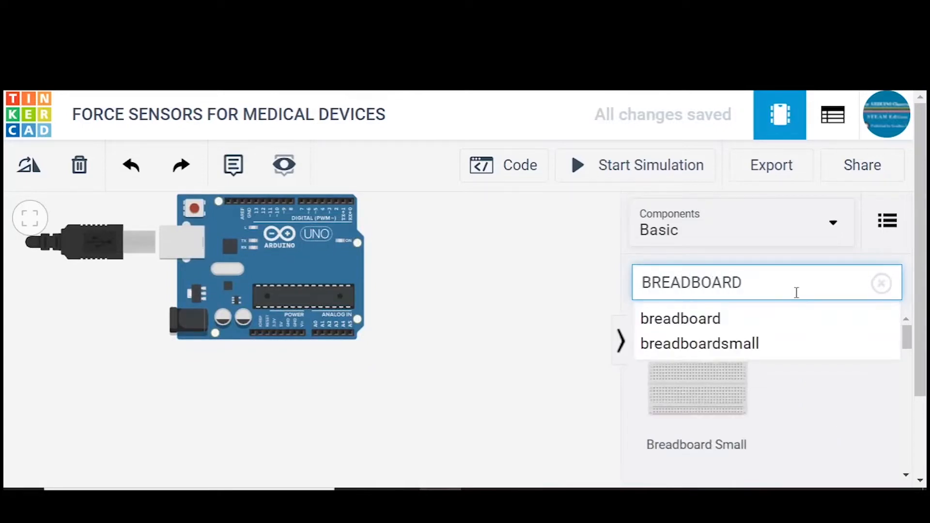
pyautogui.click(583, 313)
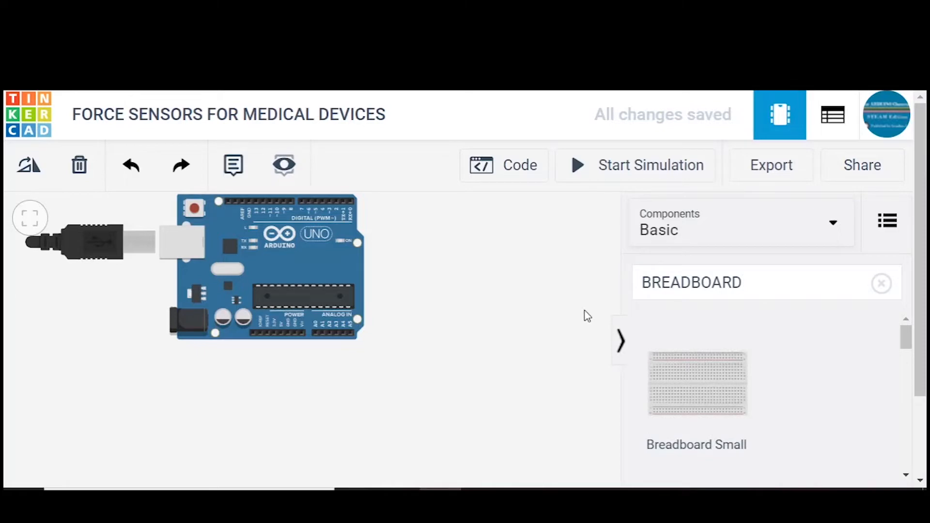
pyautogui.click(905, 476)
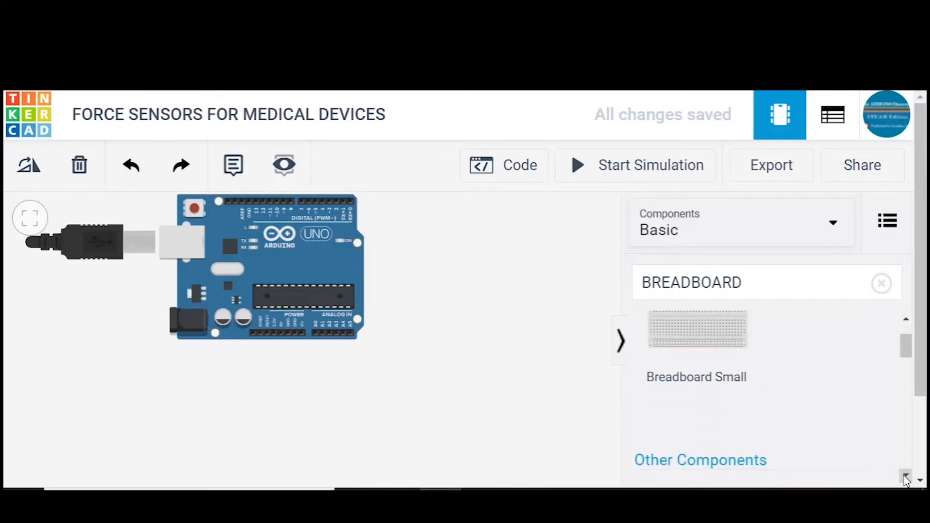
pyautogui.scroll(-2, 905, 475)
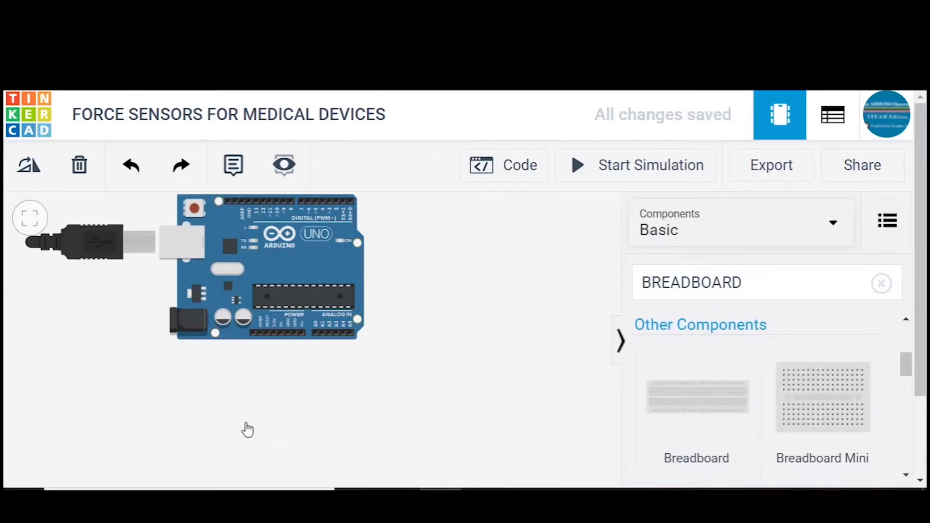
pyautogui.click(208, 430)
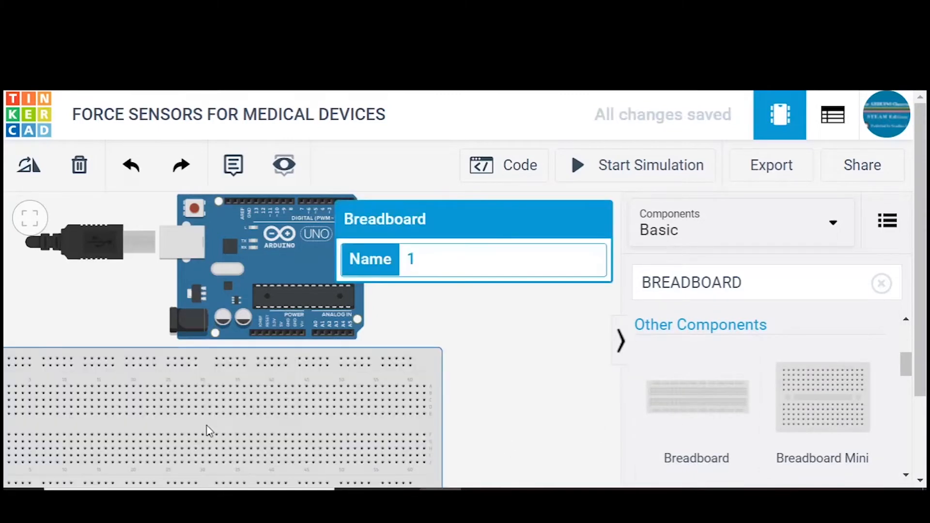
pyautogui.moveTo(218, 431); pyautogui.dragTo(276, 425)
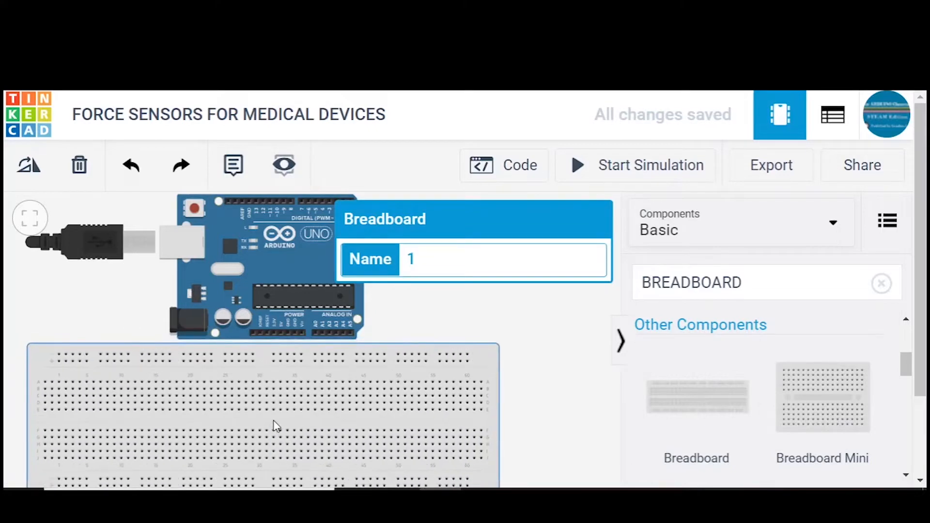
pyautogui.click(514, 322)
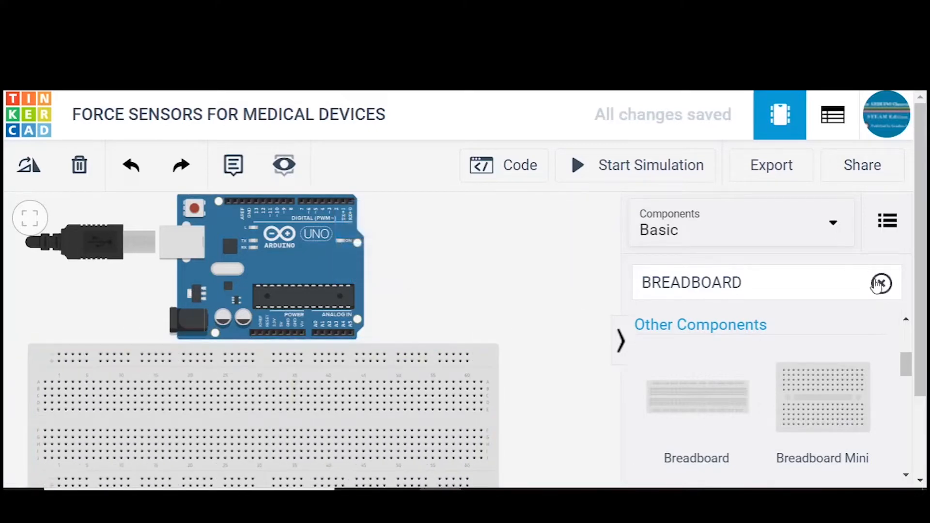
# - Search the component library for FORCE and place a Force Sensor beside the Arduino, above the breadboard
pyautogui.click(880, 283)
pyautogui.click(802, 297)
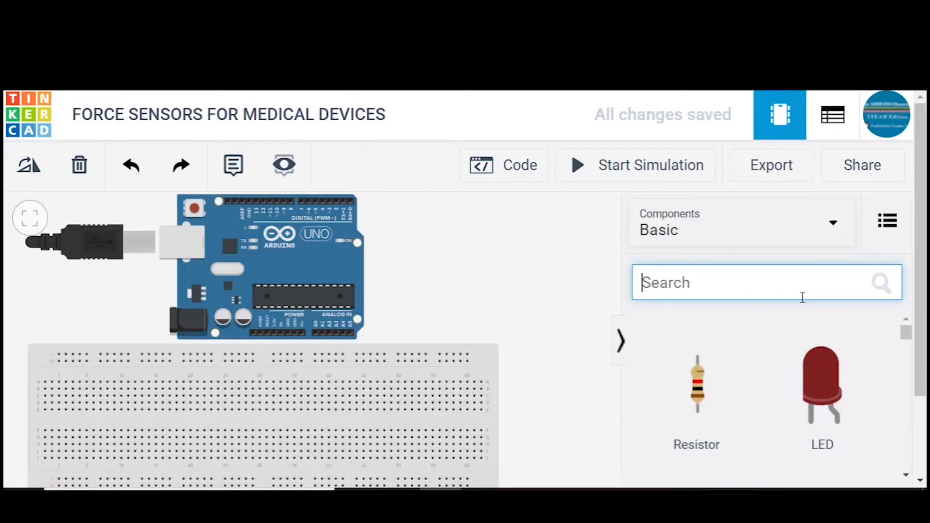
pyautogui.write('FORCE')
pyautogui.moveTo(699, 415); pyautogui.dragTo(406, 315)
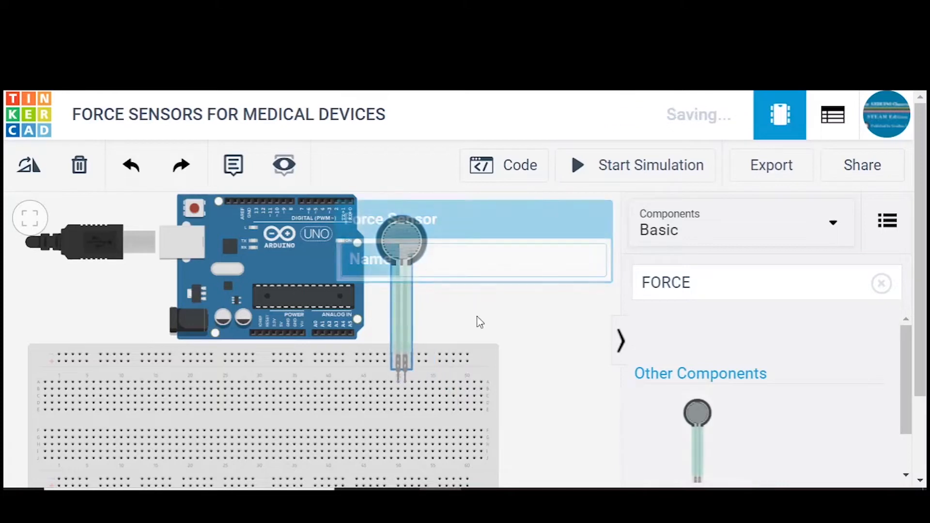
# - Search the component library for a resistor and place one right beside the force sensor's strip
pyautogui.click(879, 284)
pyautogui.click(799, 286)
pyautogui.write('RESISTOR')
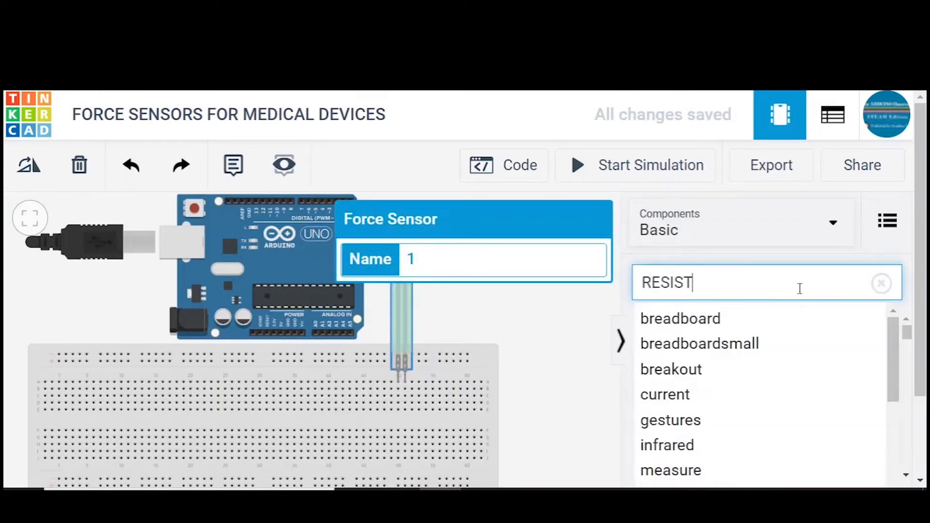
pyautogui.click(576, 342)
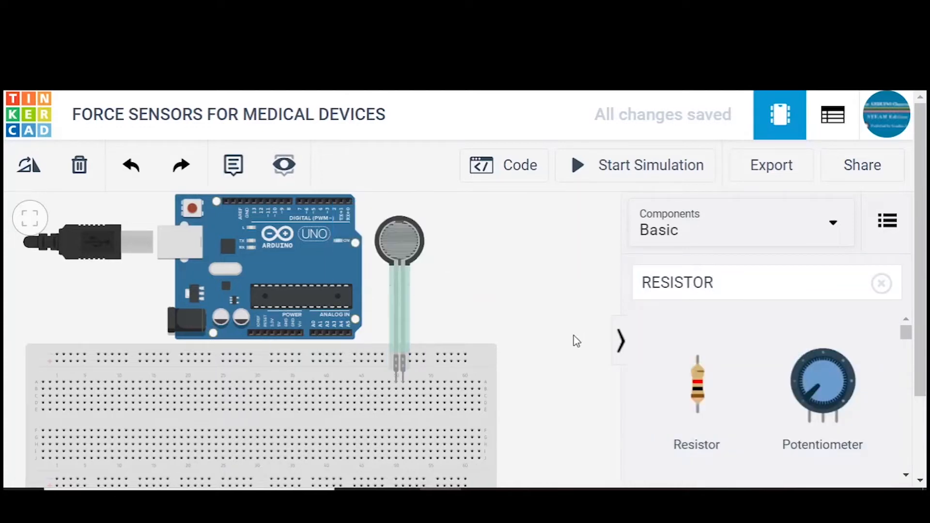
pyautogui.moveTo(697, 397); pyautogui.dragTo(425, 314)
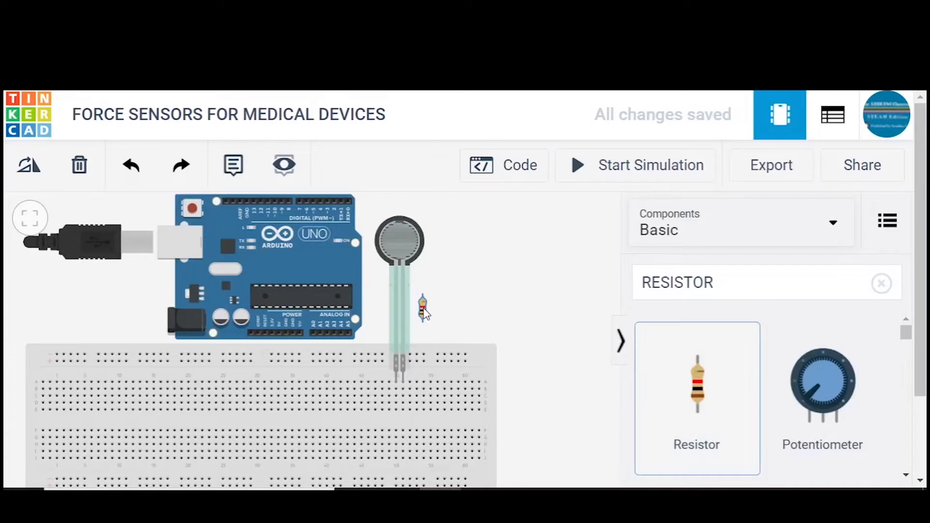
# - Find the LED in the component library and place one to the right of the force sensor
pyautogui.click(880, 284)
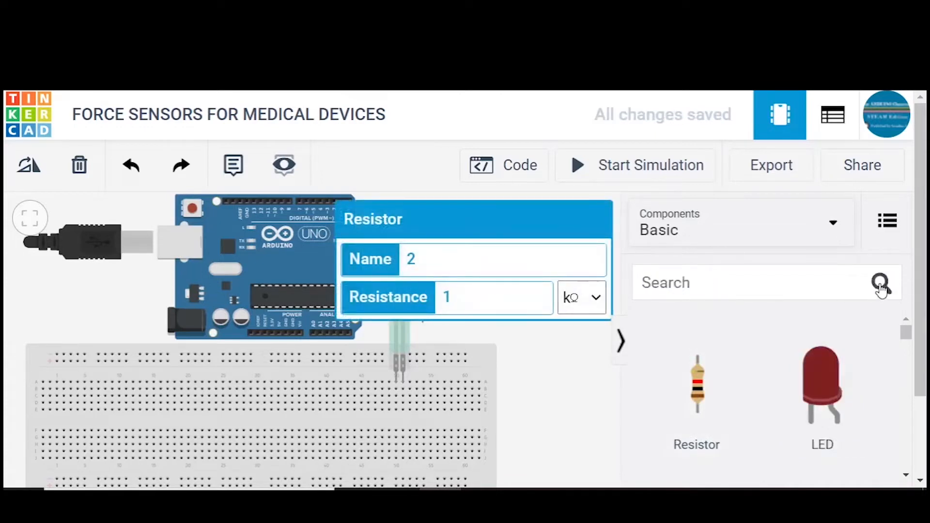
pyautogui.click(759, 277)
pyautogui.write('led')
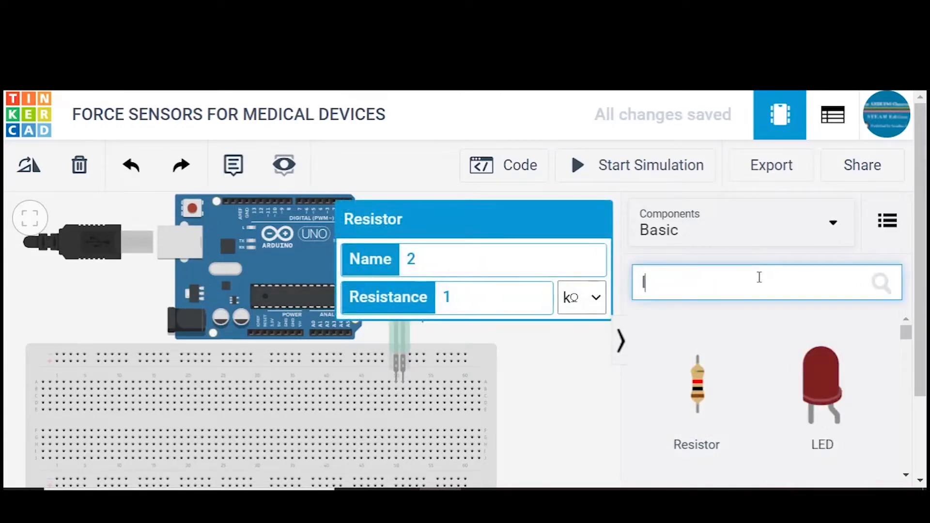
pyautogui.moveTo(664, 395); pyautogui.dragTo(475, 278)
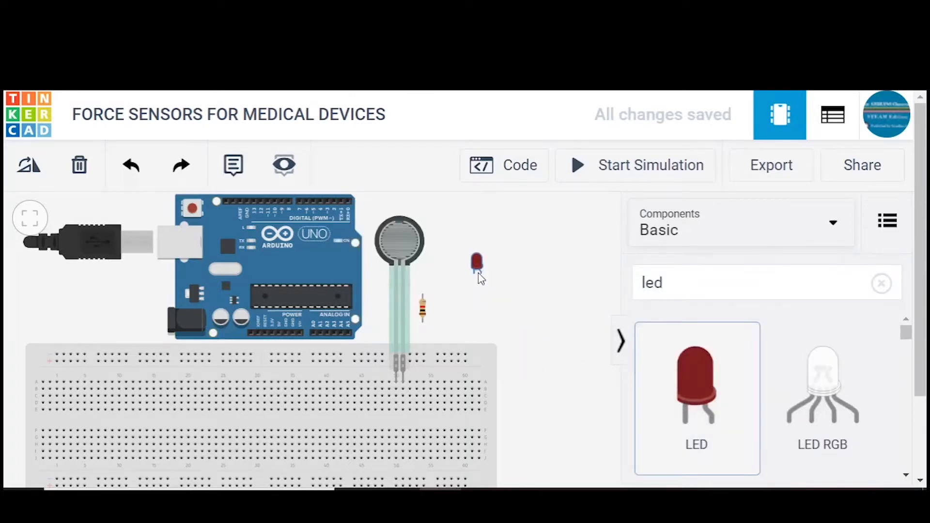
# - Search for the resistor again and place a second one directly beneath the LED
pyautogui.click(880, 284)
pyautogui.click(731, 280)
pyautogui.write('resistor')
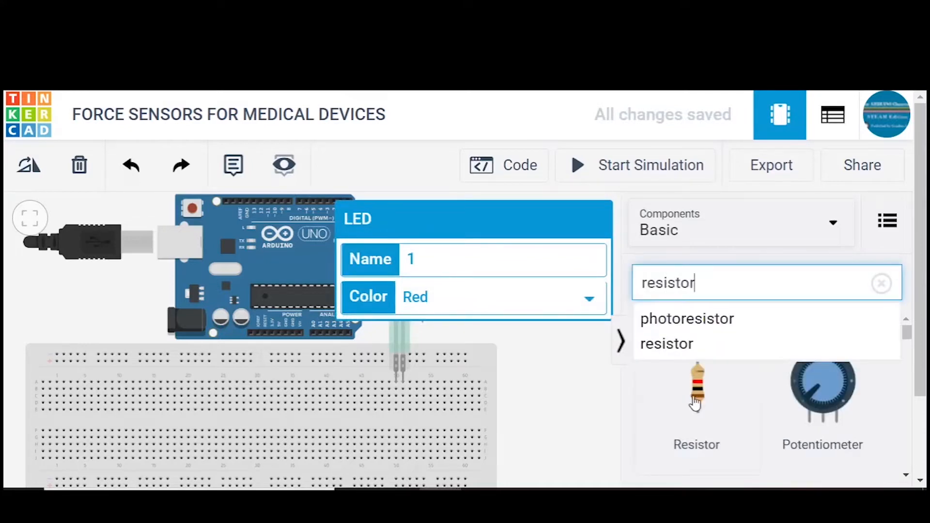
pyautogui.moveTo(695, 402); pyautogui.dragTo(477, 296)
pyautogui.click(515, 341)
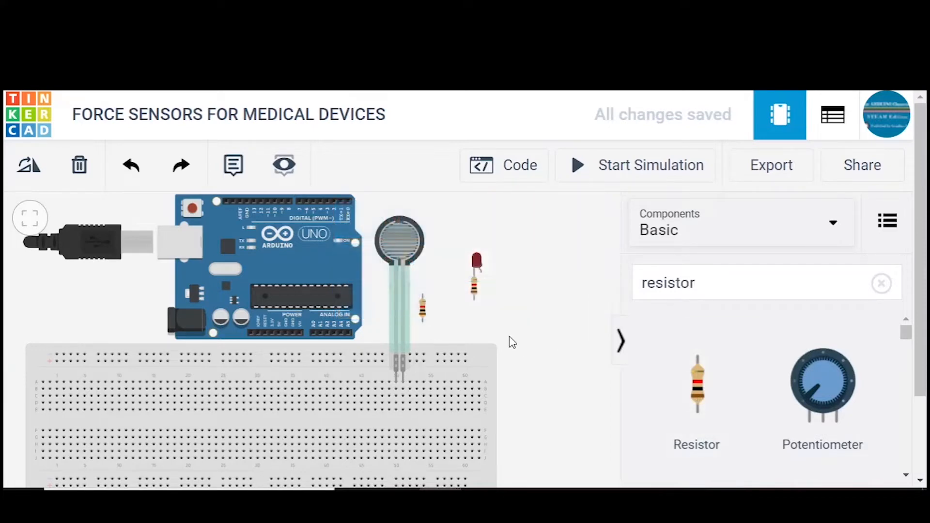
pyautogui.click(475, 291)
pyautogui.moveTo(598, 369); pyautogui.dragTo(591, 373)
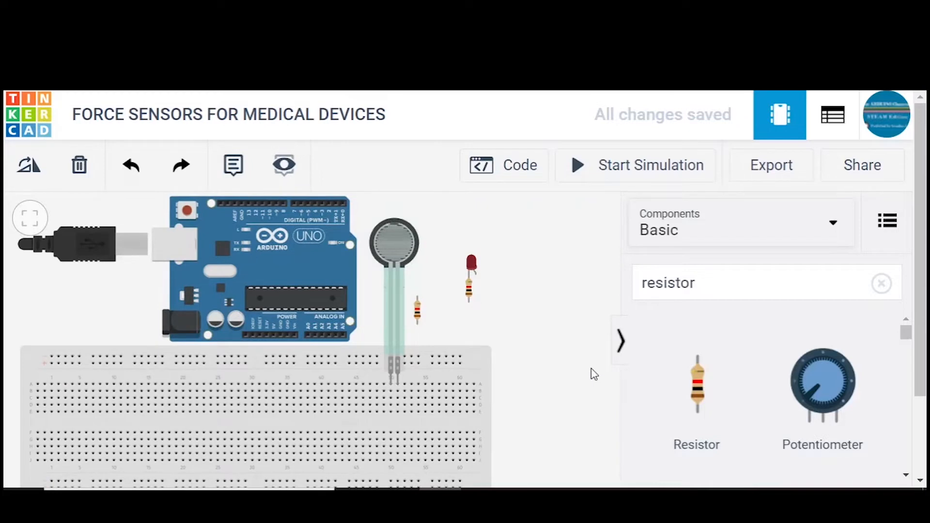
# - Replace the component search with lcd and place an LCD 16 x 2 over the breadboard's right end
pyautogui.click(696, 287)
pyautogui.press('BackSpace')
pyautogui.press('BackSpace')
pyautogui.press('BackSpace')
pyautogui.press('BackSpace')
pyautogui.press('BackSpace')
pyautogui.press('BackSpace')
pyautogui.press('BackSpace')
pyautogui.press('BackSpace')
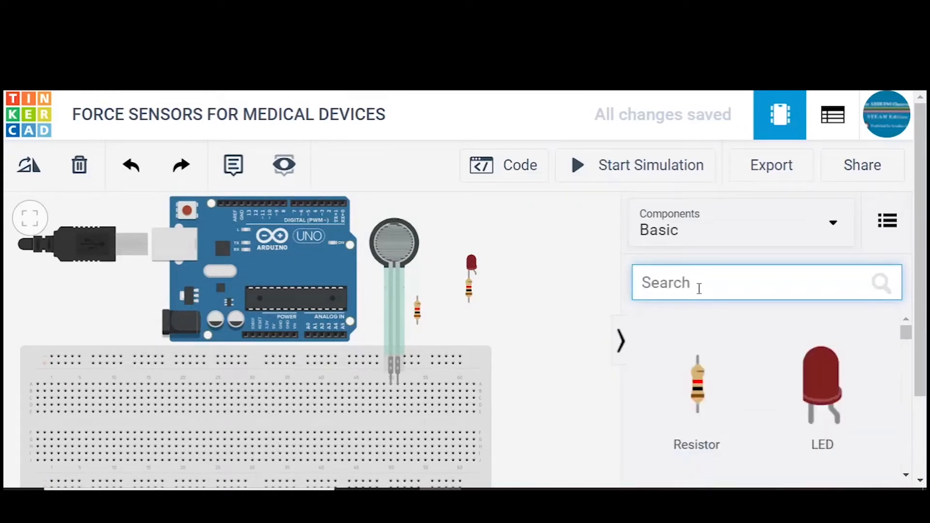
pyautogui.write('lcd')
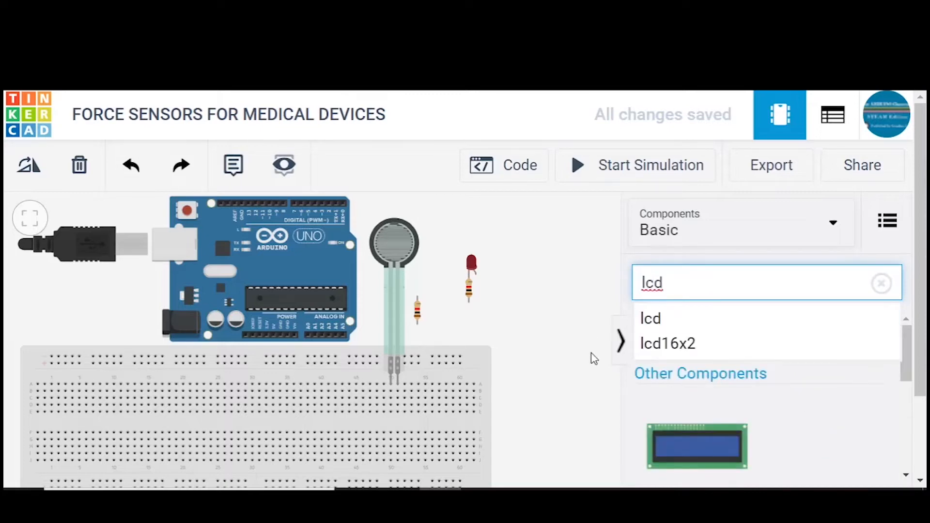
pyautogui.moveTo(660, 442); pyautogui.dragTo(505, 431)
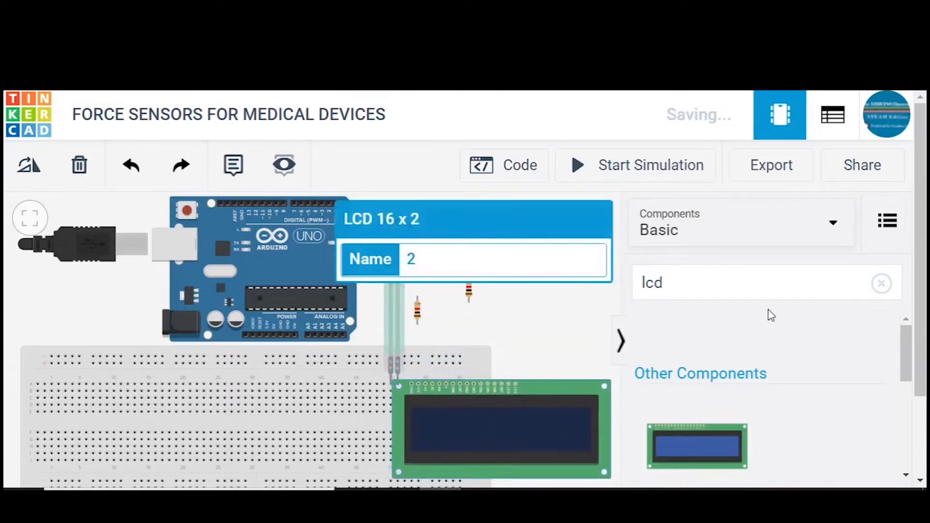
# - Find the potentiometer in the component library and place it just above the LCD's right half
pyautogui.click(872, 295)
pyautogui.click(768, 284)
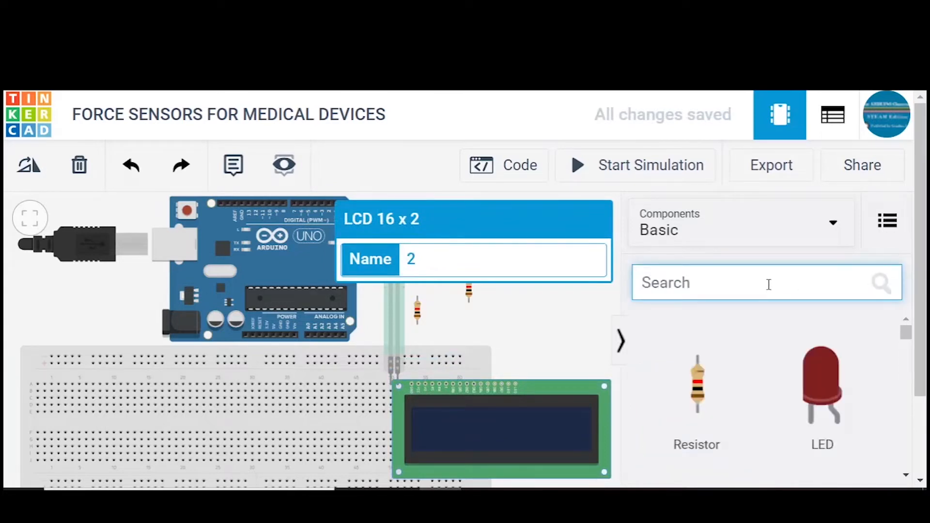
pyautogui.write('pote')
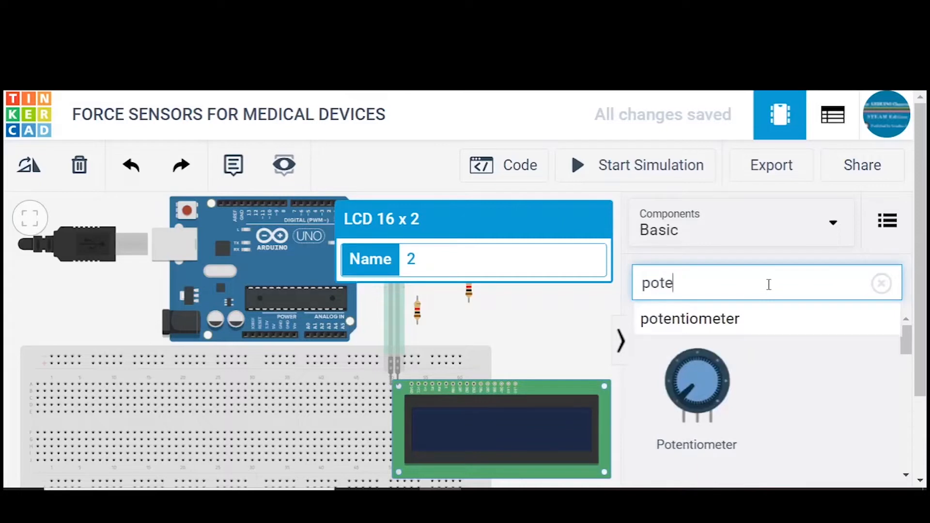
pyautogui.click(750, 320)
pyautogui.moveTo(695, 368); pyautogui.dragTo(569, 361)
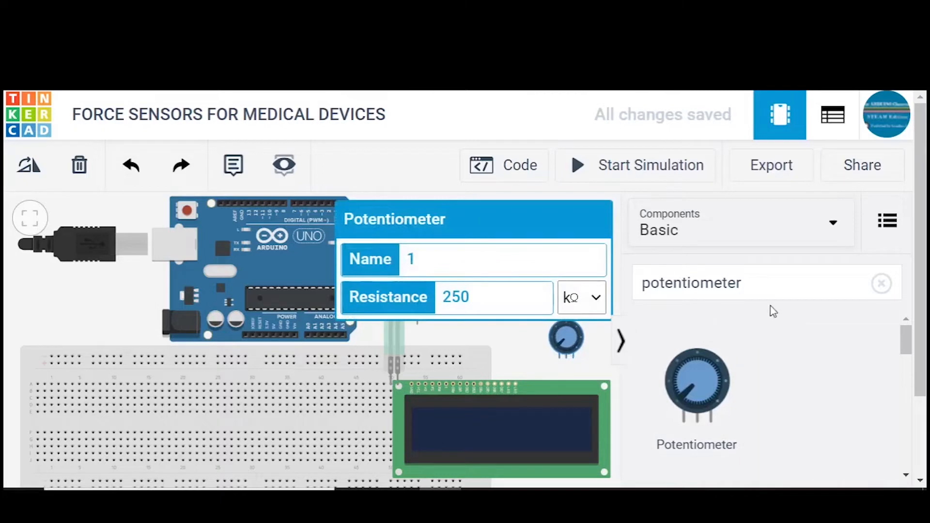
# - Place a third resistor immediately left of the potentiometer, and collapse the component library to free up workspace
pyautogui.click(880, 283)
pyautogui.click(723, 279)
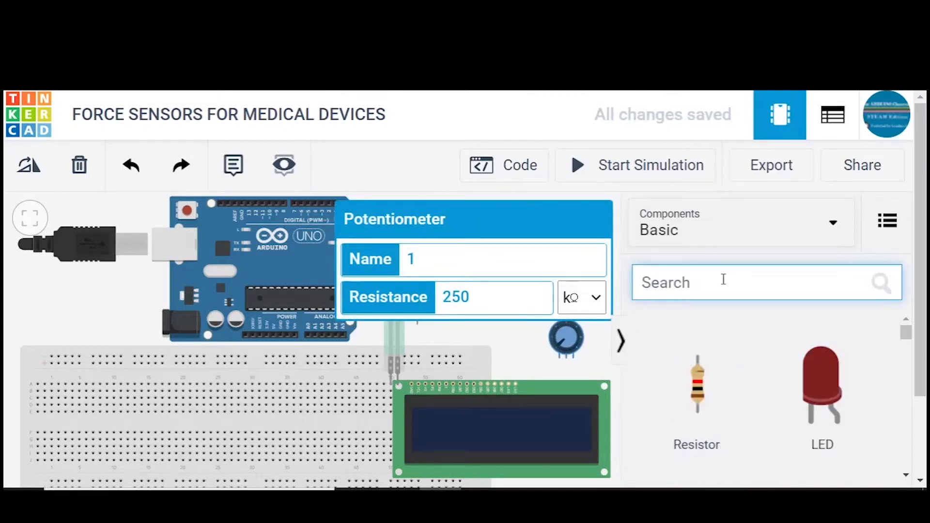
pyautogui.write('resistor')
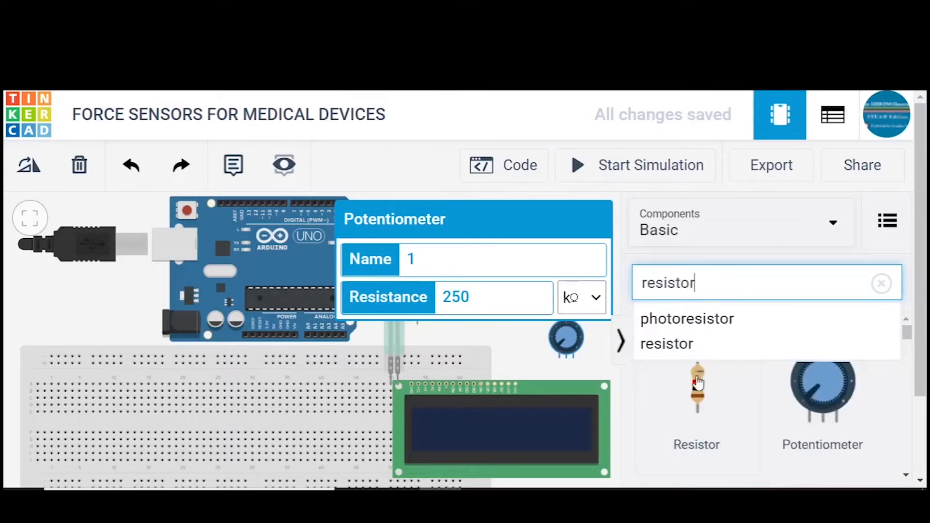
pyautogui.moveTo(697, 385); pyautogui.dragTo(542, 350)
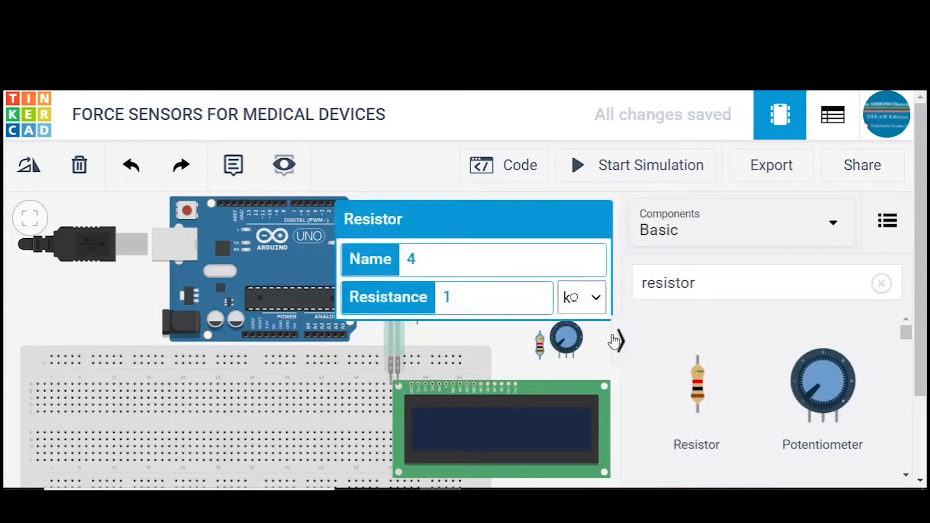
pyautogui.click(620, 342)
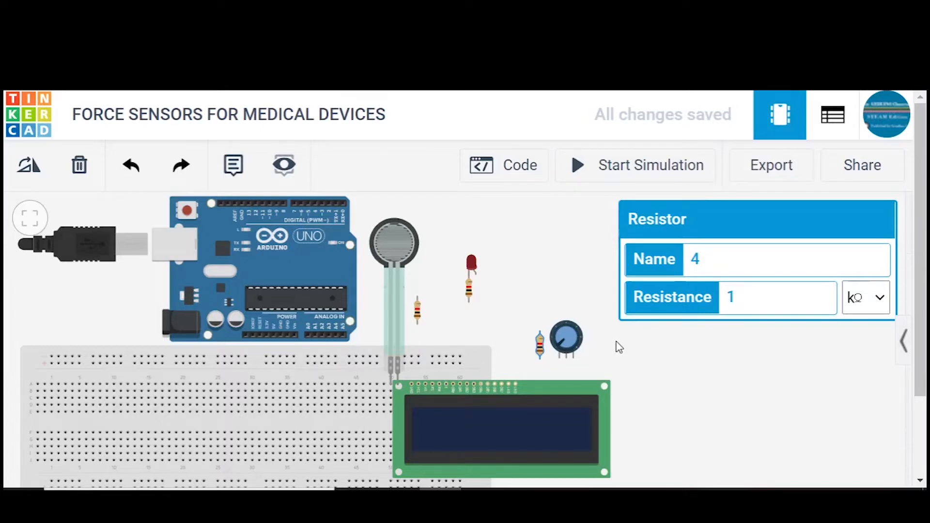
pyautogui.click(577, 259)
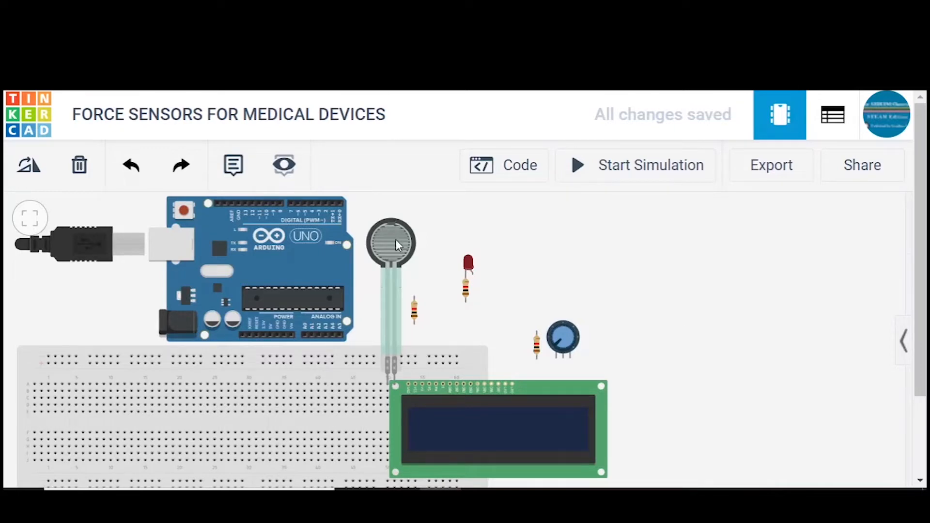
# - Move the force sensor to the breadboard's left end, the LED and potentiometer onto its middle, and the LCD lower
pyautogui.moveTo(395, 240); pyautogui.dragTo(63, 268)
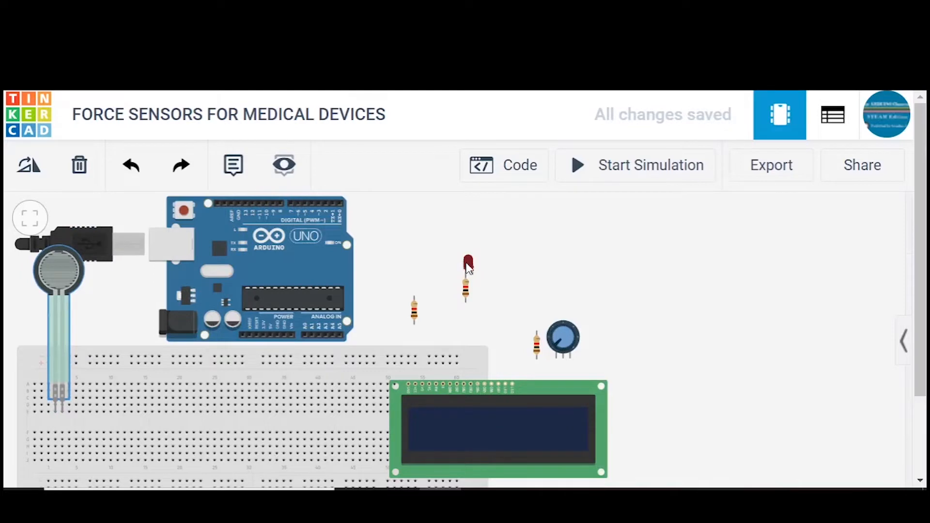
pyautogui.moveTo(467, 266); pyautogui.dragTo(189, 402)
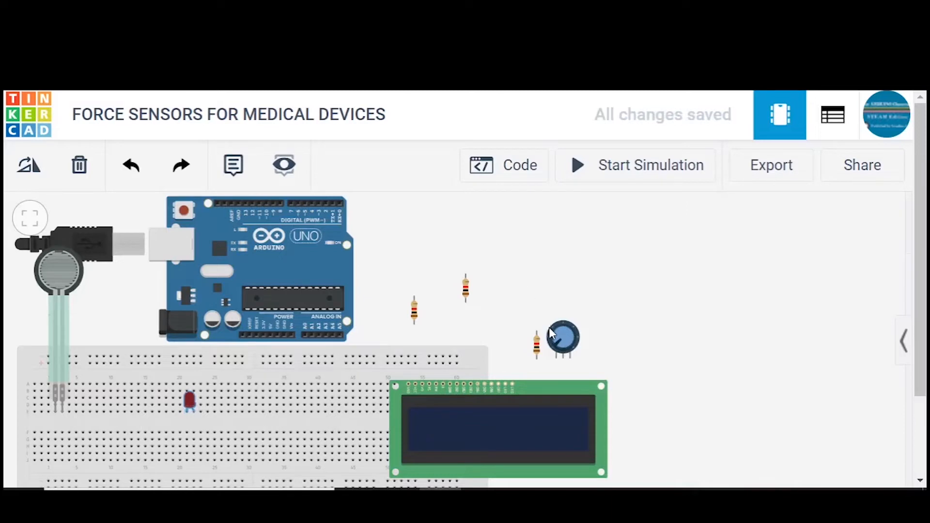
pyautogui.moveTo(551, 334); pyautogui.dragTo(287, 427)
pyautogui.moveTo(395, 409); pyautogui.dragTo(346, 463)
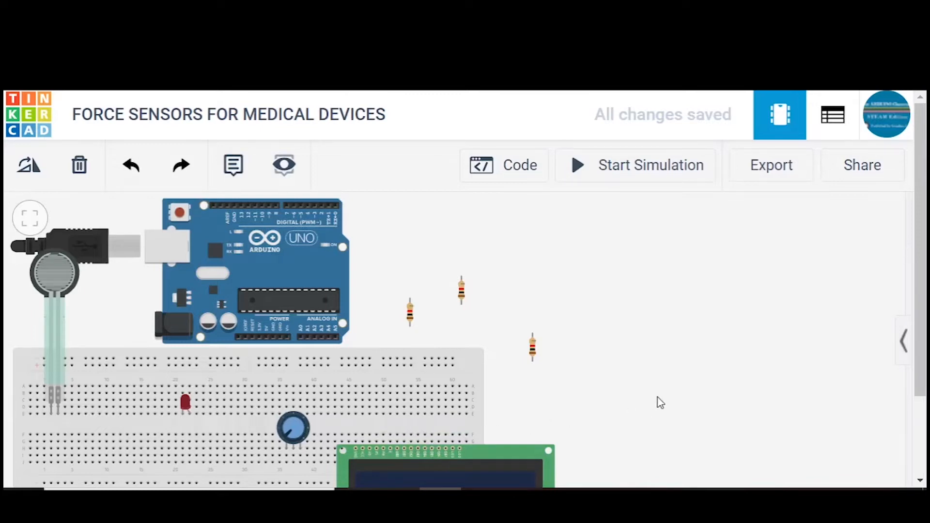
pyautogui.moveTo(922, 362); pyautogui.dragTo(925, 387)
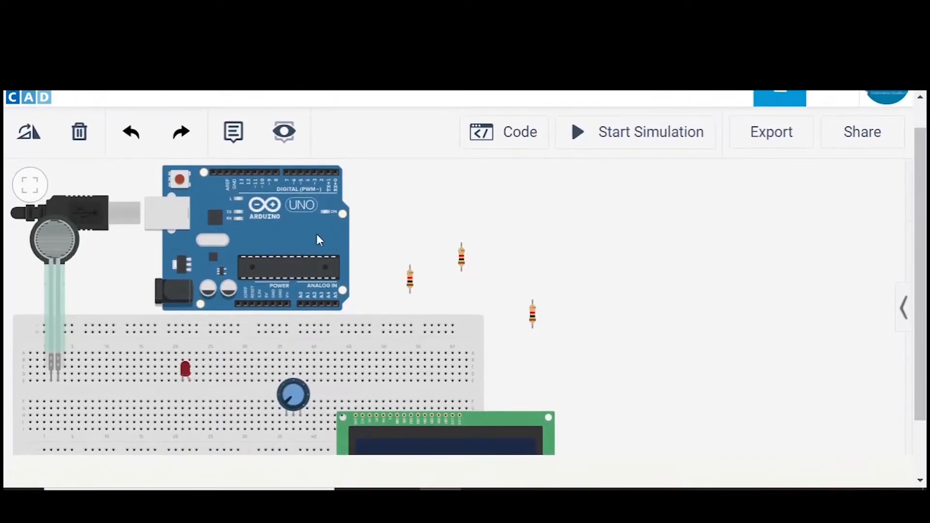
# - Shift the Arduino Uno slightly up and right, and move the breadboard with its mounted components up against the Arduino's lower edge
pyautogui.moveTo(318, 239); pyautogui.dragTo(323, 231)
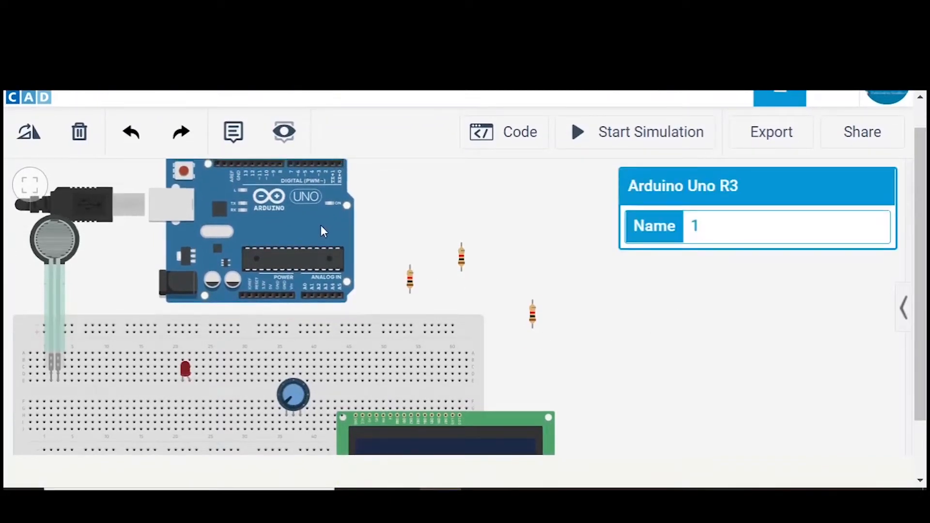
pyautogui.moveTo(378, 338); pyautogui.dragTo(407, 321)
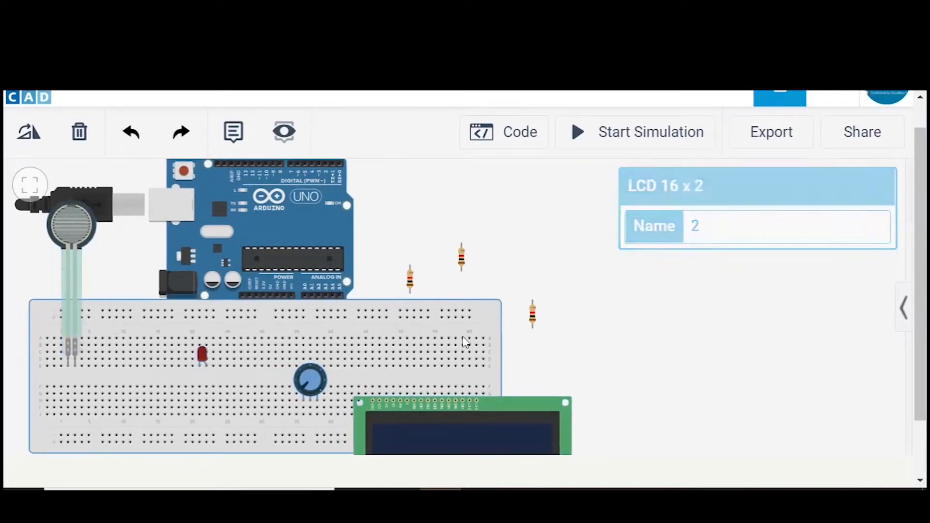
pyautogui.click(595, 360)
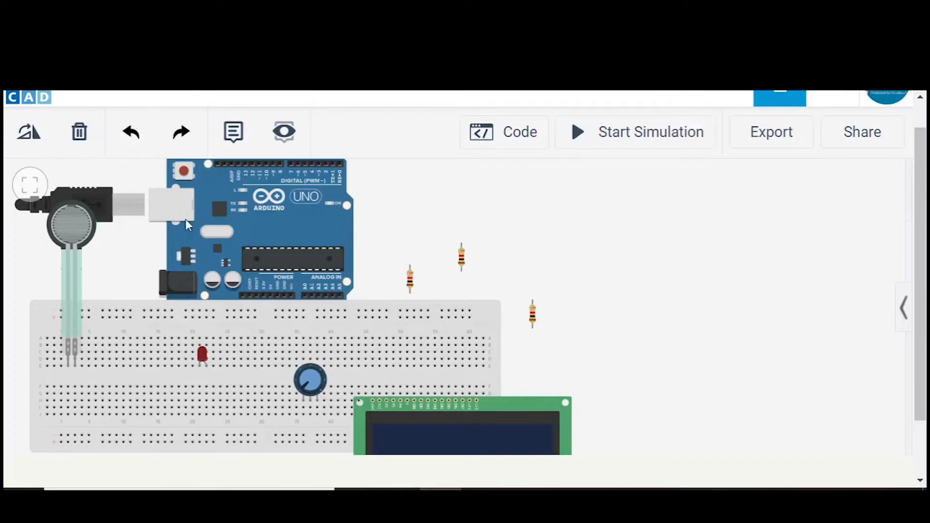
# - Wire the Arduino's 5V pin to the lower row of the breadboard's upper power rails and colour the wire red
pyautogui.click(271, 297)
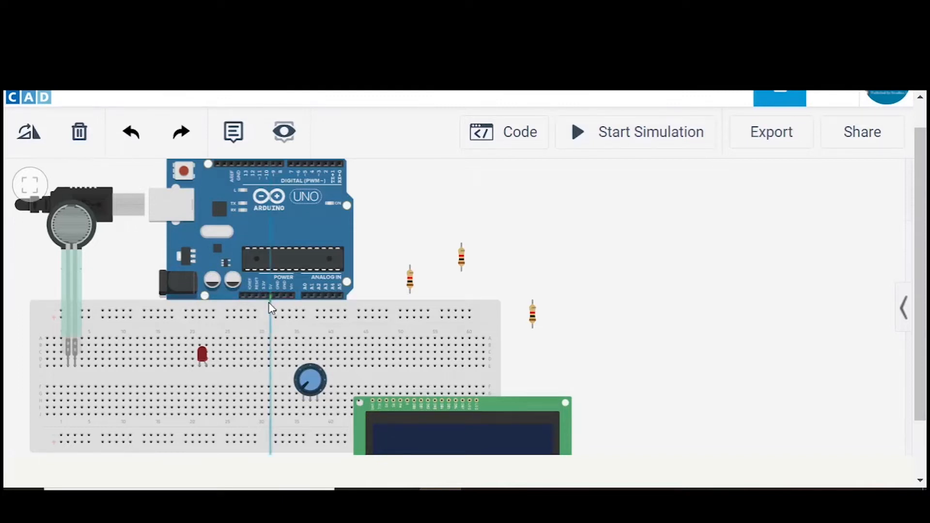
pyautogui.click(276, 317)
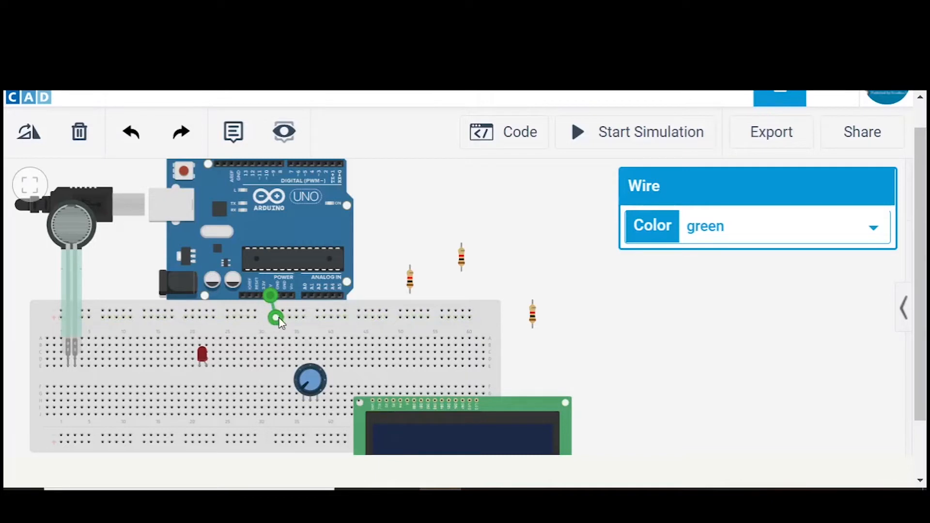
pyautogui.click(700, 235)
pyautogui.click(700, 272)
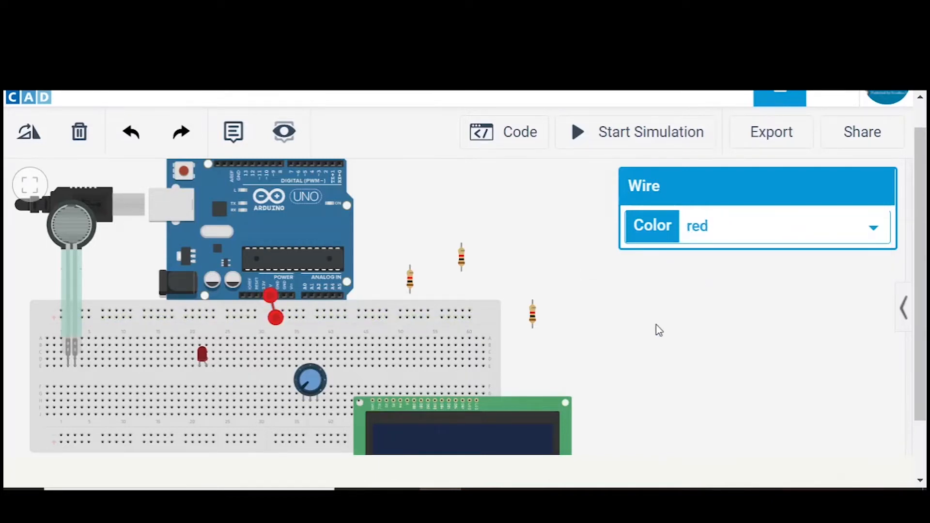
pyautogui.click(656, 328)
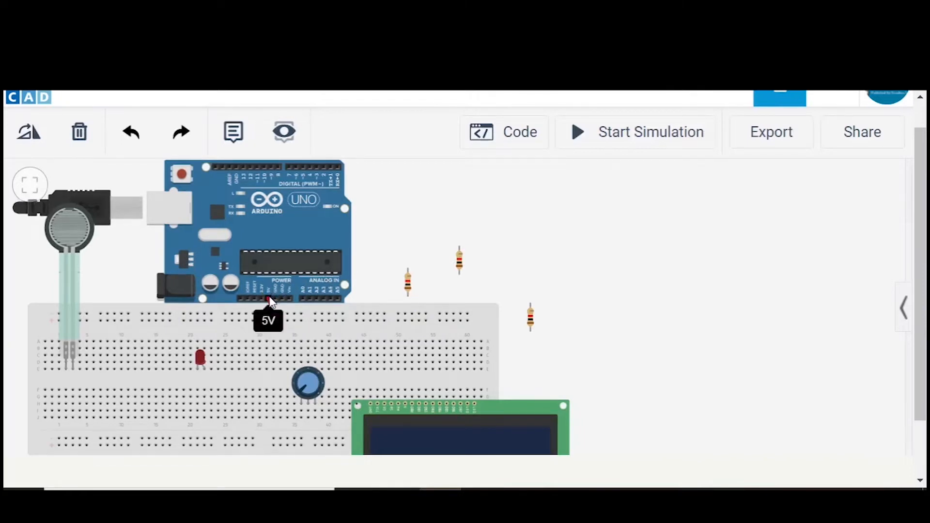
pyautogui.moveTo(270, 301); pyautogui.dragTo(273, 322)
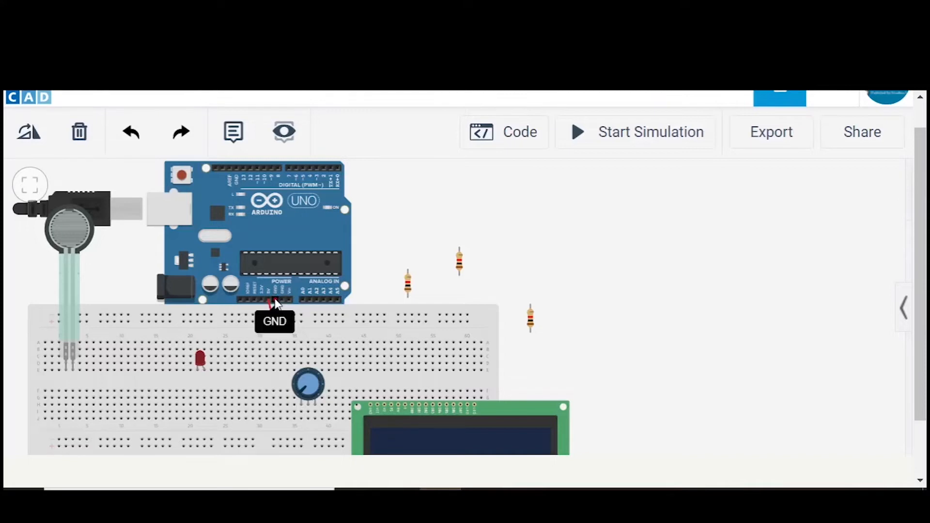
# - Wire the Arduino's GND pin beside 5V to the topmost row of the breadboard's upper rails and colour the wire blue
pyautogui.moveTo(275, 302); pyautogui.dragTo(280, 315)
pyautogui.click(281, 315)
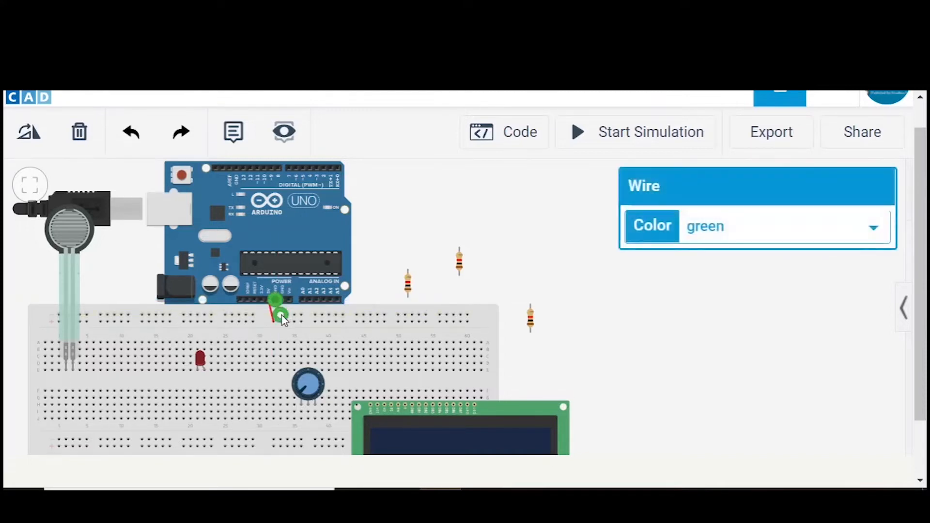
pyautogui.click(695, 234)
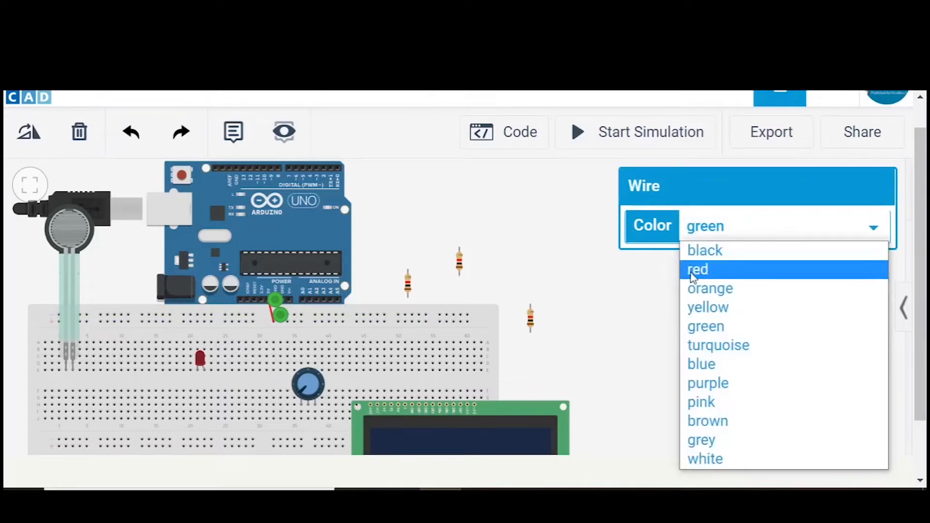
pyautogui.click(690, 364)
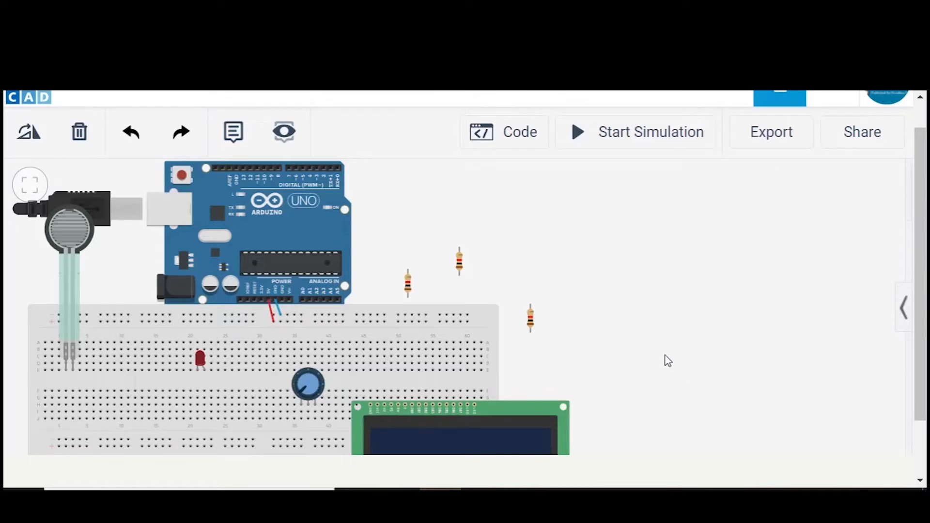
# - Shift the Arduino slightly right to straighten the power wires, and move the force sensor's pins into columns 5 and 6 of the breadboard's lower half
pyautogui.moveTo(288, 217); pyautogui.dragTo(295, 216)
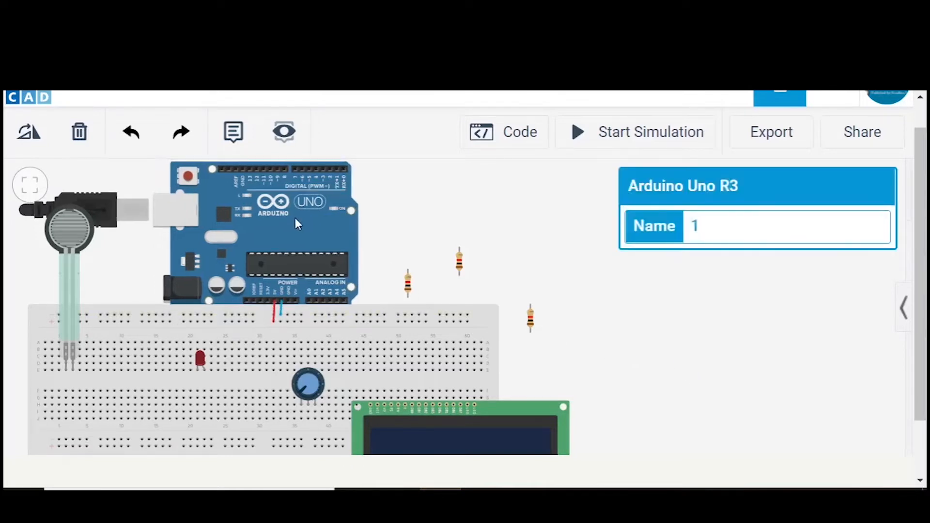
pyautogui.click(600, 292)
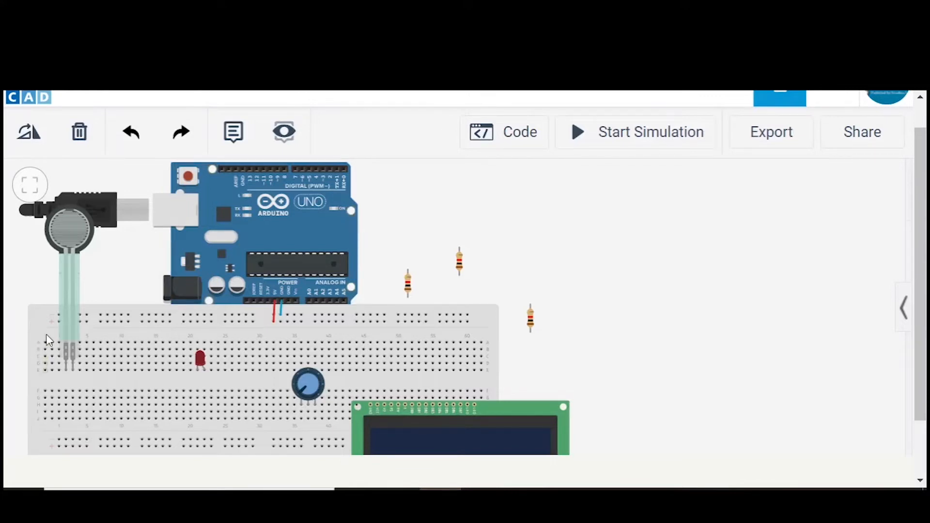
pyautogui.click(66, 294)
pyautogui.moveTo(66, 296); pyautogui.dragTo(85, 324)
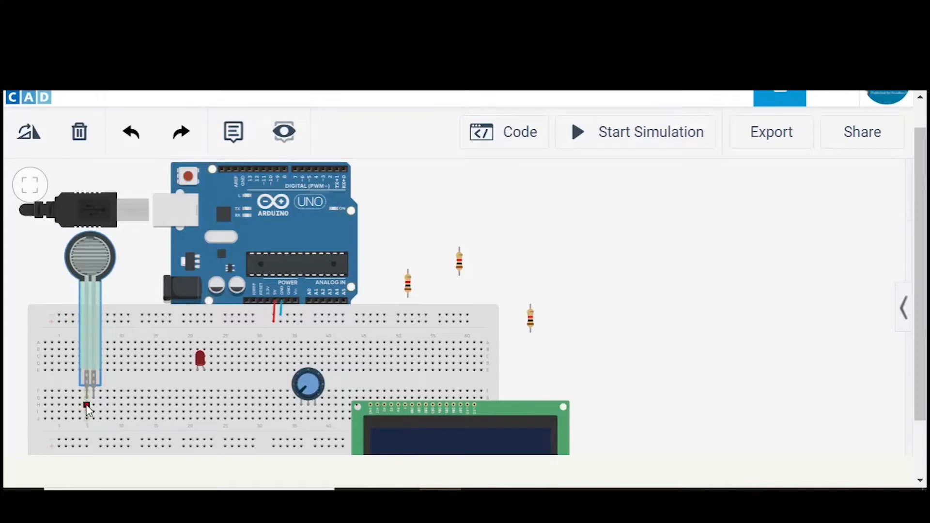
# - Set the resistance of the resistor nearest the Arduino to 100 Ω
pyautogui.click(407, 288)
pyautogui.click(741, 265)
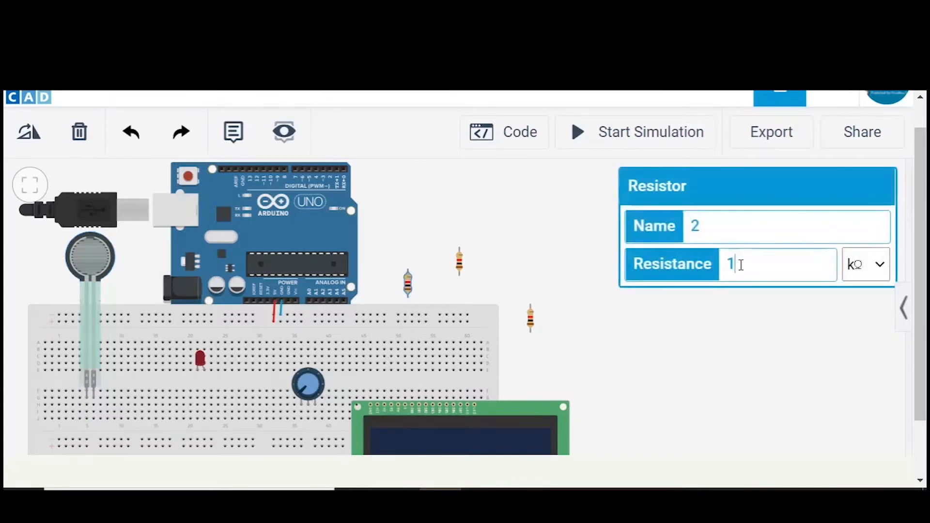
pyautogui.write('00')
pyautogui.click(865, 268)
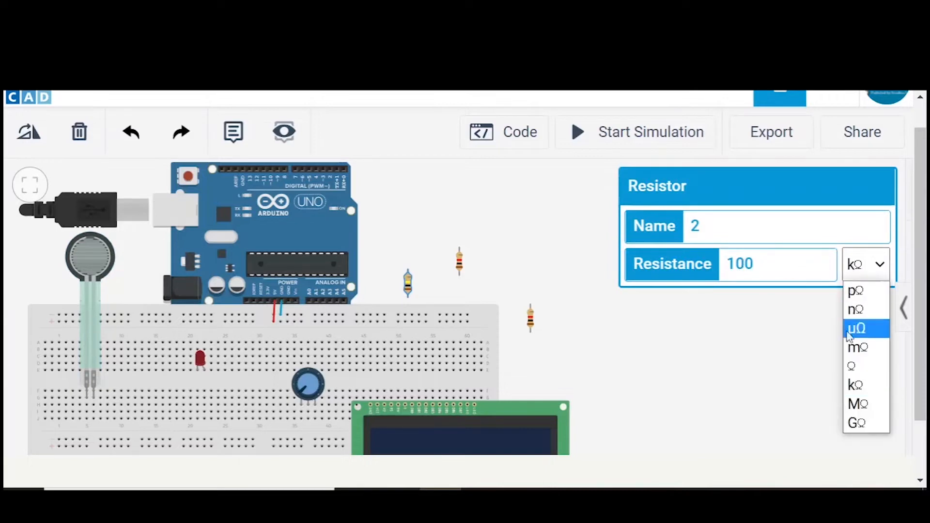
pyautogui.click(853, 368)
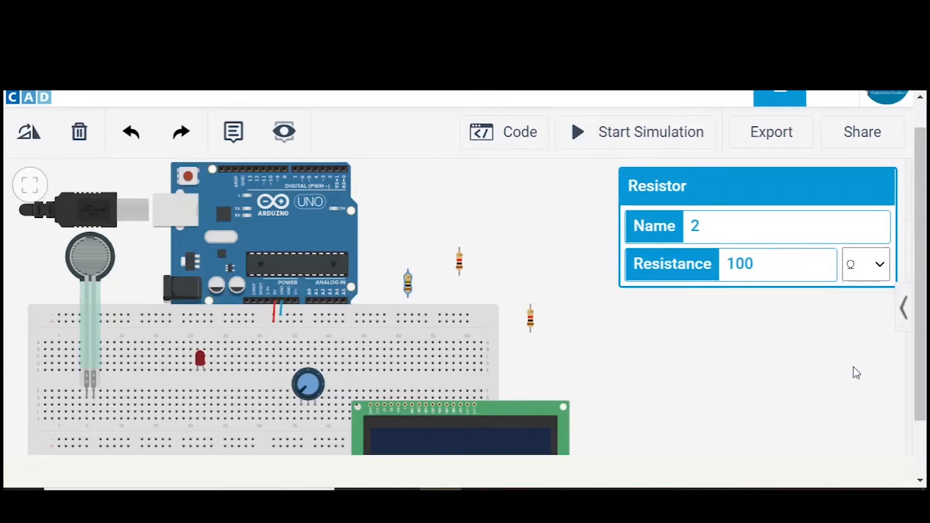
pyautogui.click(751, 387)
# - Rotate the 100 Ω resistor to horizontal and place it on the breadboard from column 1 to column 5, beside the force sensor's left pin
pyautogui.moveTo(403, 286); pyautogui.dragTo(446, 292)
pyautogui.moveTo(575, 279); pyautogui.dragTo(573, 282)
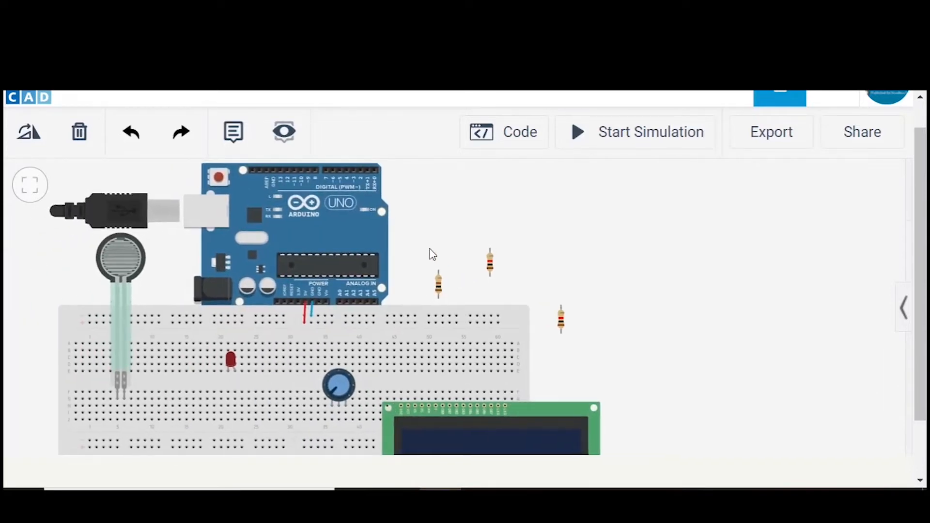
pyautogui.click(438, 286)
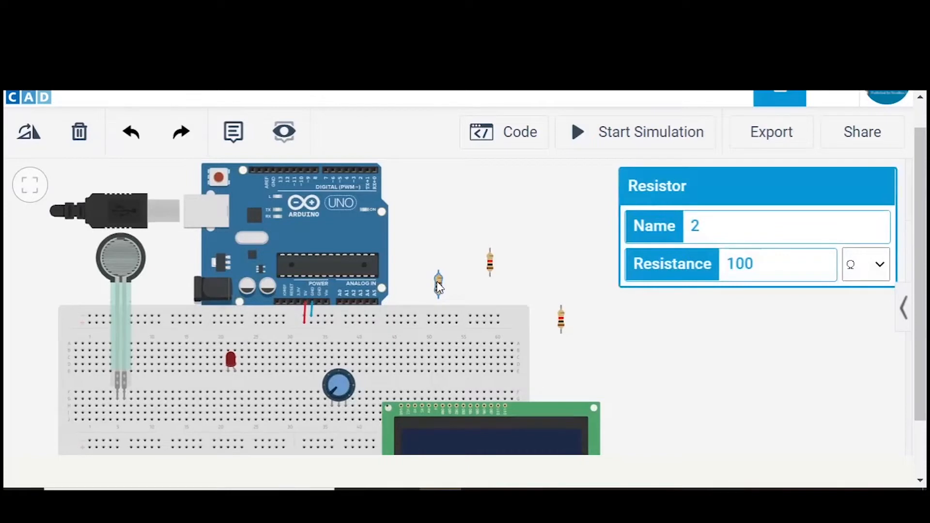
pyautogui.moveTo(423, 293); pyautogui.dragTo(466, 285)
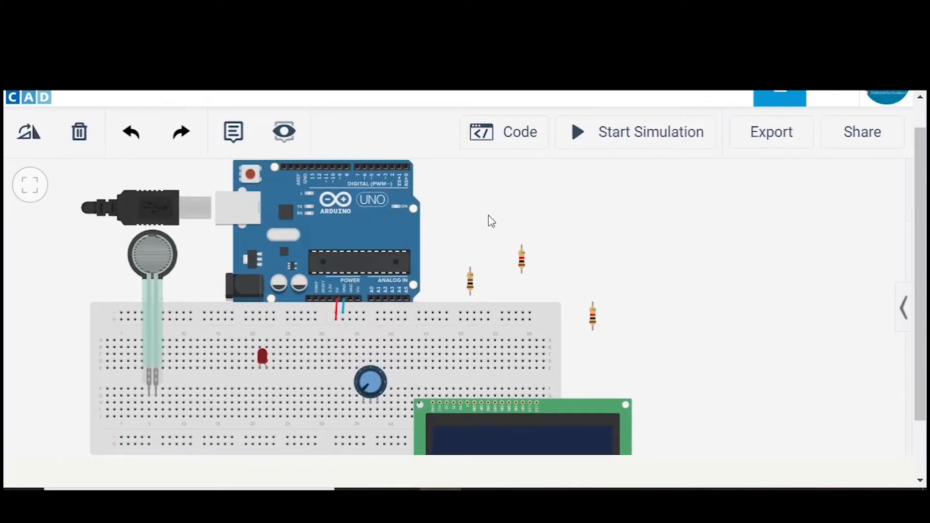
pyautogui.moveTo(489, 216); pyautogui.dragTo(487, 217)
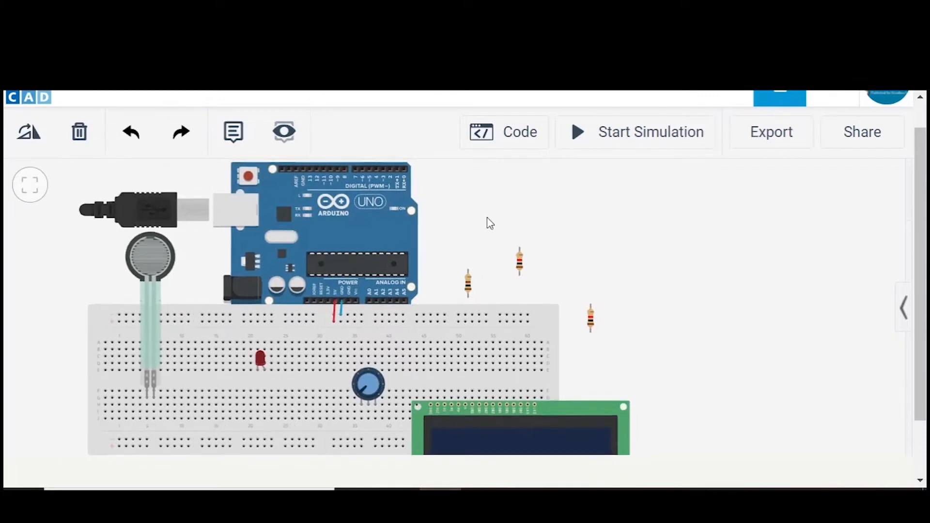
pyautogui.click(468, 283)
pyautogui.moveTo(468, 283); pyautogui.dragTo(147, 416)
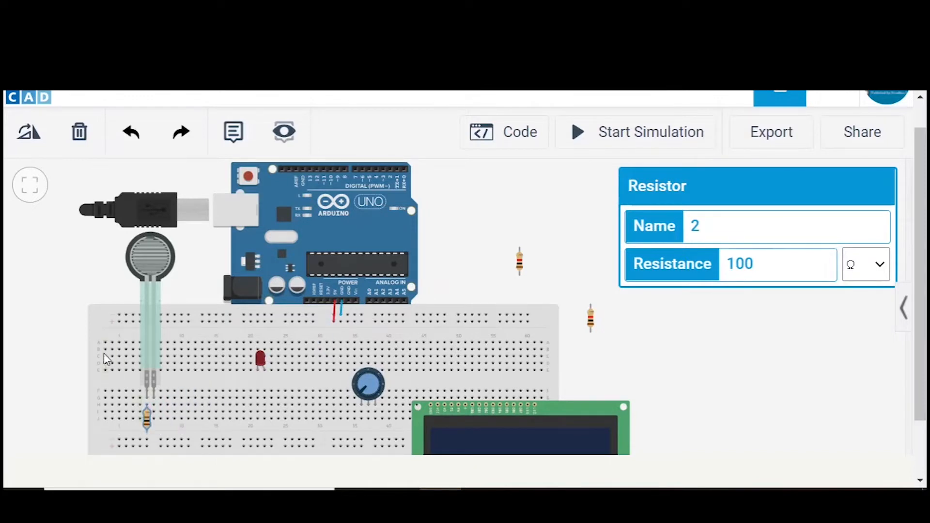
pyautogui.click(31, 140)
pyautogui.click(32, 141)
pyautogui.moveTo(144, 421); pyautogui.dragTo(132, 410)
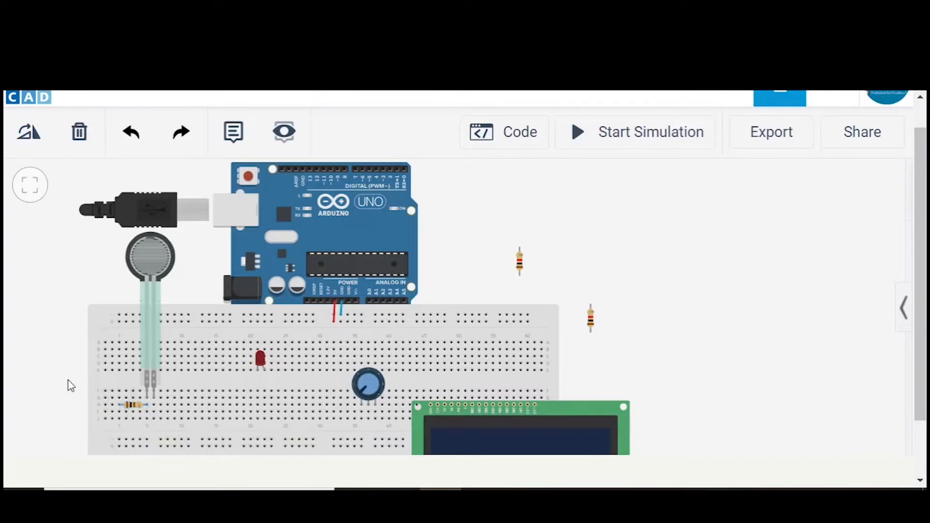
# - Wire the 100 Ω resistor's left terminal column straight up to the topmost ground rail row and colour the wire blue
pyautogui.click(118, 402)
pyautogui.click(119, 315)
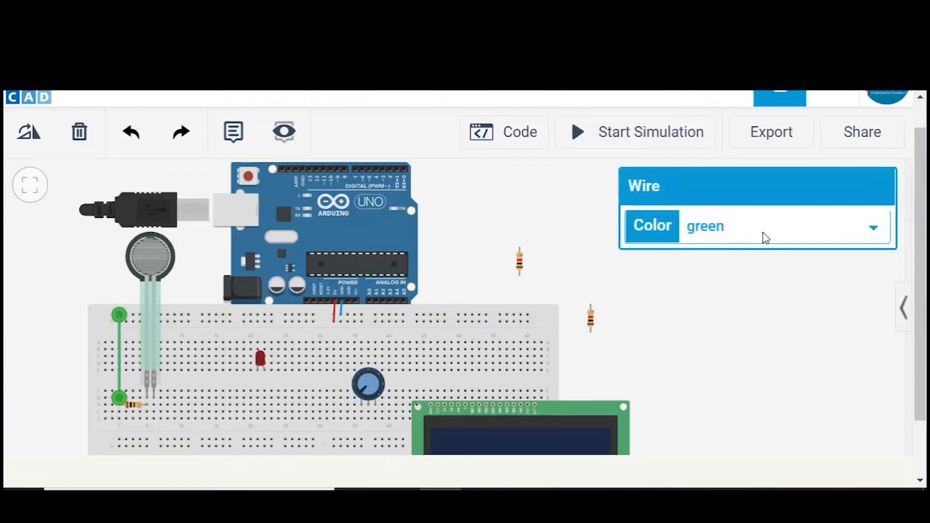
pyautogui.click(765, 238)
pyautogui.click(708, 367)
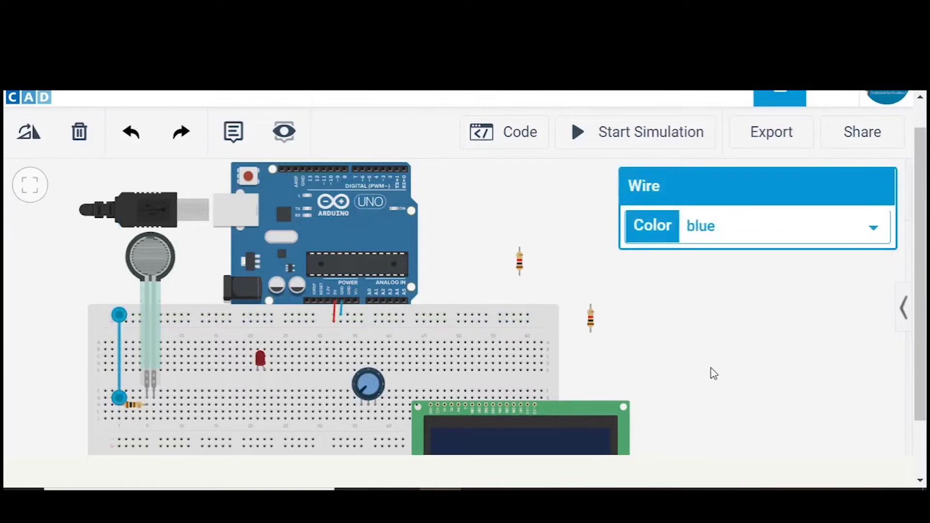
pyautogui.click(706, 372)
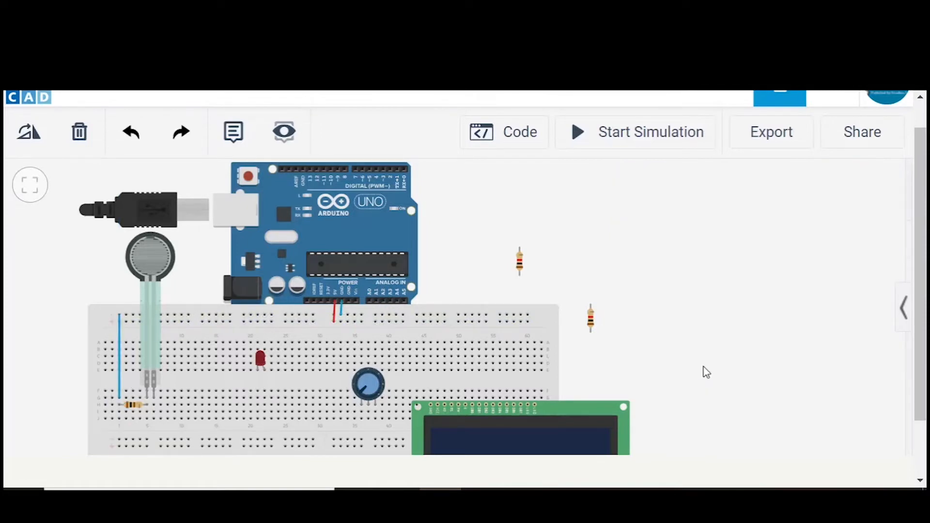
# - Wire the column shared by the resistor and the force sensor's left pin to Arduino pin A1 and colour the wire yellow
pyautogui.click(147, 412)
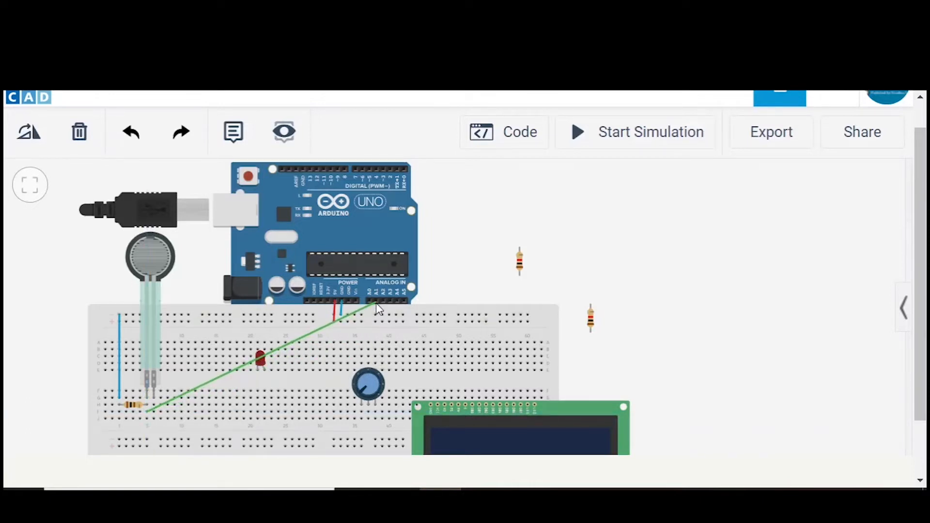
pyautogui.click(376, 304)
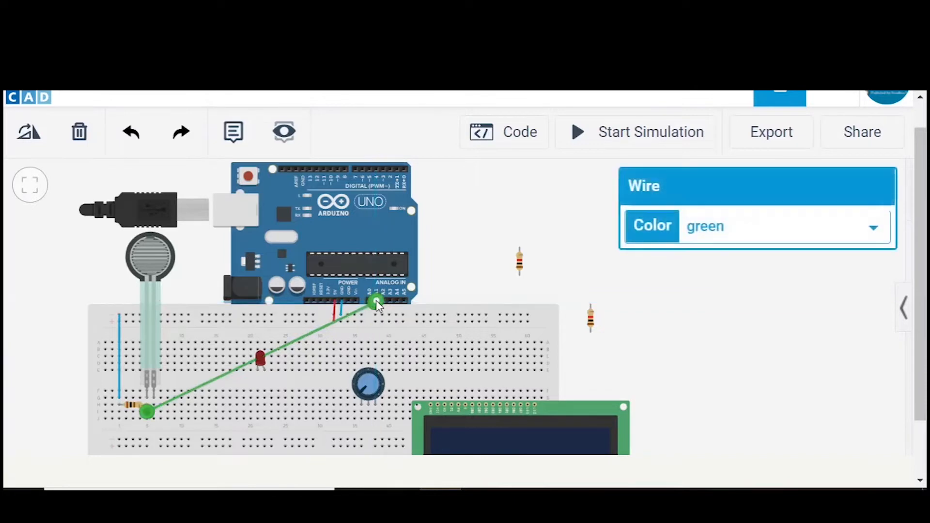
pyautogui.click(691, 235)
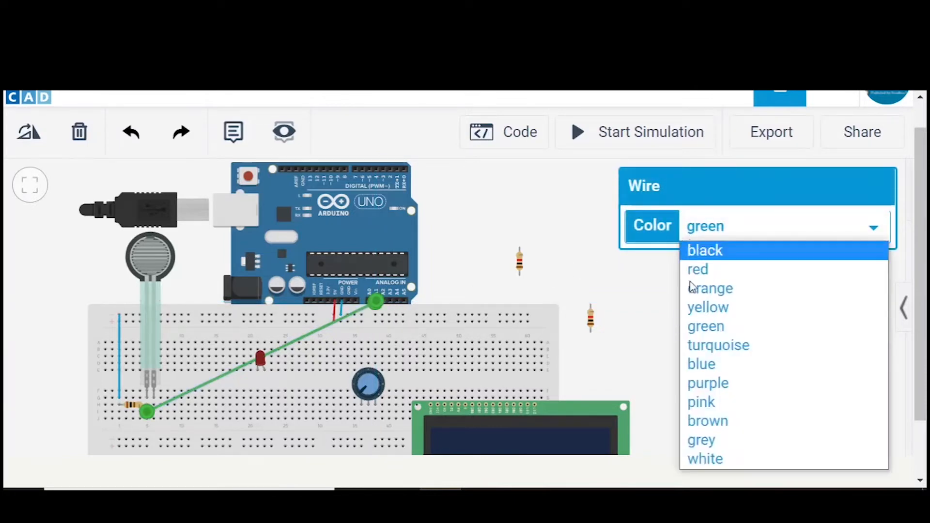
pyautogui.click(691, 308)
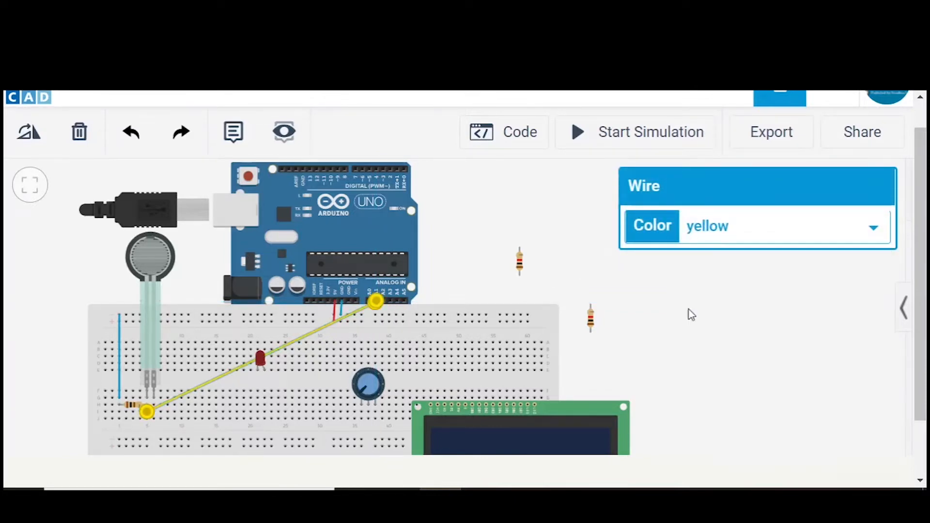
pyautogui.click(685, 343)
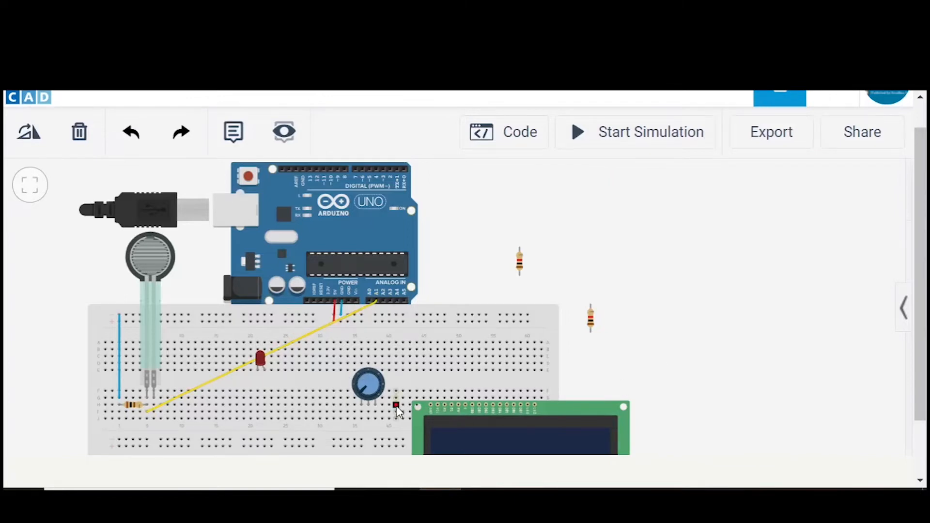
# - Reroute the yellow A1 wire below the LED, running horizontally to a bend near column 28 before rising to the Arduino
pyautogui.click(251, 366)
pyautogui.moveTo(230, 376); pyautogui.dragTo(229, 377)
pyautogui.click(78, 136)
pyautogui.moveTo(207, 389); pyautogui.dragTo(305, 411)
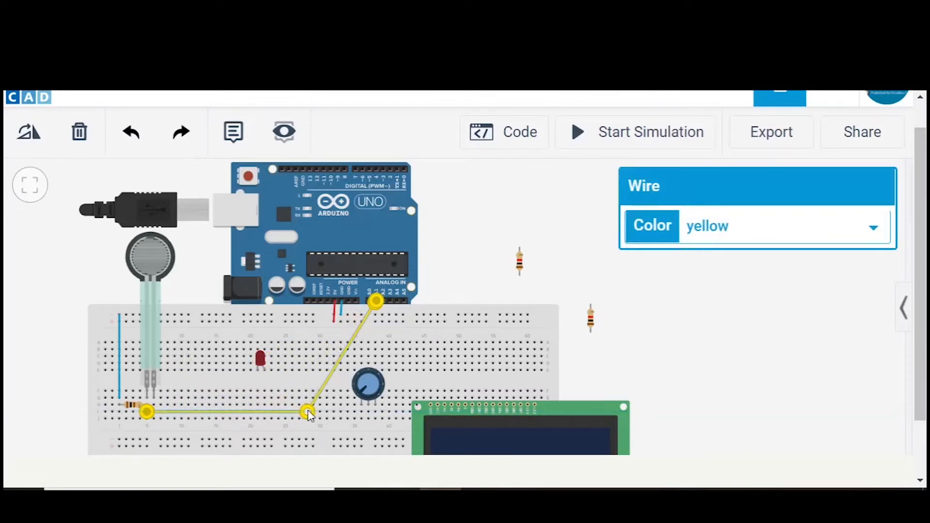
pyautogui.click(663, 342)
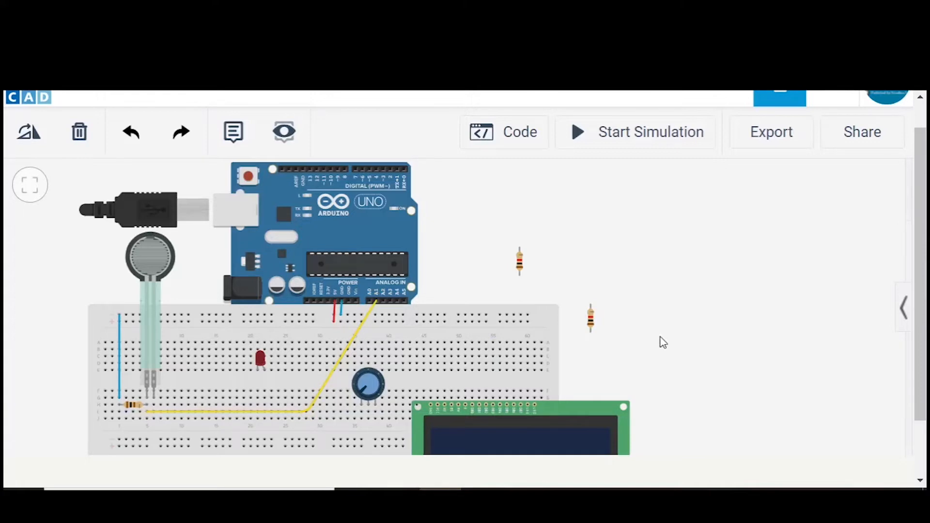
# - Wire the force sensor's right pin column to the breadboard's upper positive rail row and colour the wire red
pyautogui.click(154, 405)
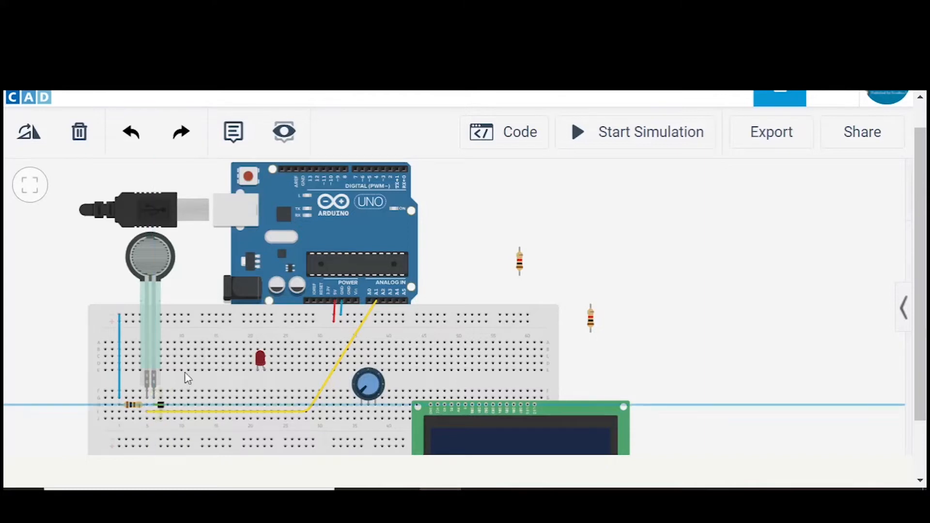
pyautogui.click(202, 322)
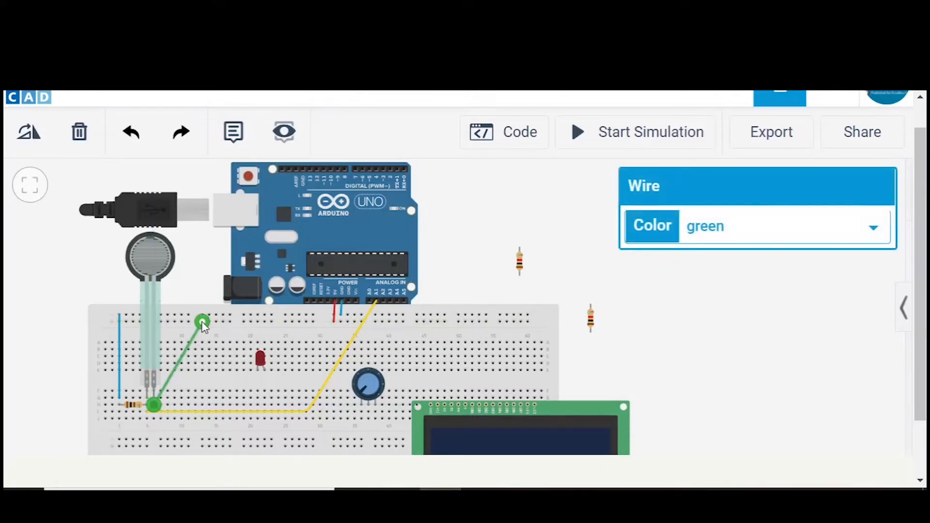
pyautogui.click(779, 239)
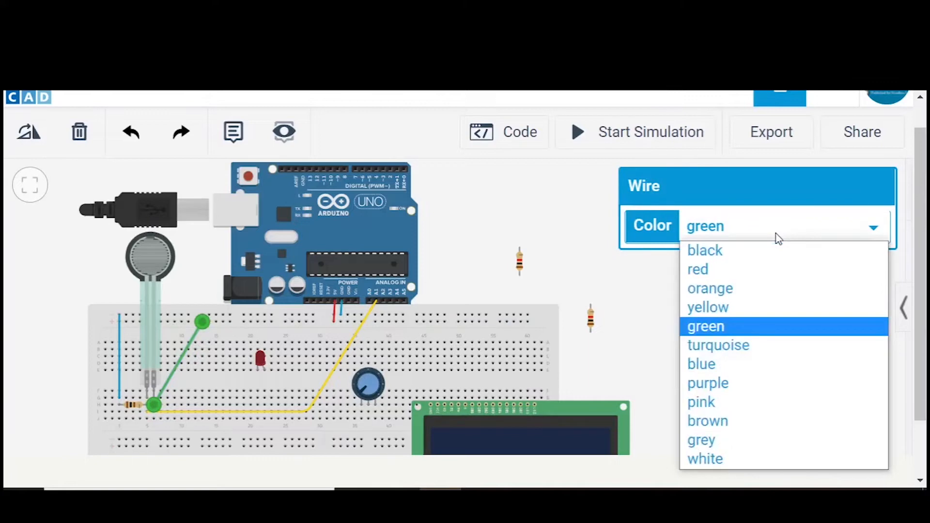
pyautogui.click(758, 268)
pyautogui.click(716, 296)
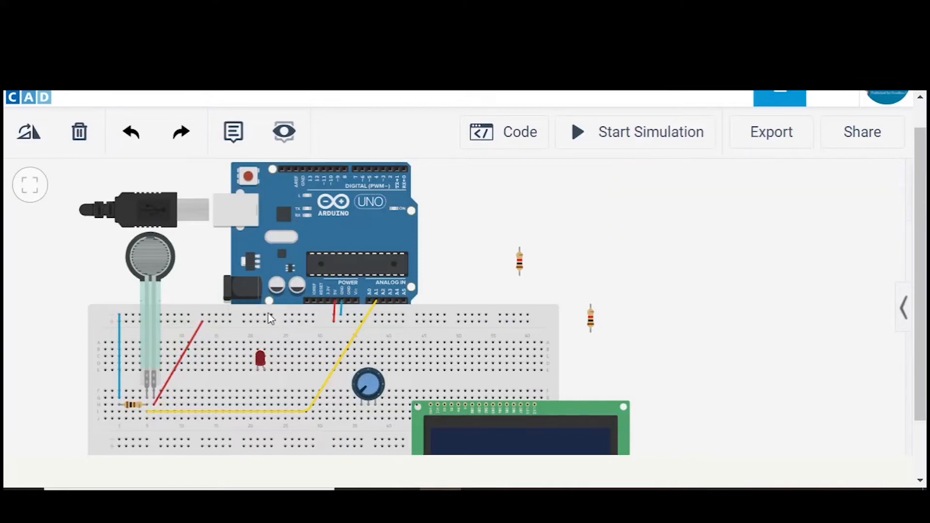
# - Reroute the force sensor's red wire into a right-angle bend, running horizontally from the sensor column before rising vertically to the rail
pyautogui.click(181, 364)
pyautogui.moveTo(178, 363); pyautogui.dragTo(202, 405)
pyautogui.click(657, 395)
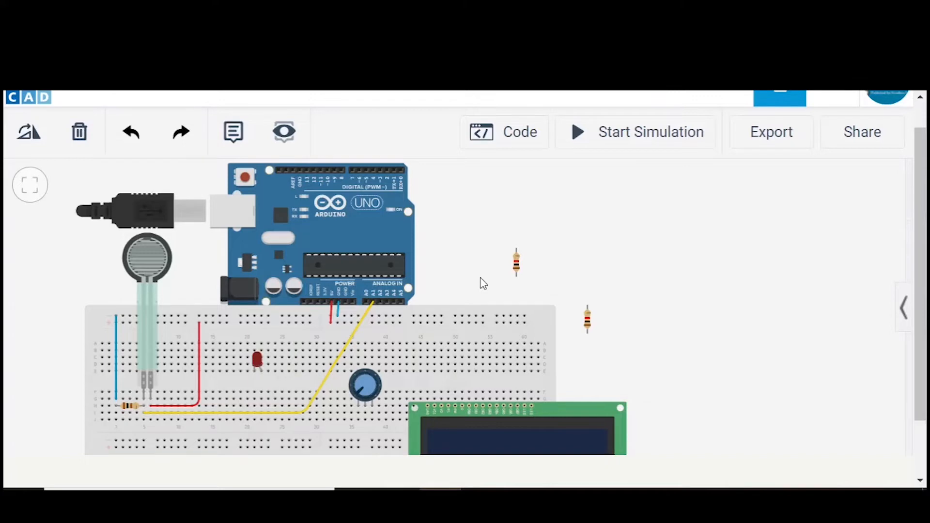
# - Set the resistance of the upper loose resistor beside the Arduino to 220 Ω
pyautogui.click(517, 267)
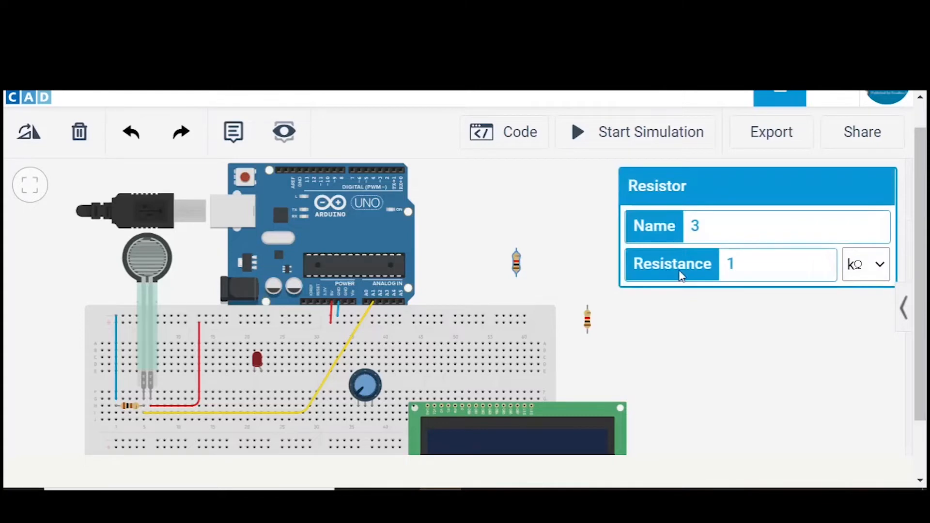
pyautogui.click(737, 265)
pyautogui.press('BackSpace')
pyautogui.write('220')
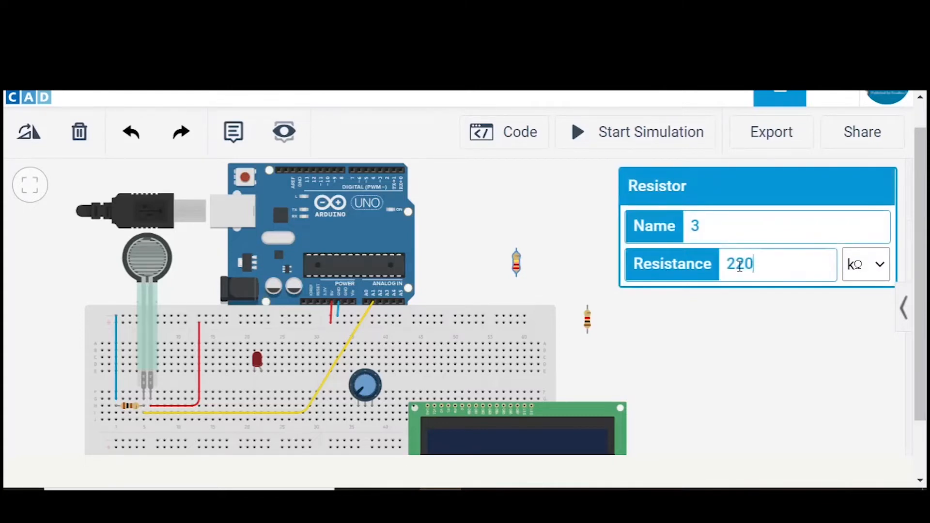
pyautogui.click(872, 272)
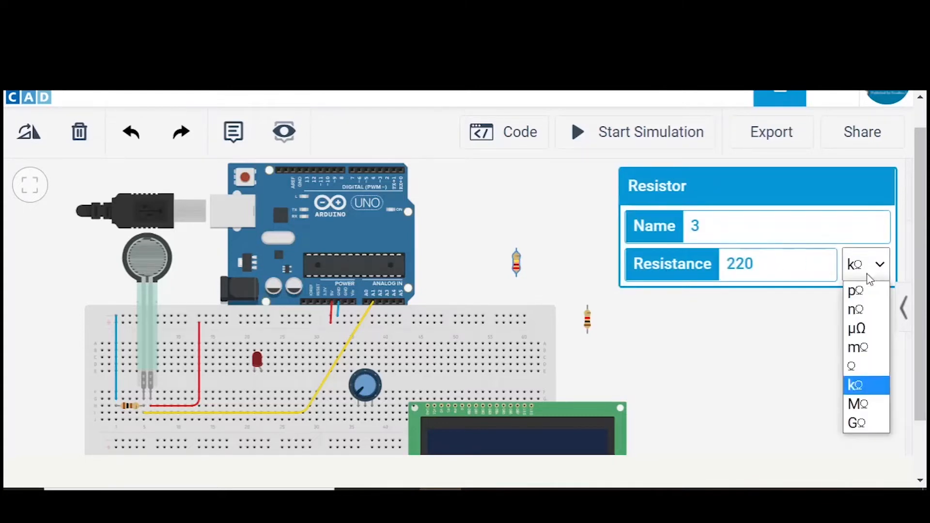
pyautogui.click(856, 366)
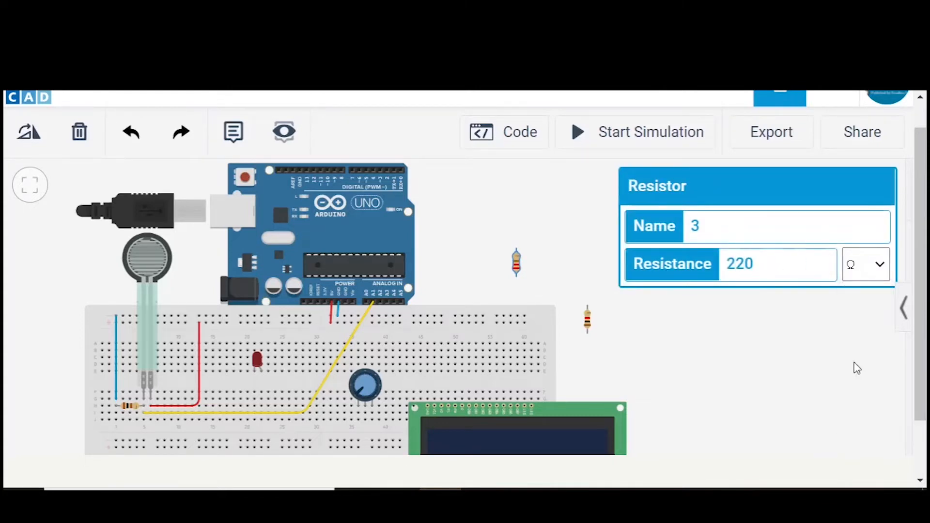
pyautogui.click(824, 355)
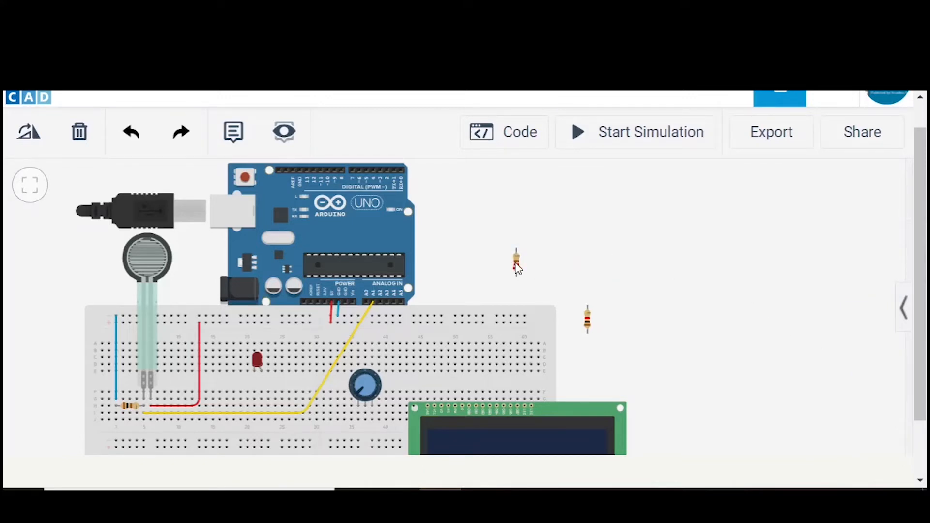
# - Place the 220 Ω resistor vertically above the LED, connecting the topmost ground rail row to the LED's cathode column
pyautogui.moveTo(523, 267); pyautogui.dragTo(544, 261)
pyautogui.moveTo(637, 298); pyautogui.dragTo(635, 304)
pyautogui.click(534, 259)
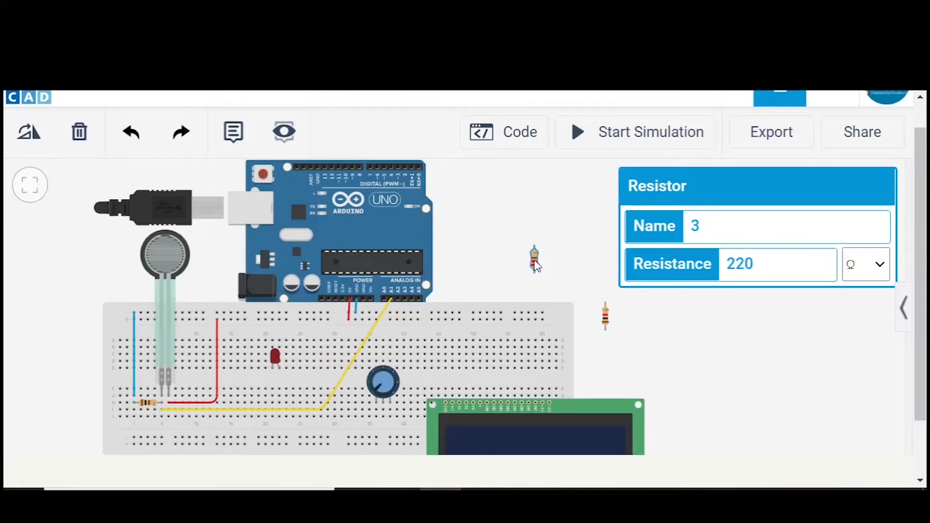
pyautogui.moveTo(535, 266); pyautogui.dragTo(271, 324)
pyautogui.click(530, 238)
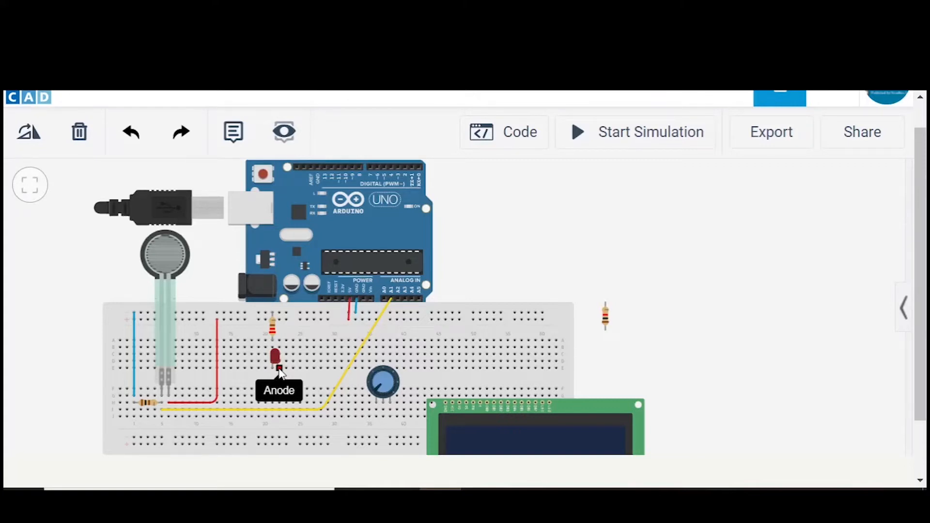
# - Wire the LED's anode column to Arduino digital pin 8 and colour the wire red
pyautogui.click(279, 340)
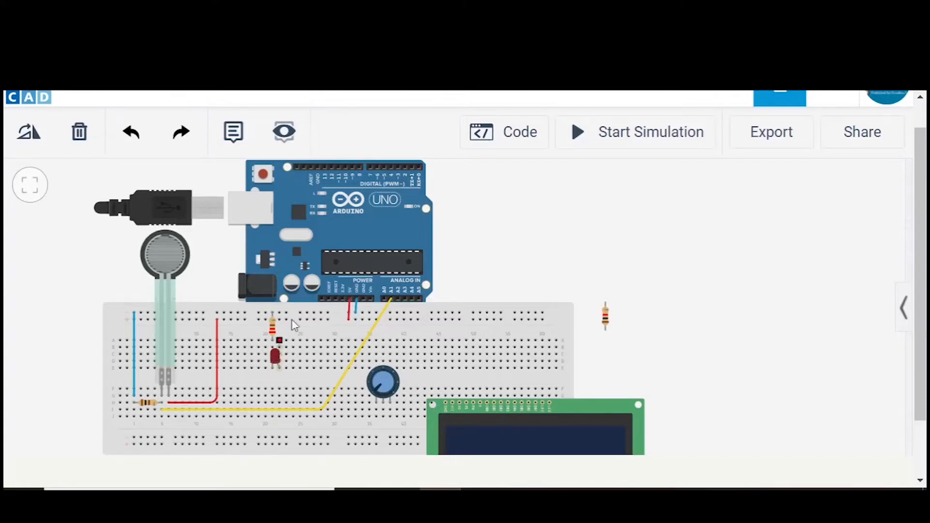
pyautogui.click(358, 165)
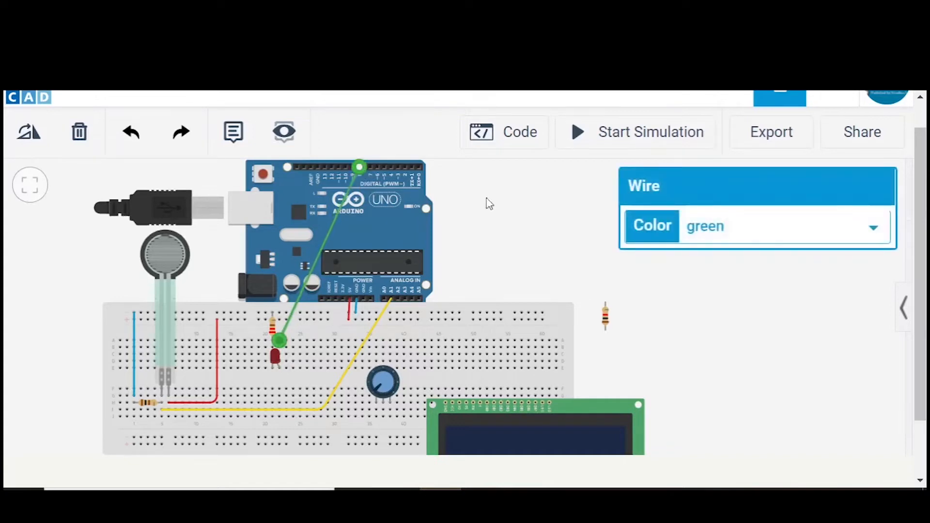
pyautogui.click(706, 242)
pyautogui.click(702, 270)
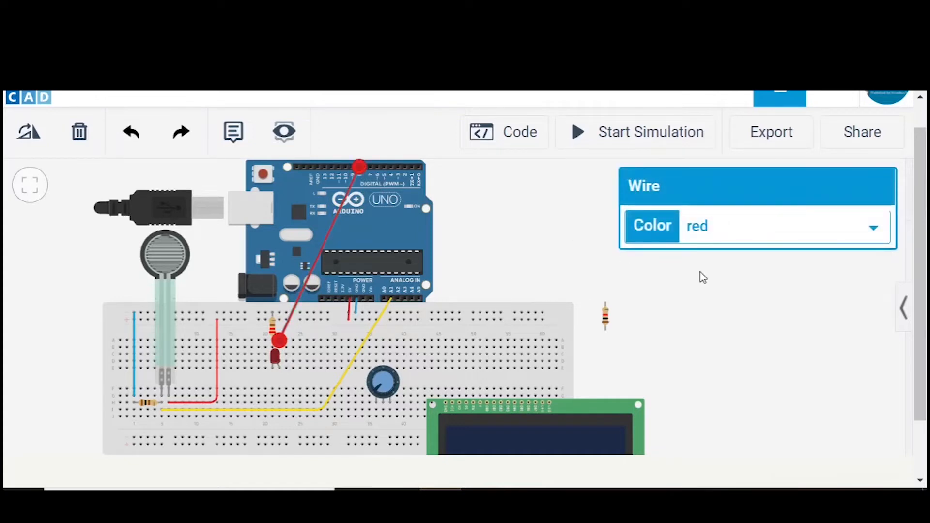
pyautogui.click(531, 209)
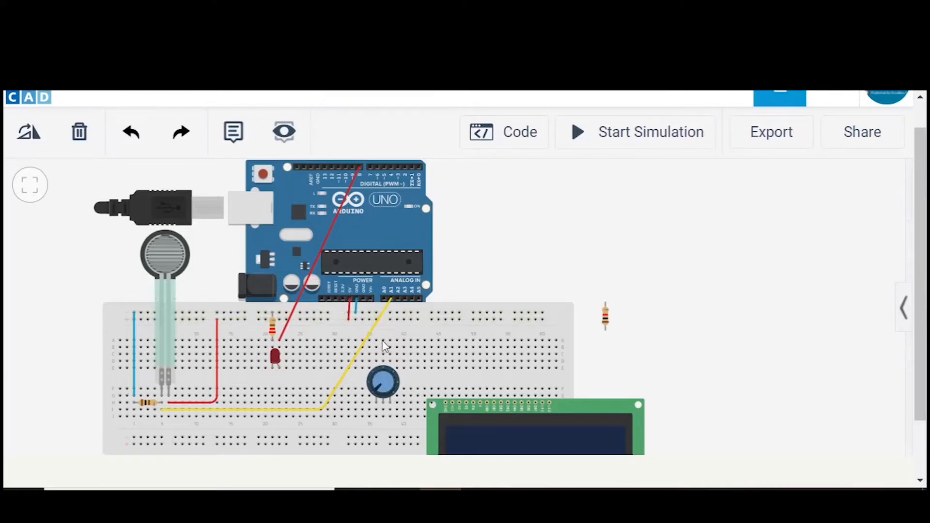
# - Rotate the potentiometer 180° so its three terminals point up into the breadboard's lower terminal rows
pyautogui.click(382, 379)
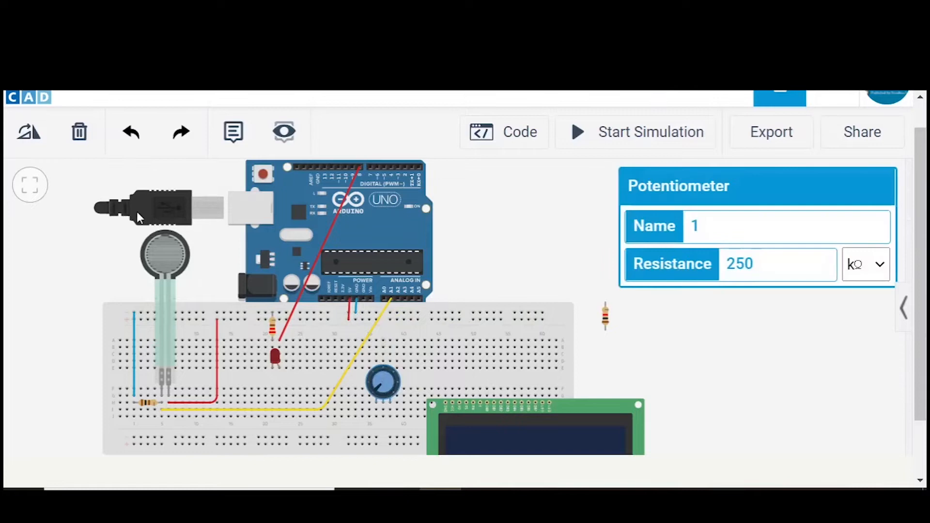
pyautogui.click(31, 141)
pyautogui.click(31, 141)
pyautogui.click(31, 141)
pyautogui.click(31, 141)
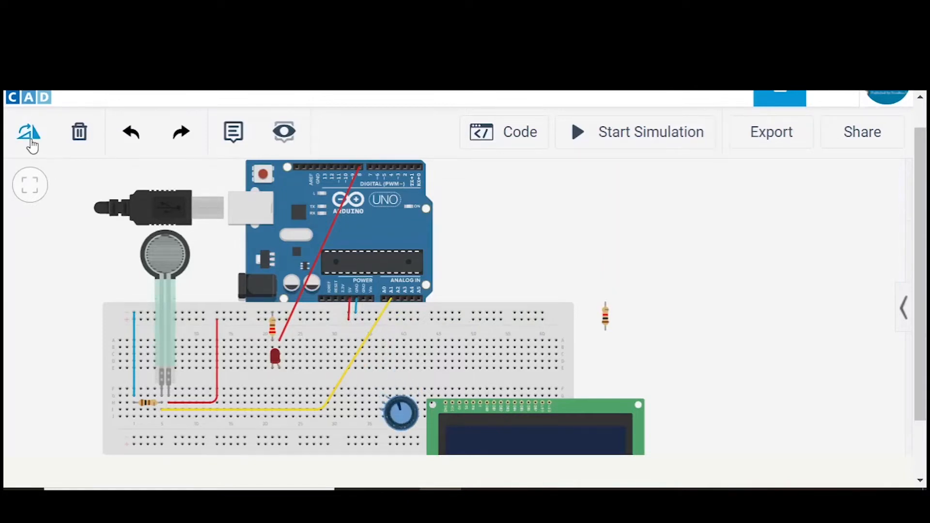
pyautogui.click(31, 140)
pyautogui.click(31, 141)
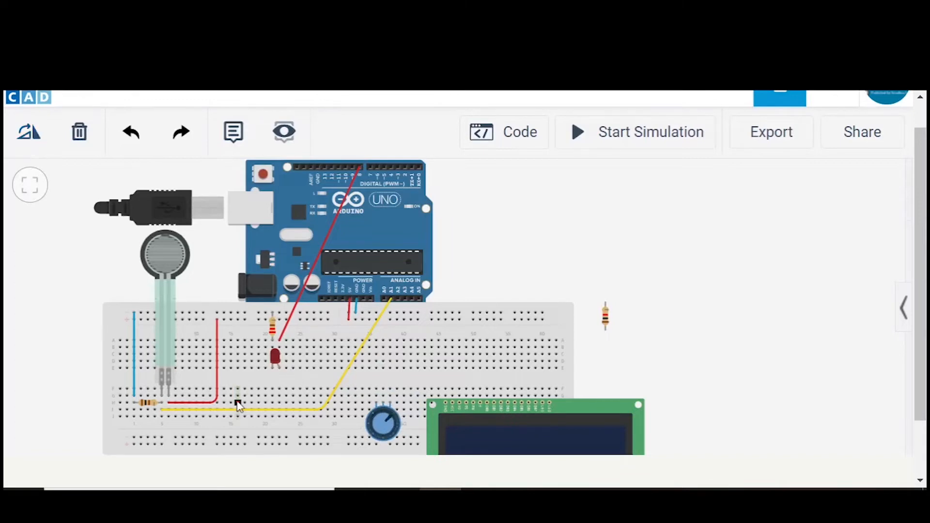
pyautogui.click(698, 422)
# - Wire the potentiometer's left terminal column to the topmost ground rail row and colour the wire blue
pyautogui.click(376, 396)
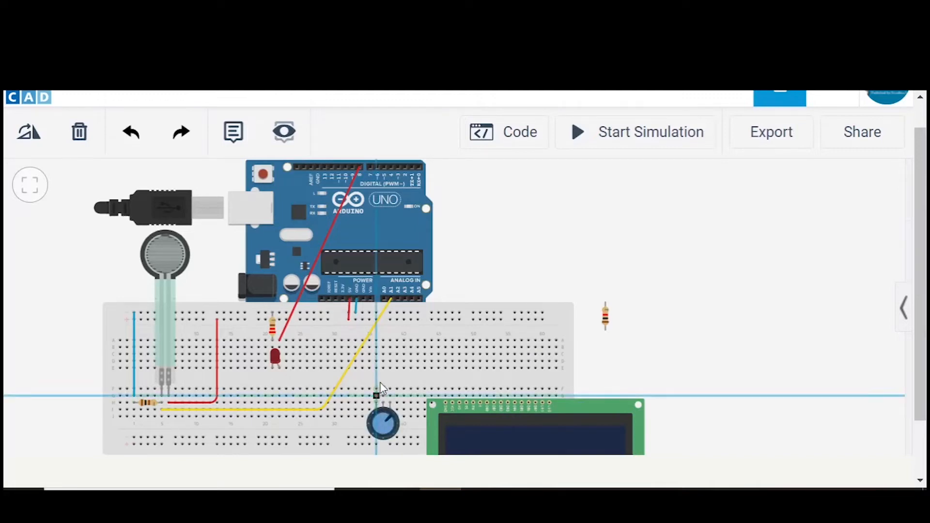
pyautogui.click(397, 318)
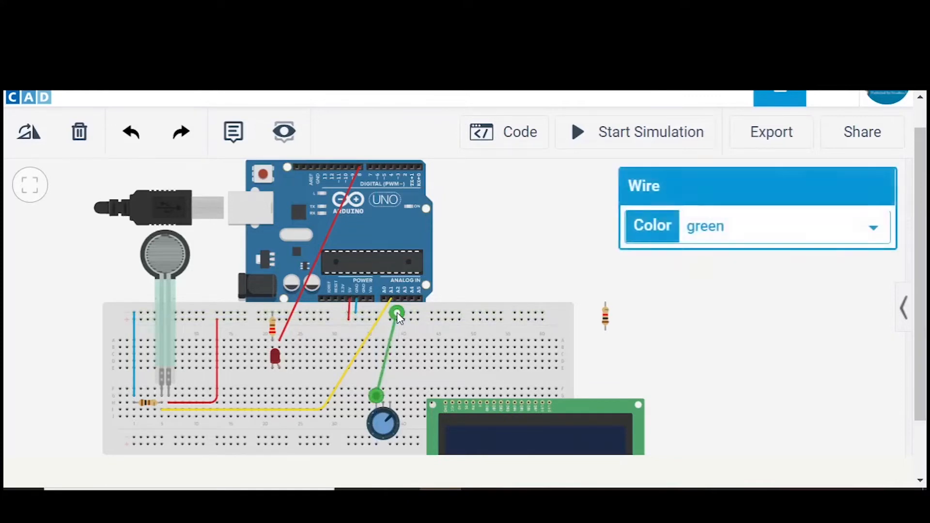
pyautogui.click(711, 234)
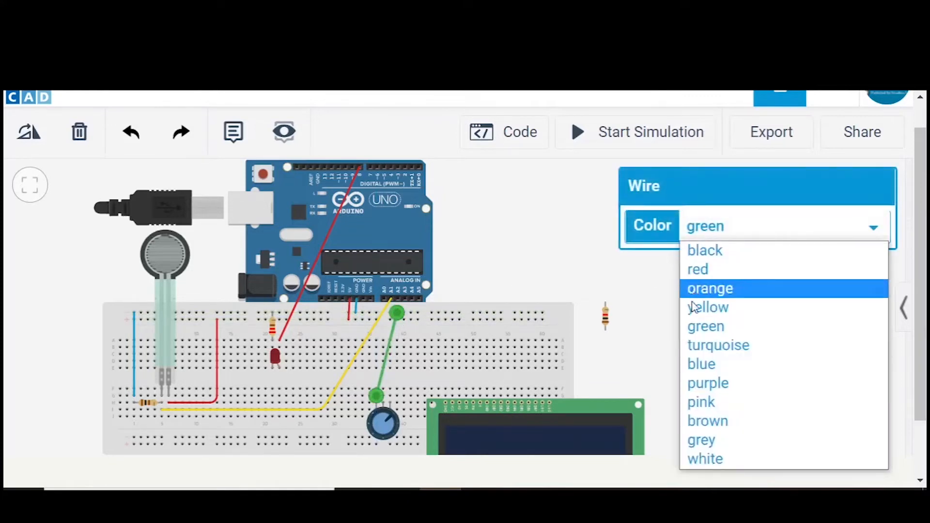
pyautogui.click(701, 368)
pyautogui.click(669, 346)
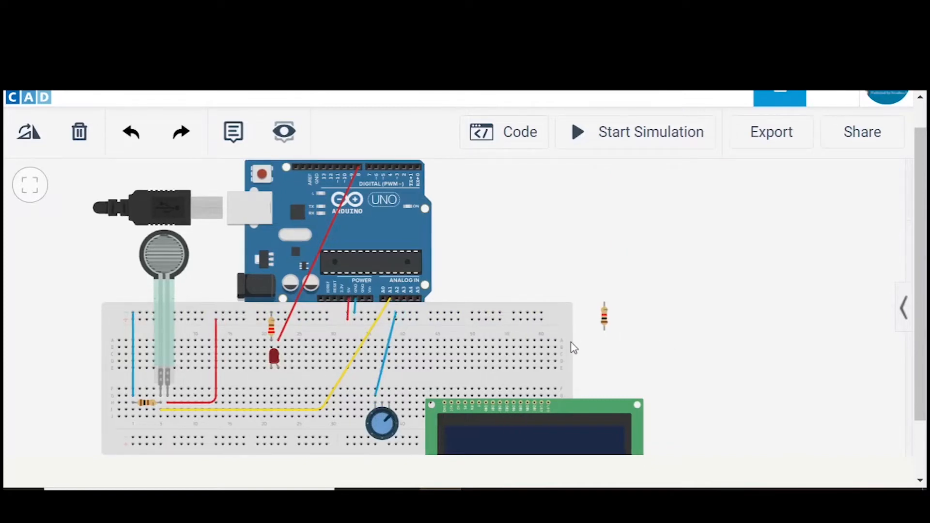
# - Wire the LCD's contrast pin column horizontally to the potentiometer's middle terminal column with a green wire
pyautogui.click(458, 390)
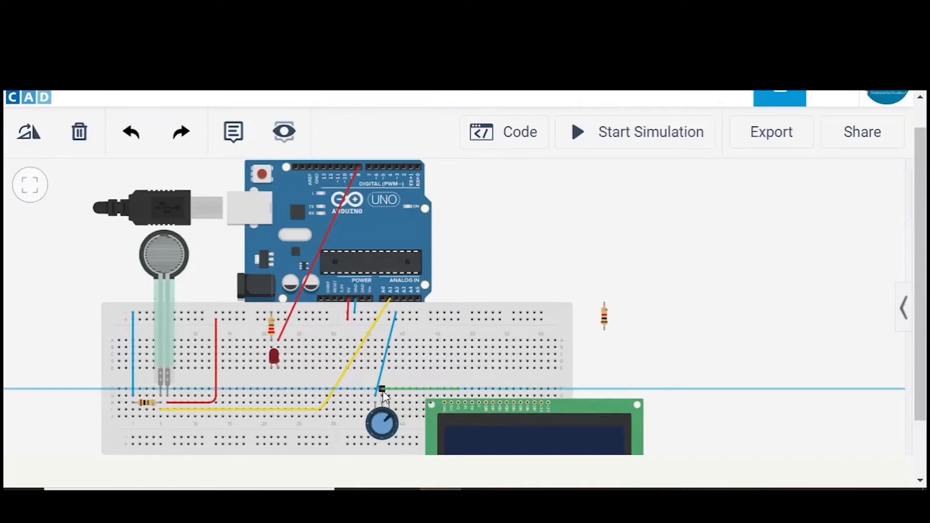
pyautogui.click(383, 391)
pyautogui.click(637, 333)
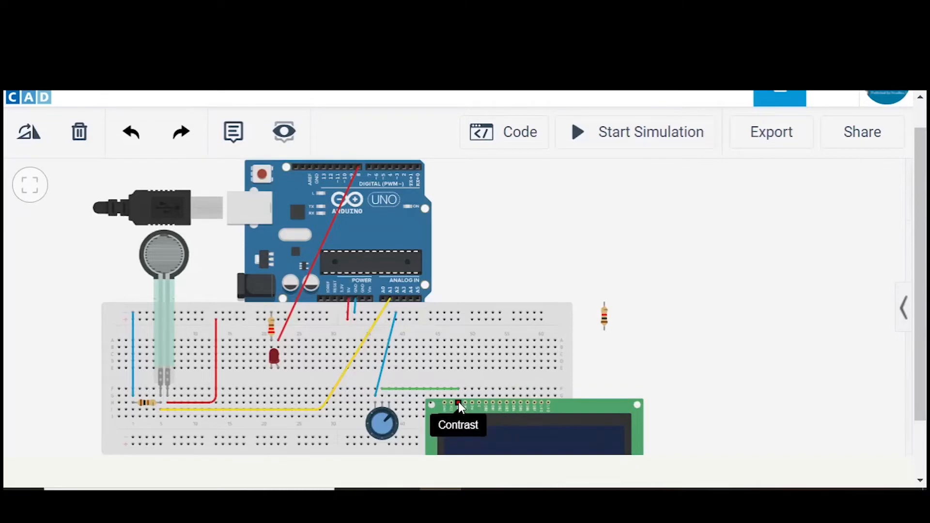
# - Wire the potentiometer's right terminal column to the upper positive rail row and colour the wire red
pyautogui.click(389, 397)
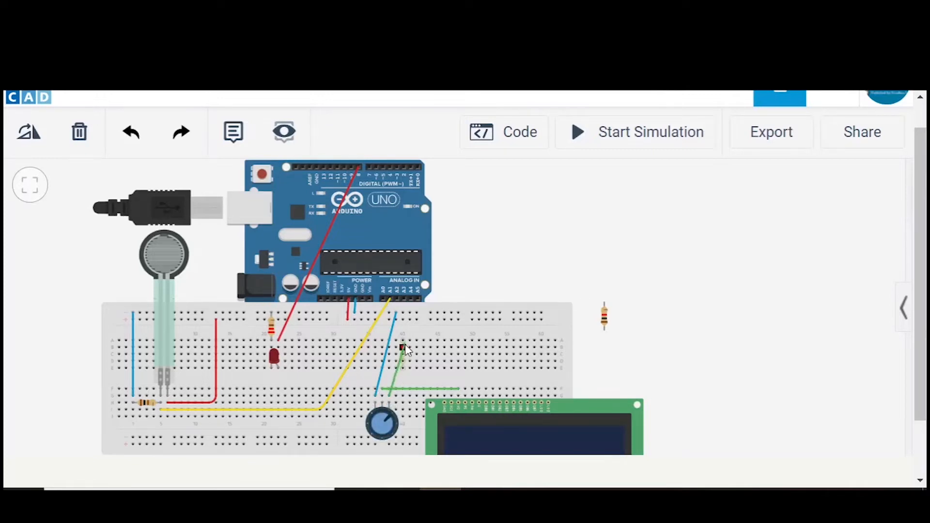
pyautogui.click(410, 319)
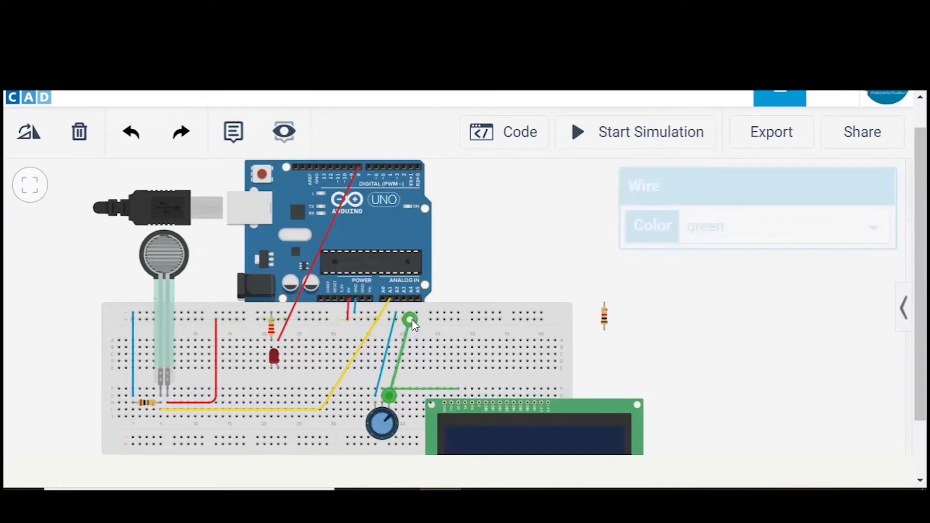
pyautogui.click(712, 225)
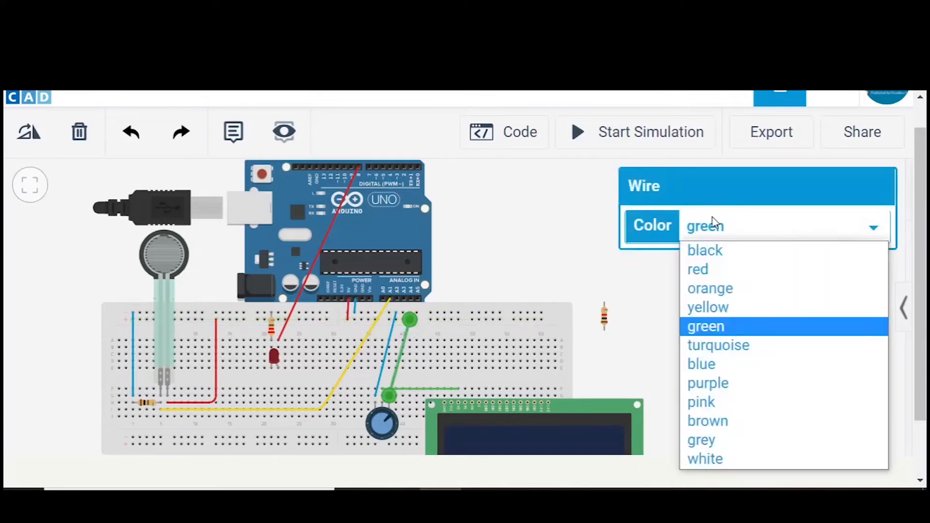
pyautogui.click(697, 280)
pyautogui.click(531, 239)
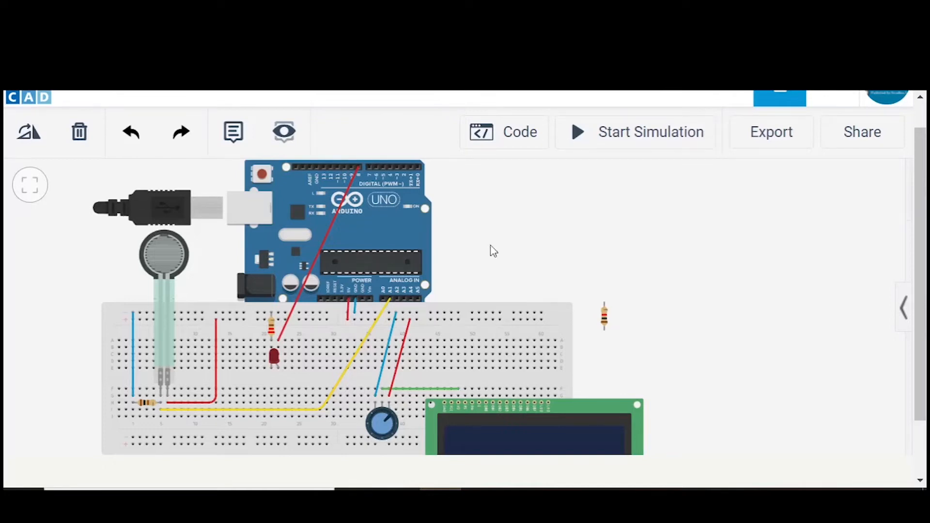
# - Wire the LCD's ground pin column straight up to the topmost ground rail row and colour the wire blue
pyautogui.click(443, 394)
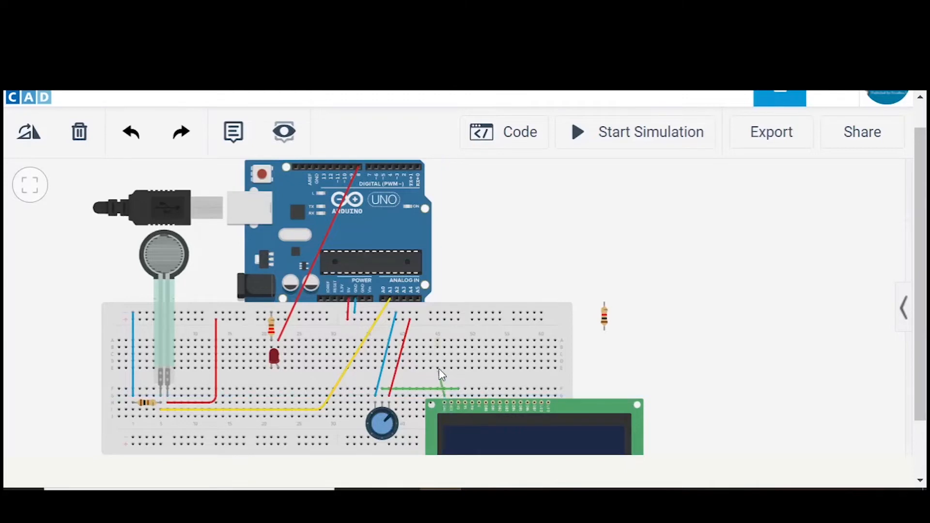
pyautogui.click(445, 312)
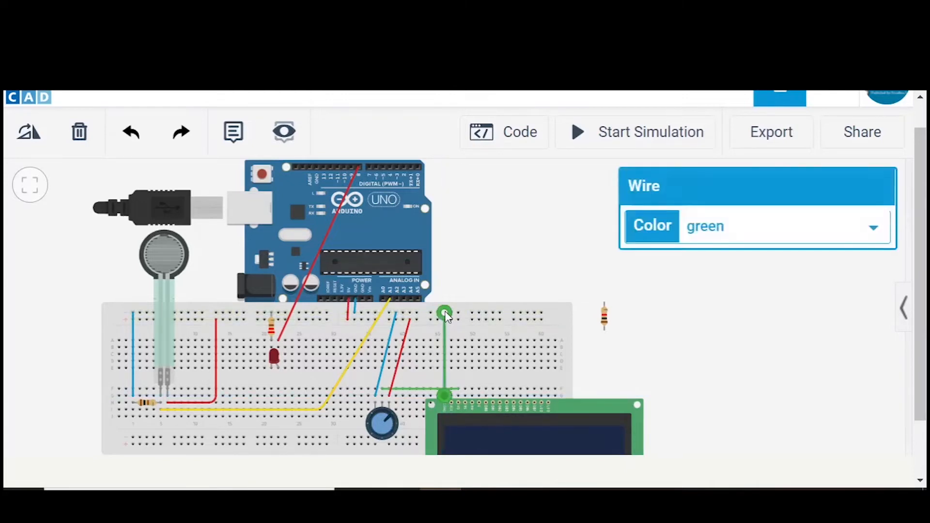
pyautogui.click(690, 240)
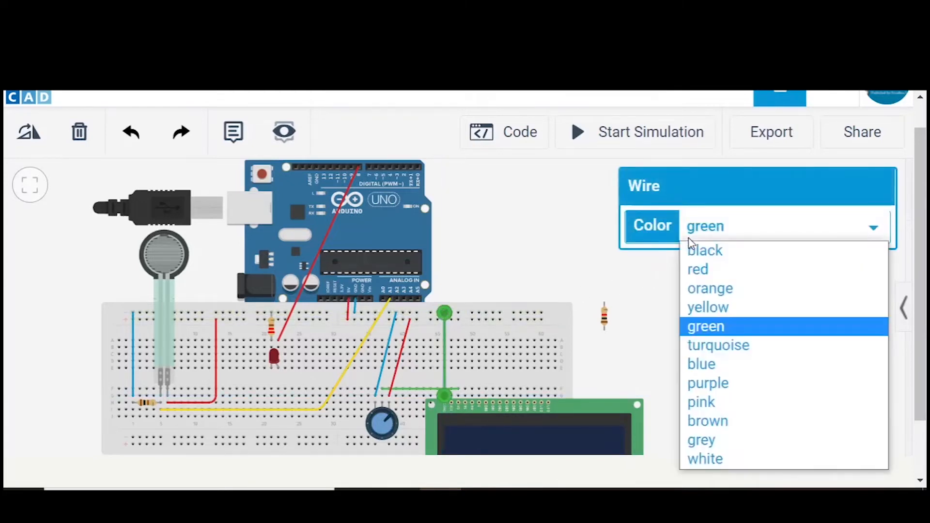
pyautogui.click(697, 364)
pyautogui.click(698, 367)
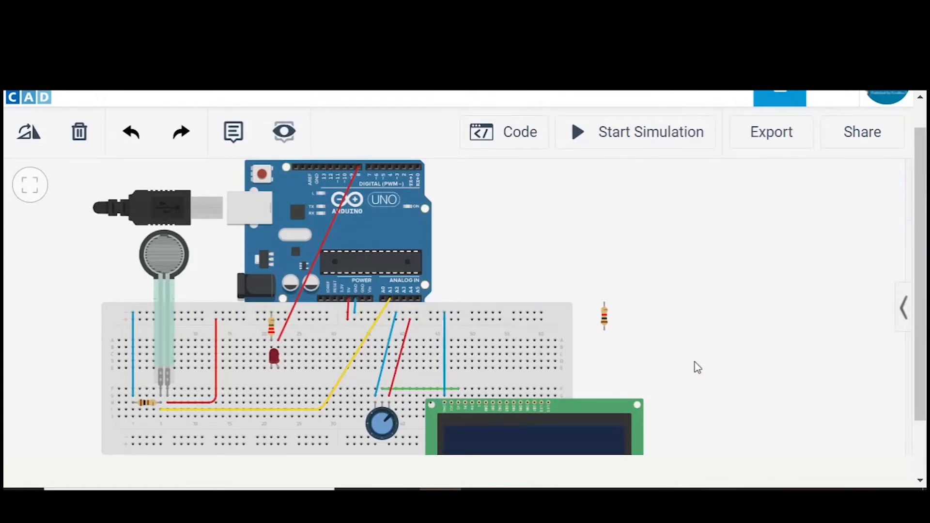
# - Wire the LCD's VCC pin column straight up to the upper positive rail row and colour the wire red
pyautogui.click(452, 403)
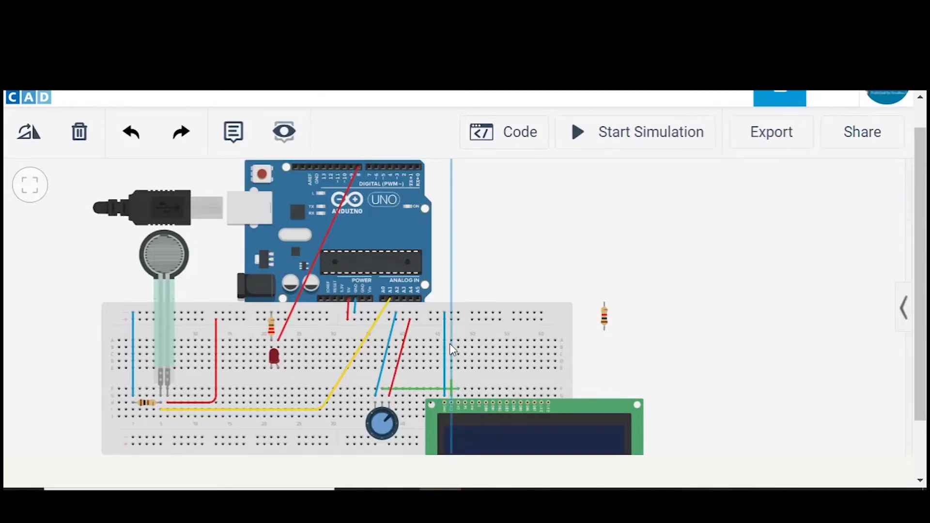
pyautogui.click(452, 320)
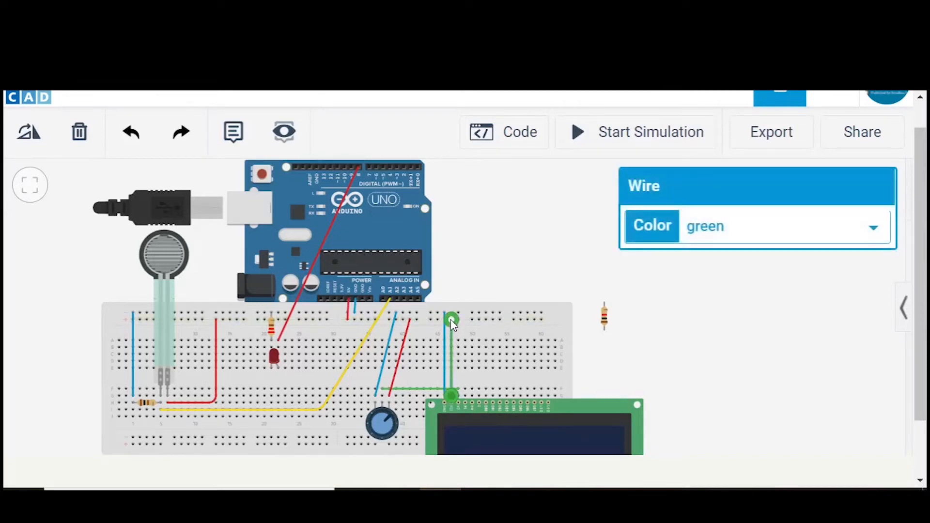
pyautogui.click(699, 236)
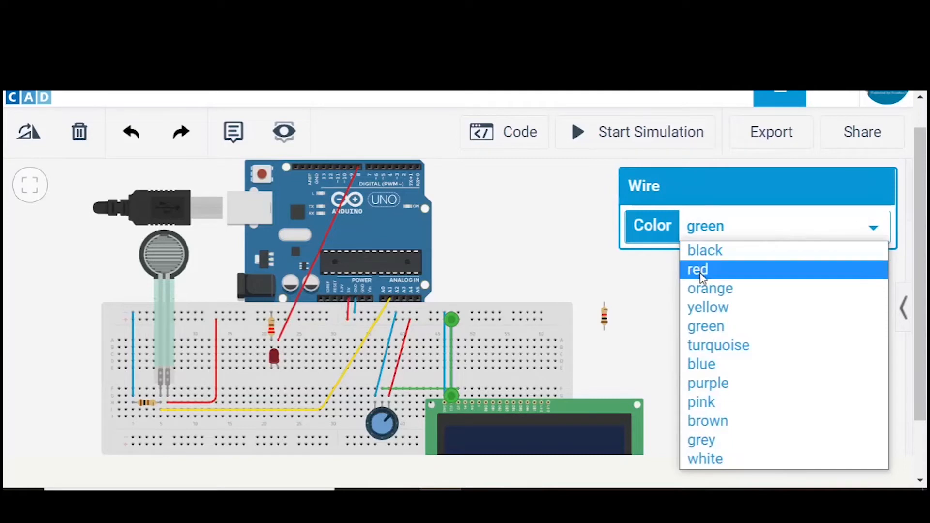
pyautogui.click(701, 269)
pyautogui.click(706, 343)
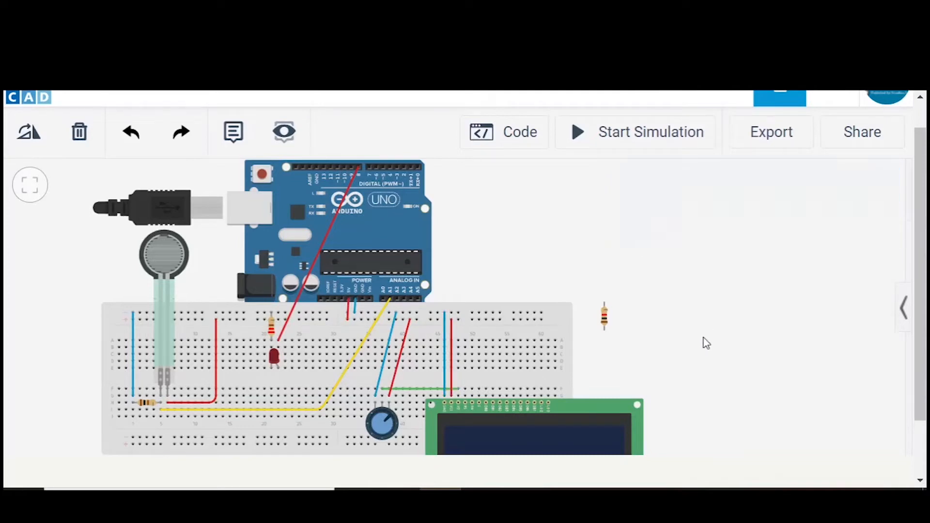
# - Wire the LCD's RS pin column to Arduino digital pin D12 and colour the wire purple
pyautogui.click(464, 395)
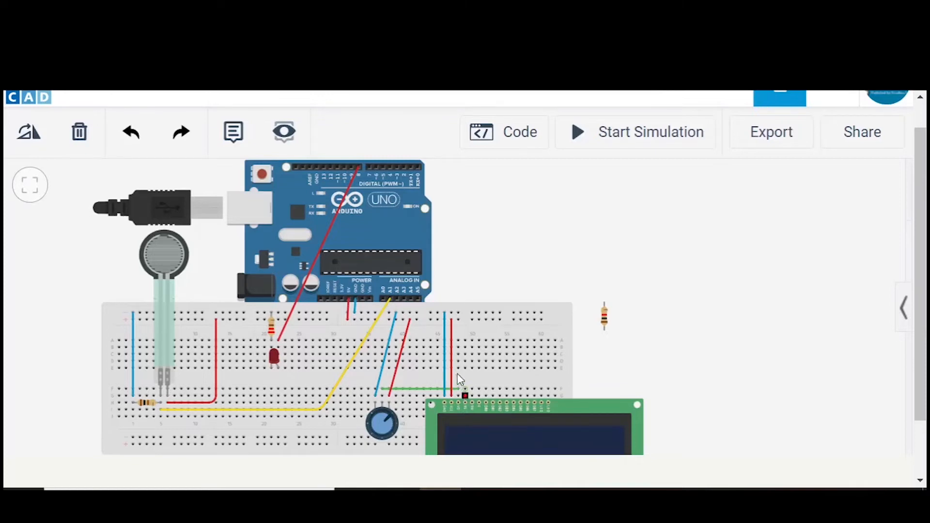
pyautogui.click(330, 166)
pyautogui.click(715, 230)
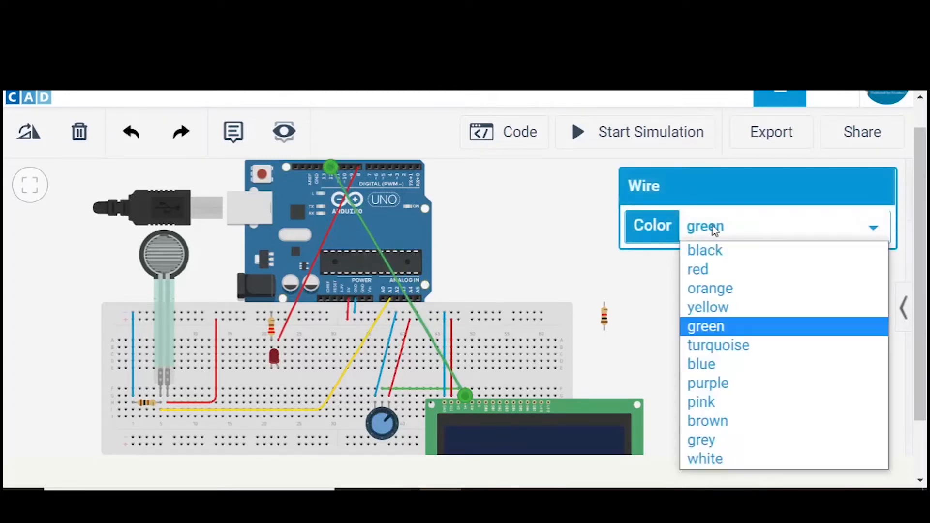
pyautogui.click(699, 385)
pyautogui.click(701, 394)
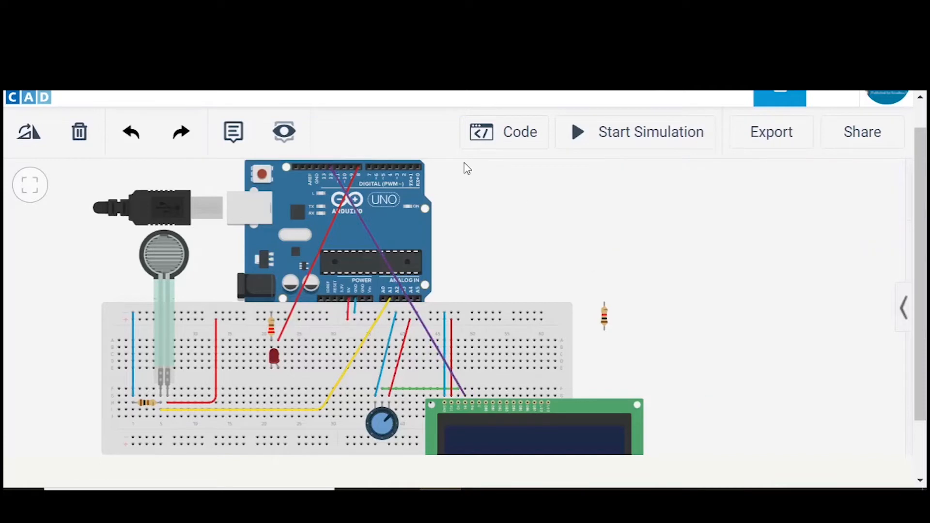
# - Add bends to the purple wire to route it squarely above the Arduino and down its right side to the LCD
pyautogui.doubleClick(358, 211)
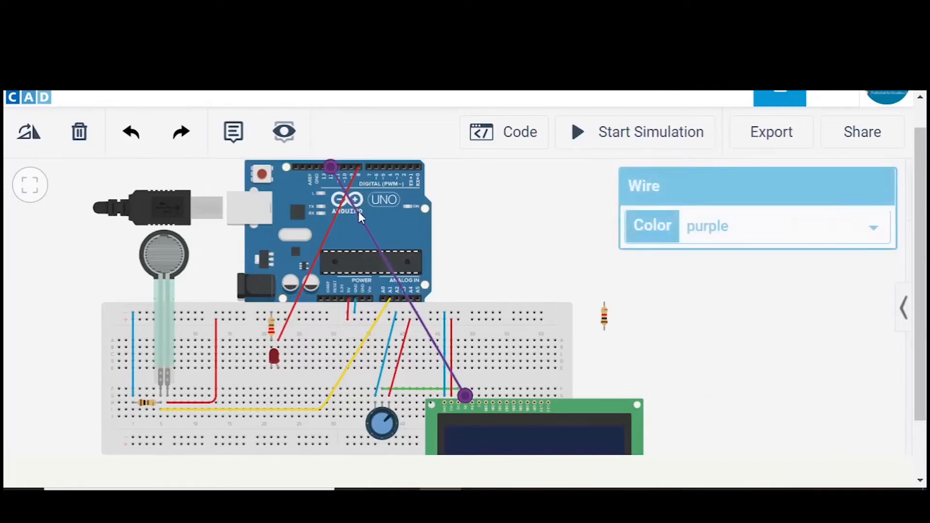
pyautogui.moveTo(358, 211); pyautogui.dragTo(344, 160)
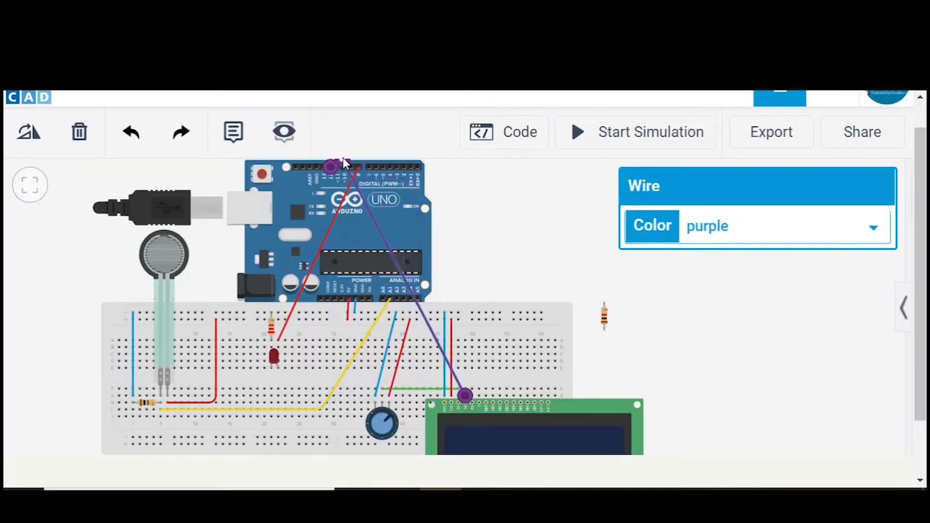
pyautogui.click(342, 157)
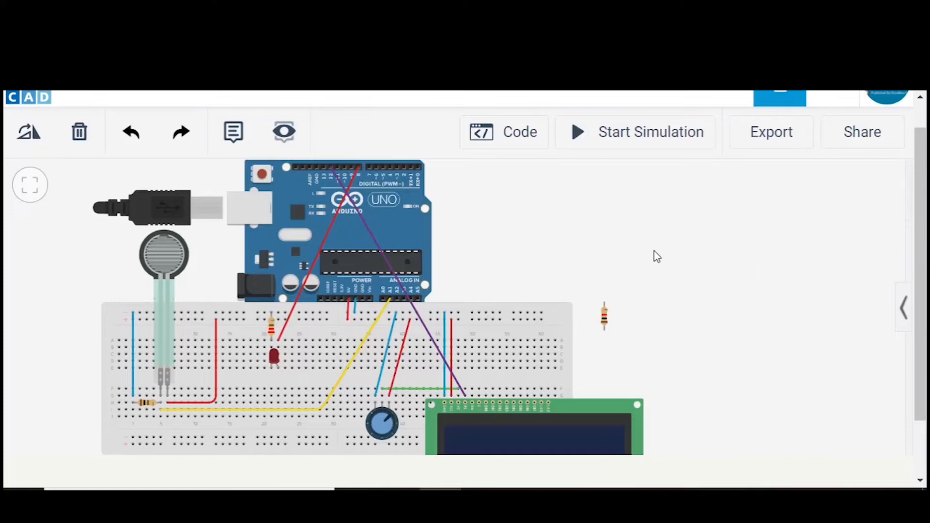
pyautogui.moveTo(528, 261); pyautogui.dragTo(542, 285)
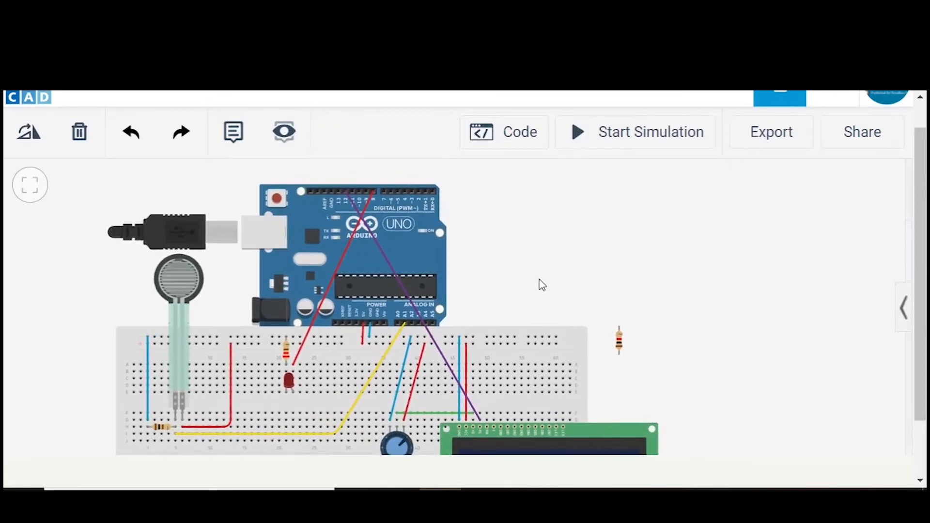
pyautogui.click(365, 223)
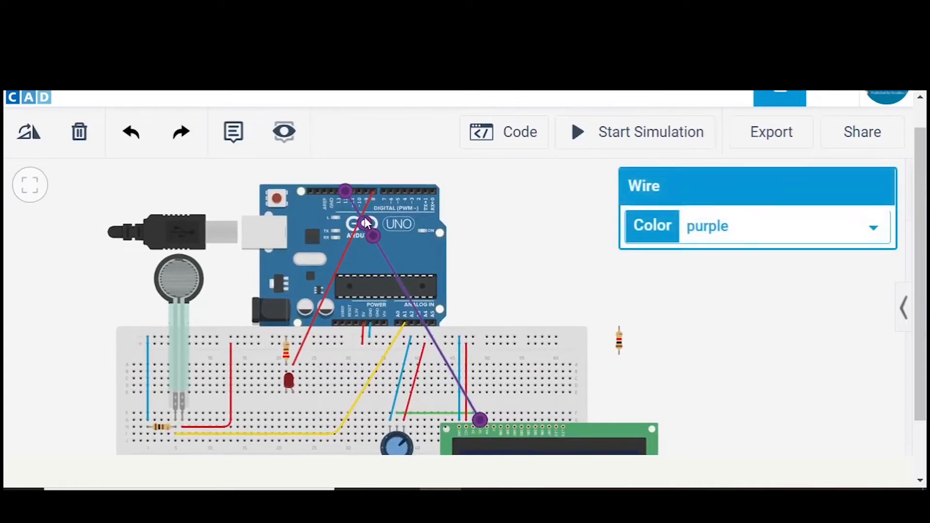
pyautogui.moveTo(346, 192); pyautogui.dragTo(347, 170)
pyautogui.moveTo(374, 235); pyautogui.dragTo(485, 170)
pyautogui.click(532, 222)
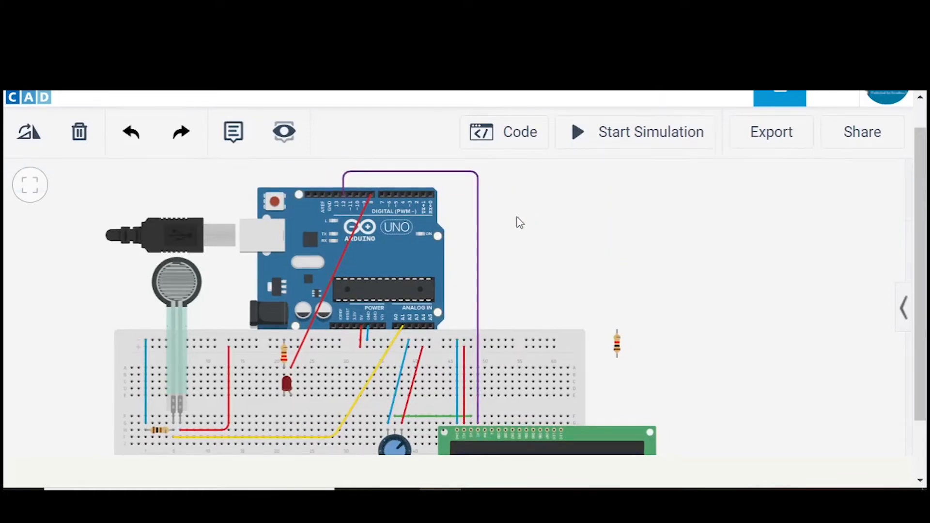
# - Wire the LCD's RW pin column straight up to the topmost ground rail row and colour the wire blue
pyautogui.click(484, 425)
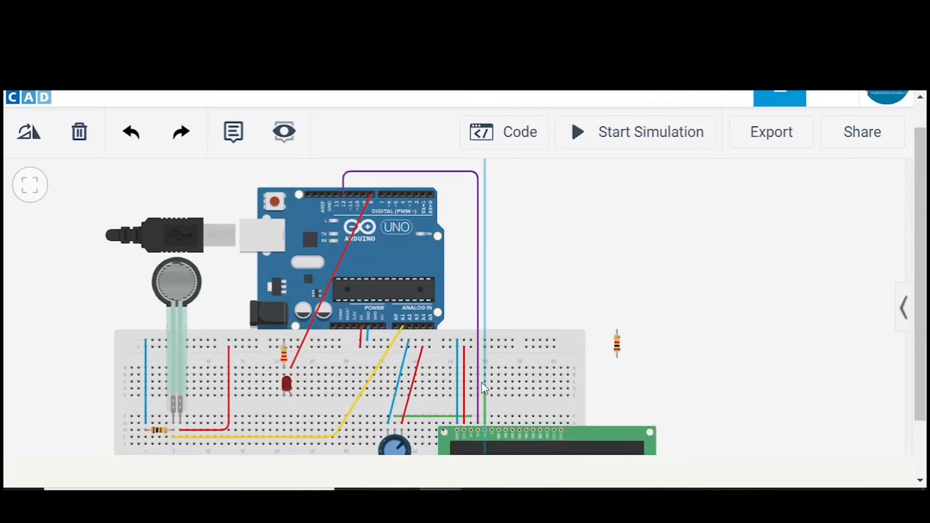
pyautogui.click(485, 340)
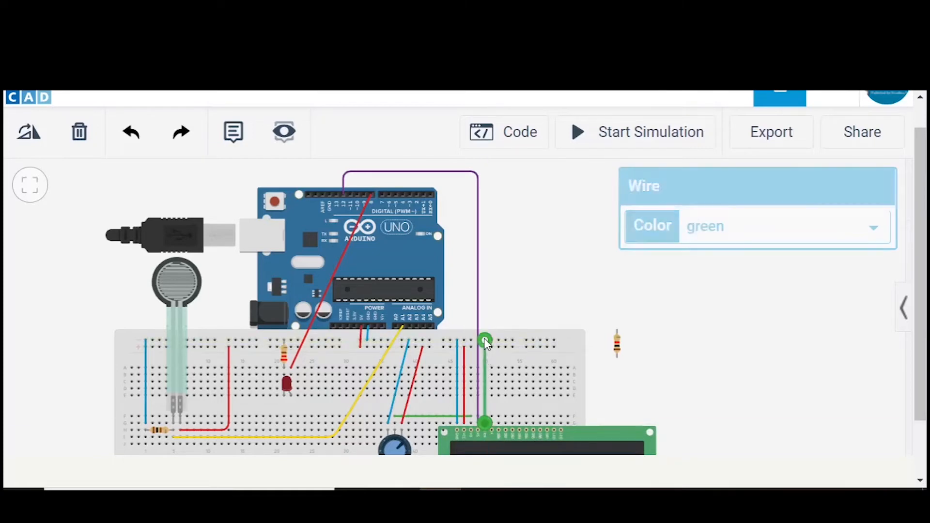
pyautogui.click(705, 227)
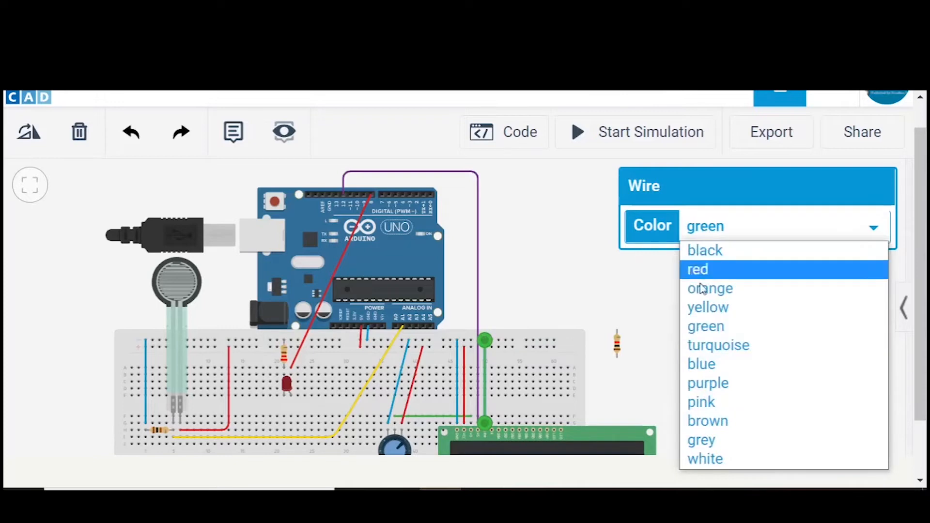
pyautogui.click(707, 368)
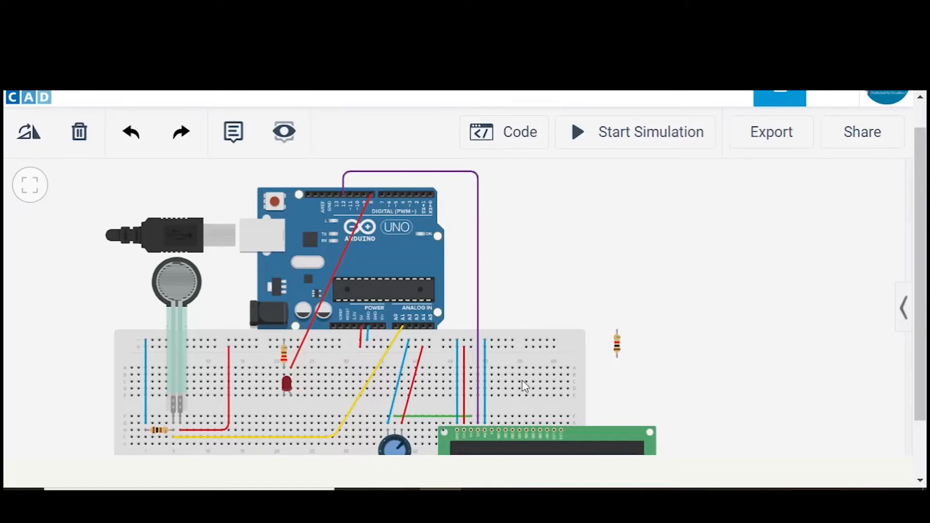
# - Wire the LCD's enable pin column to Arduino digital pin D11 and colour the wire pink
pyautogui.click(490, 423)
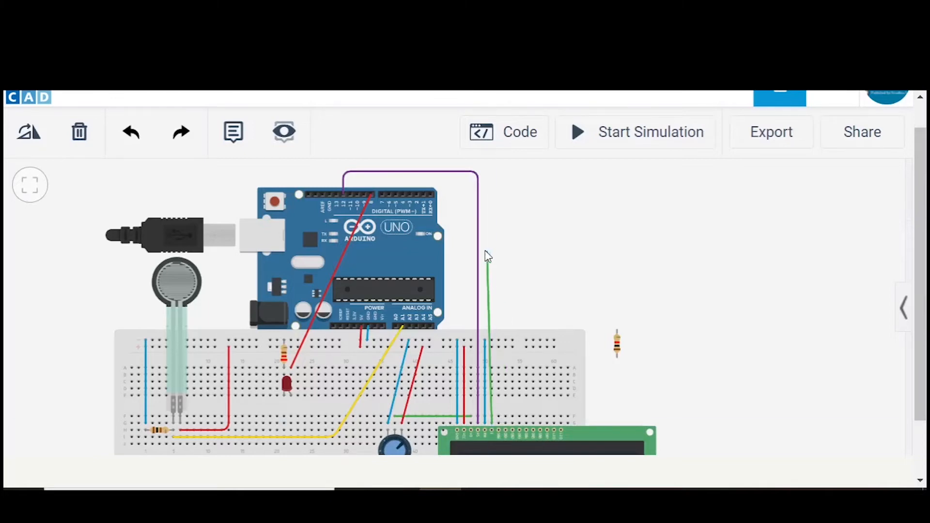
pyautogui.click(351, 195)
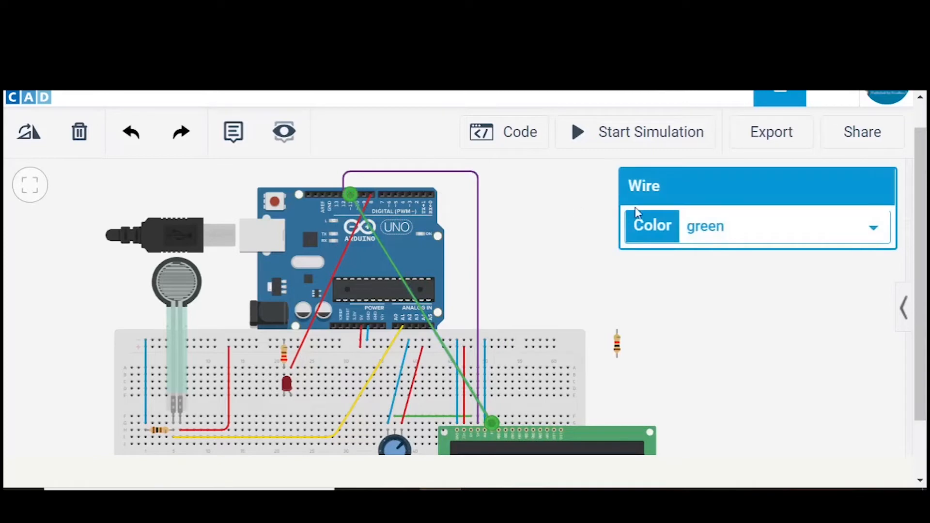
pyautogui.click(702, 226)
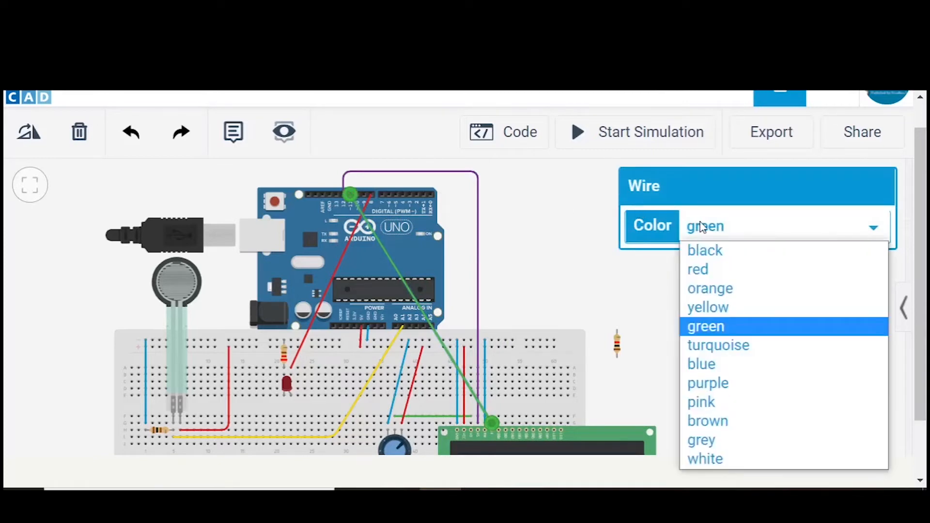
pyautogui.click(708, 402)
pyautogui.click(546, 301)
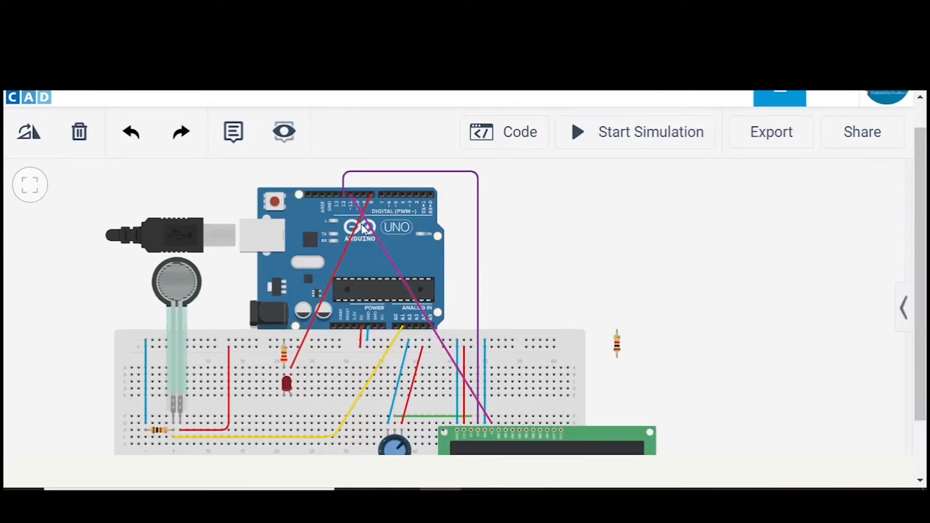
# - Add bends to the pink wire to route it squarely around the Arduino, outside the purple wire
pyautogui.click(380, 242)
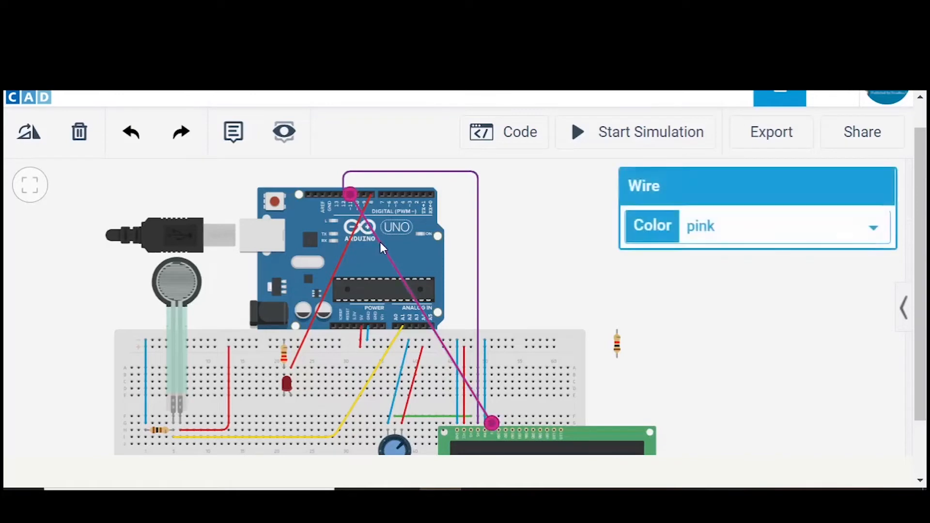
pyautogui.moveTo(380, 242); pyautogui.dragTo(350, 162)
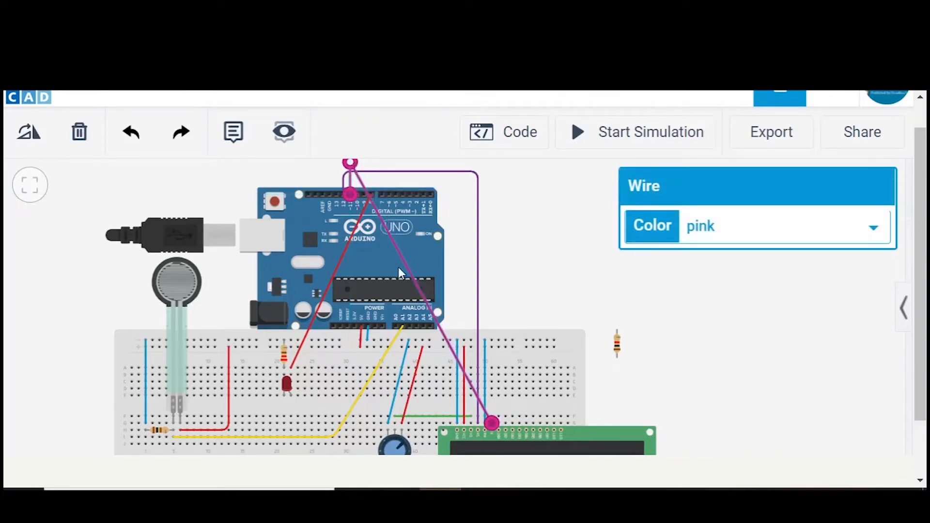
pyautogui.moveTo(423, 296); pyautogui.dragTo(492, 162)
pyautogui.click(533, 221)
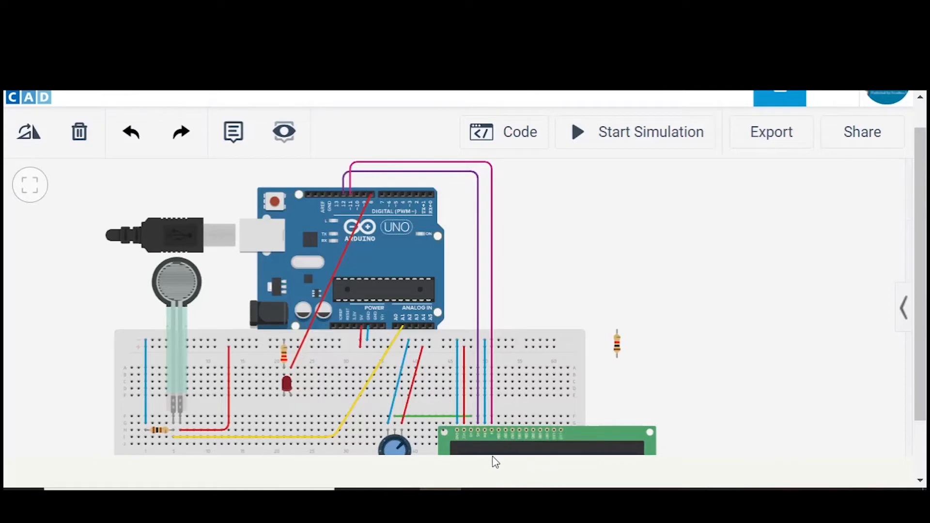
# - Wire the LCD's rightmost pin column to the last hole of the topmost ground rail row and colour the wire blue
pyautogui.click(561, 423)
pyautogui.click(554, 341)
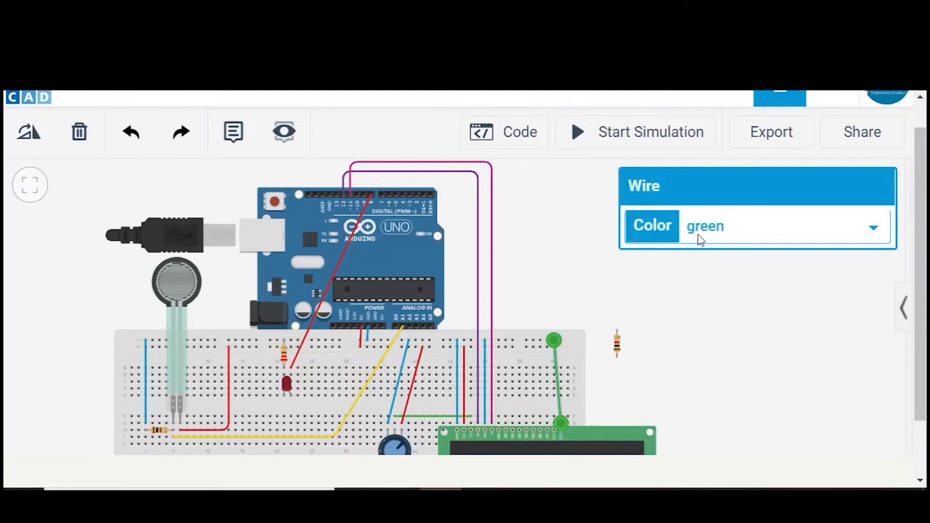
pyautogui.click(698, 238)
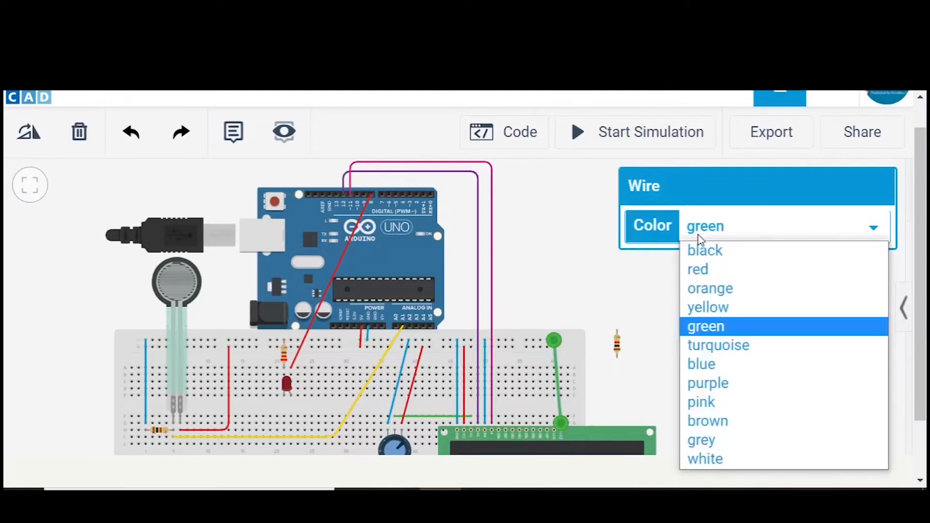
pyautogui.click(701, 367)
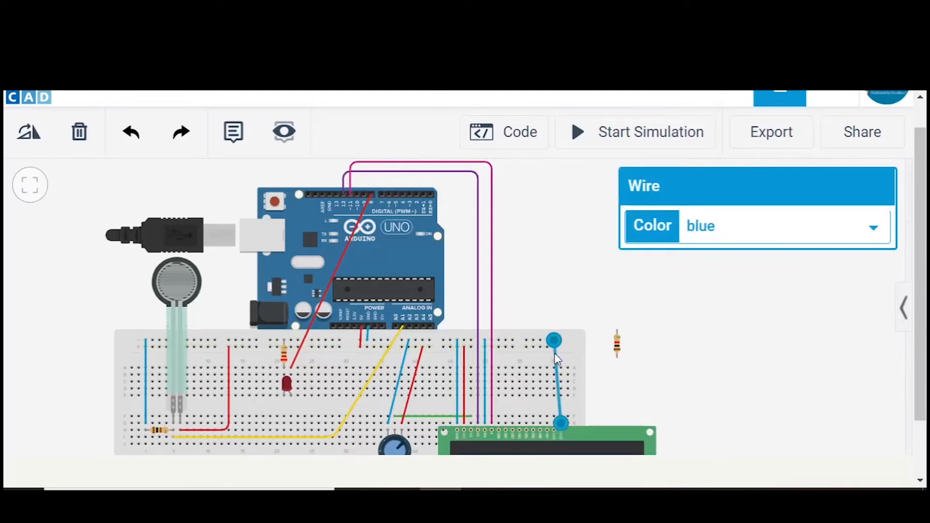
pyautogui.click(679, 364)
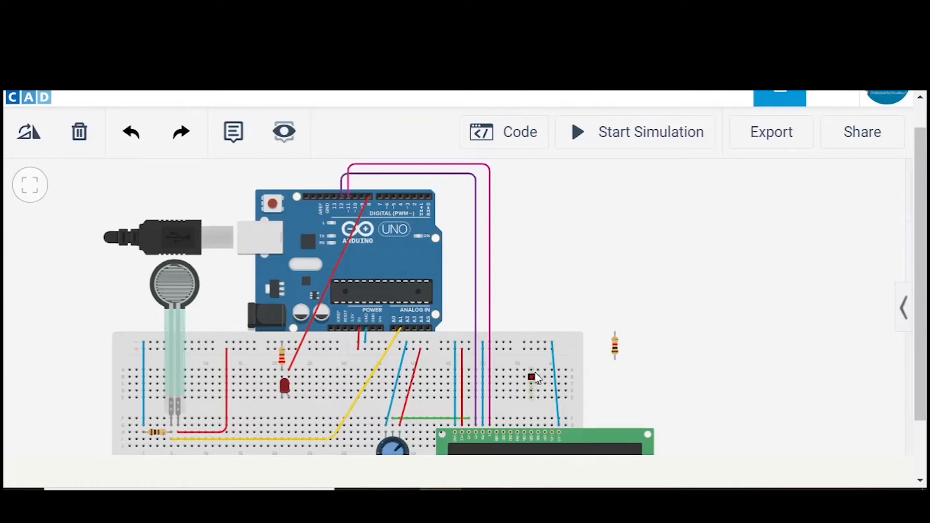
# - Add a bend near the top of the rightmost blue wire so that it runs vertically from the LCD pin
pyautogui.click(556, 369)
pyautogui.moveTo(556, 369); pyautogui.dragTo(561, 347)
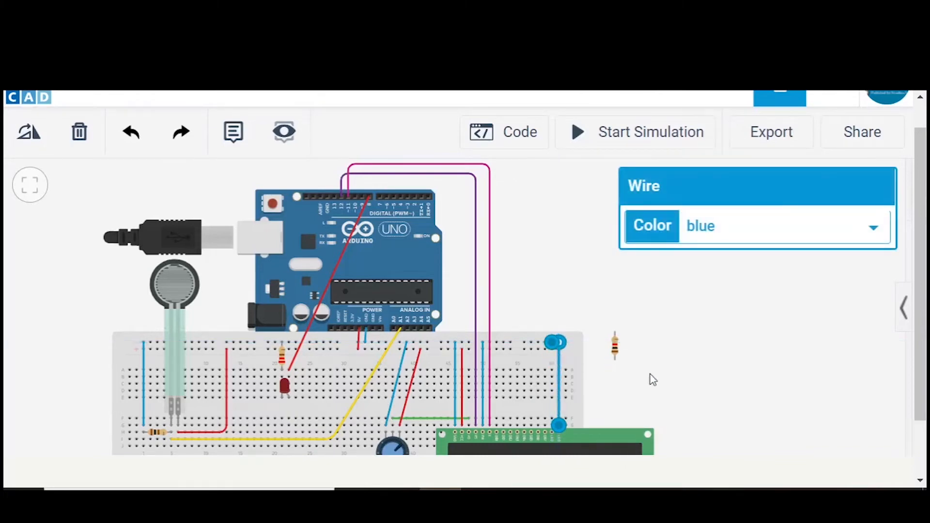
pyautogui.click(651, 379)
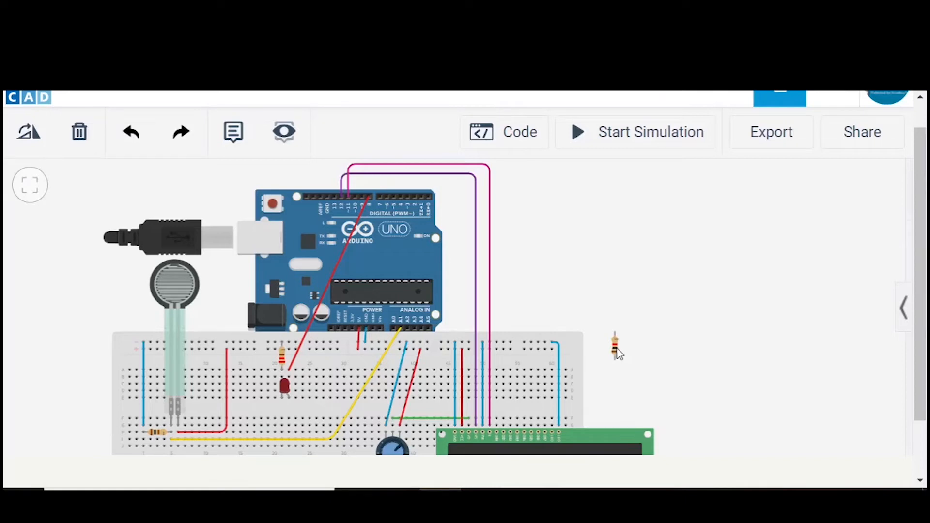
# - Place the spare resistor across the breadboard gap above the LCD's second-to-last pin and set its resistance to 220 Ω
pyautogui.moveTo(616, 352); pyautogui.dragTo(556, 418)
pyautogui.click(730, 264)
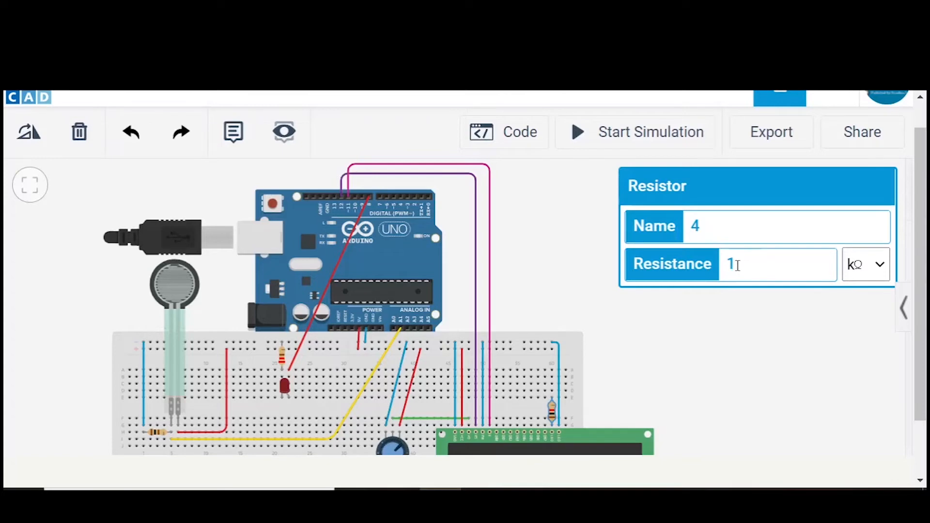
pyautogui.write('220')
pyautogui.click(864, 277)
pyautogui.click(855, 368)
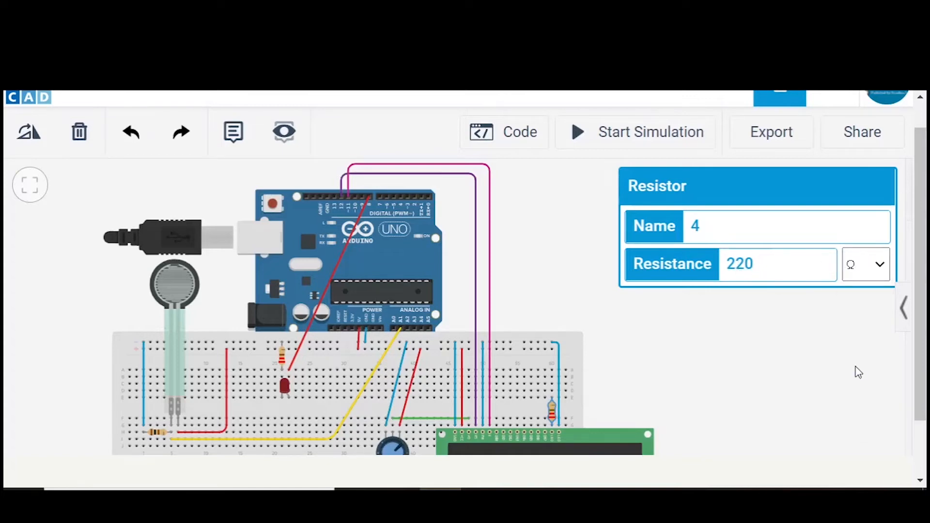
pyautogui.click(847, 378)
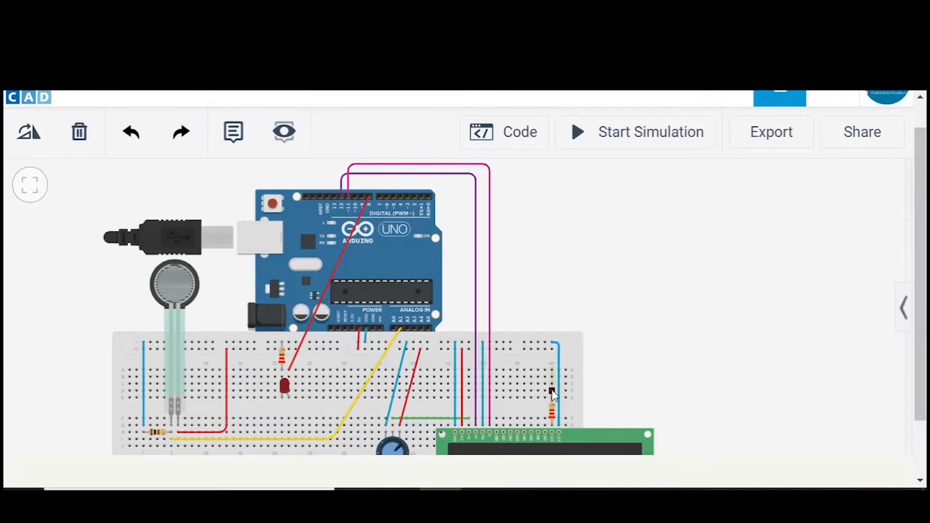
# - Wire the upper end of the 220 Ω resistor beside the LCD to the positive row of the top power rail and colour the wire red
pyautogui.click(552, 391)
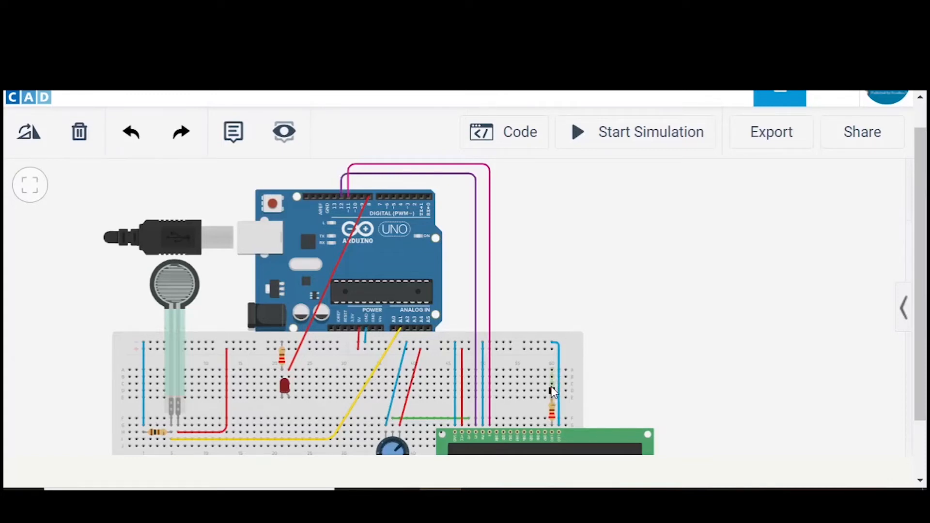
pyautogui.click(552, 350)
pyautogui.click(699, 237)
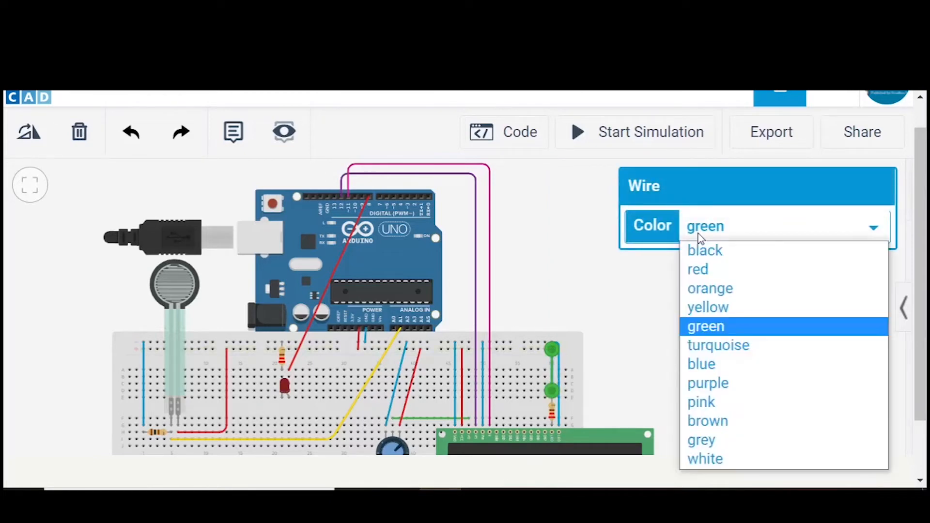
pyautogui.click(699, 269)
pyautogui.click(709, 295)
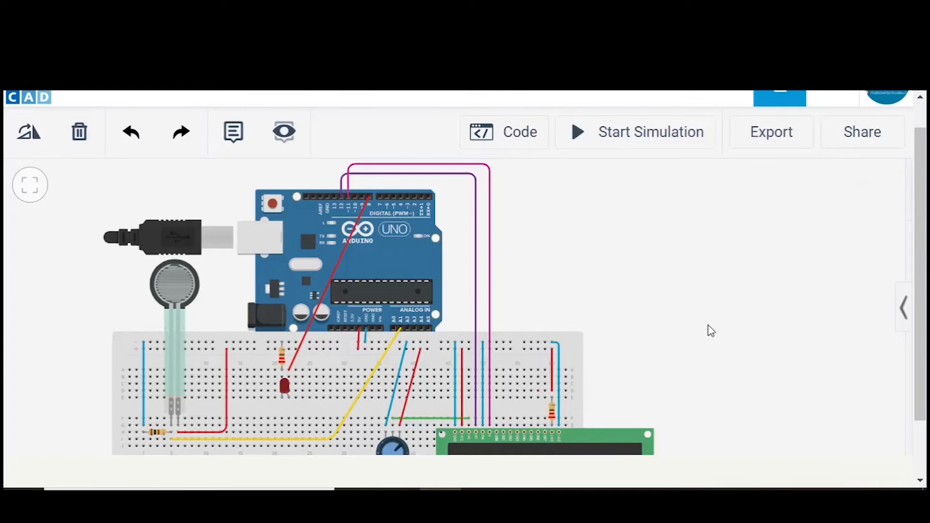
# - Run the simulation, turn the potentiometer knob counterclockwise to adjust the LCD contrast, and stop the simulation
pyautogui.moveTo(644, 359); pyautogui.dragTo(639, 301)
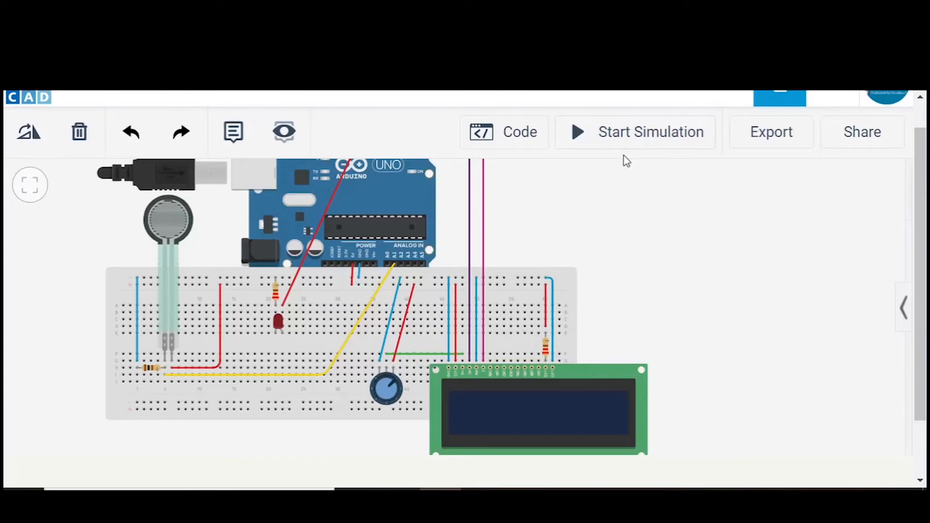
pyautogui.moveTo(458, 223); pyautogui.dragTo(370, 203)
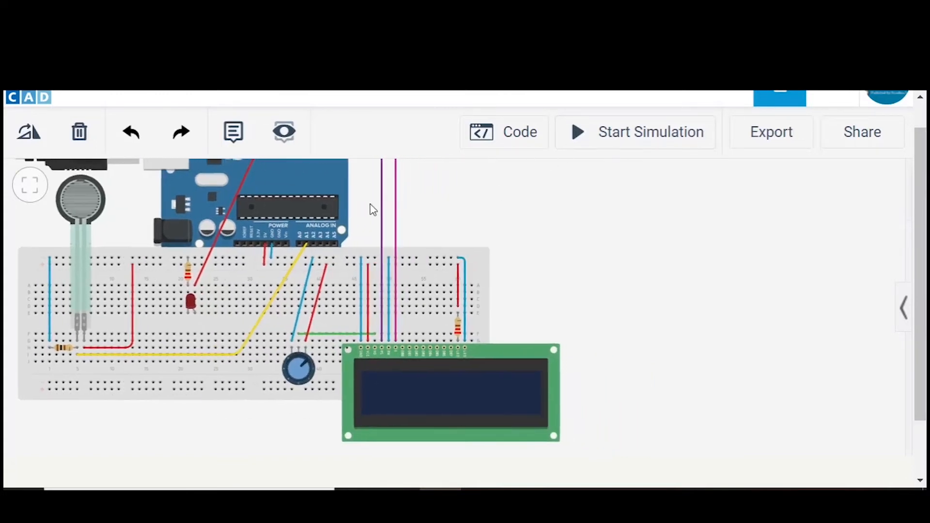
pyautogui.click(602, 135)
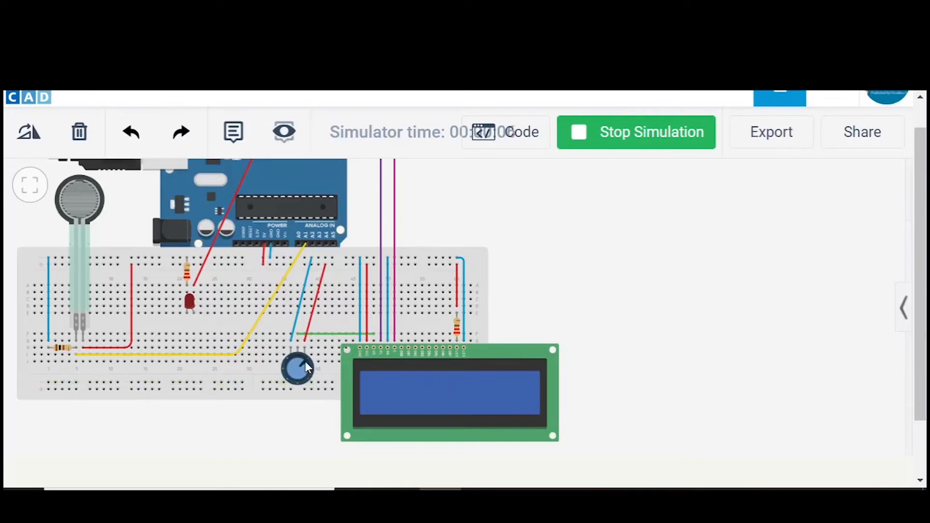
pyautogui.moveTo(305, 362)
pyautogui.mouseDown()
pyautogui.moveTo(308, 385)
pyautogui.moveTo(296, 389)
pyautogui.moveTo(293, 366)
pyautogui.moveTo(303, 367)
pyautogui.mouseUp()
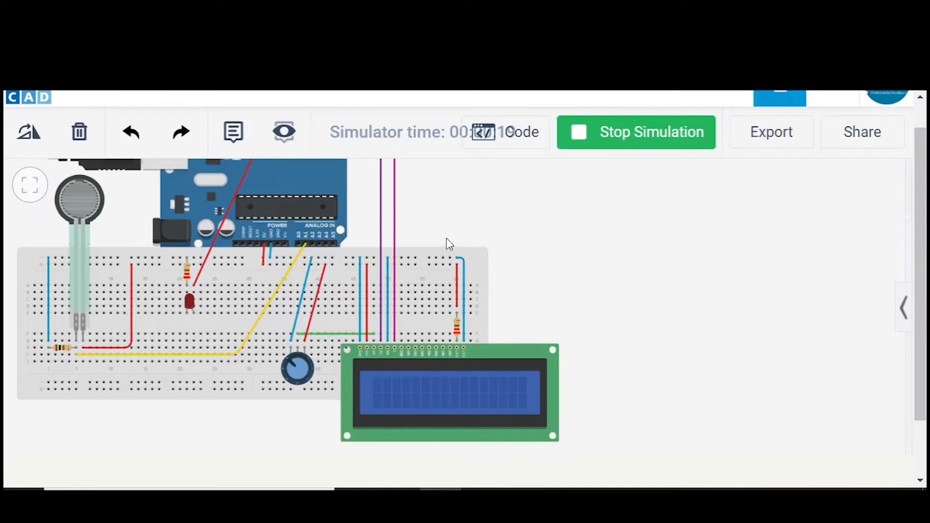
pyautogui.moveTo(482, 238); pyautogui.dragTo(568, 263)
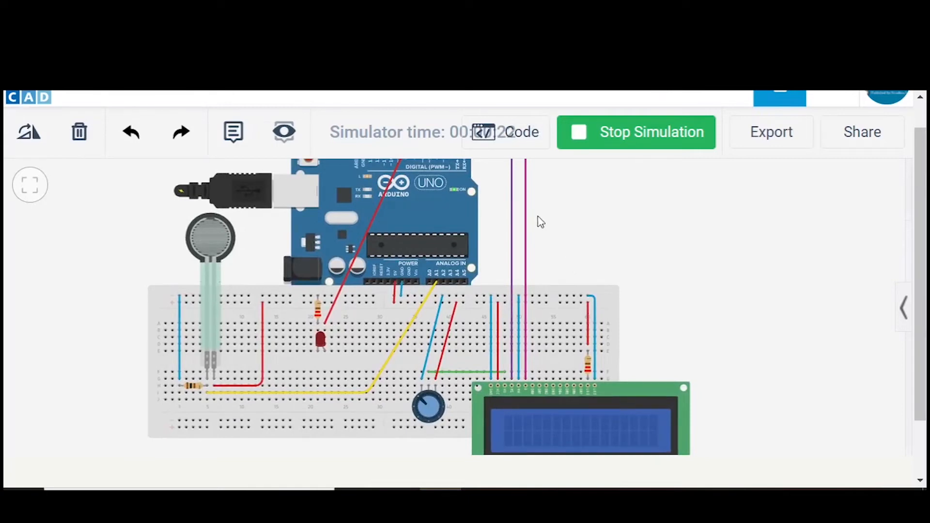
pyautogui.moveTo(541, 224); pyautogui.dragTo(560, 247)
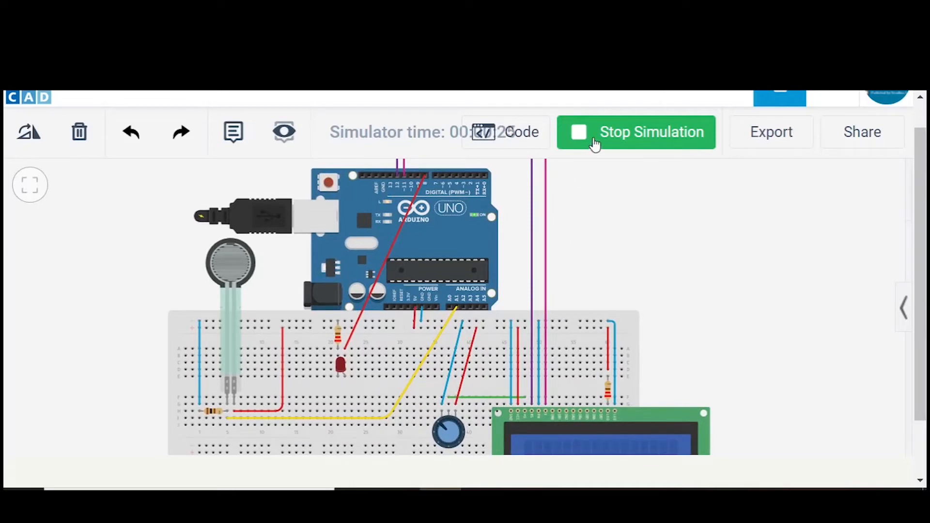
pyautogui.click(595, 144)
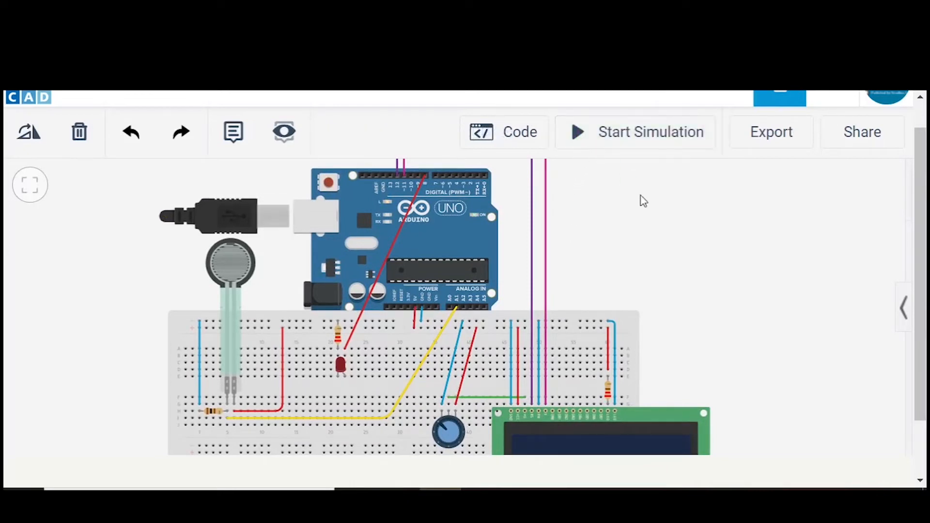
# - Wire the breadboard column of the LCD's DB7 pin to Arduino digital pin 2, keeping the wire green
pyautogui.click(600, 403)
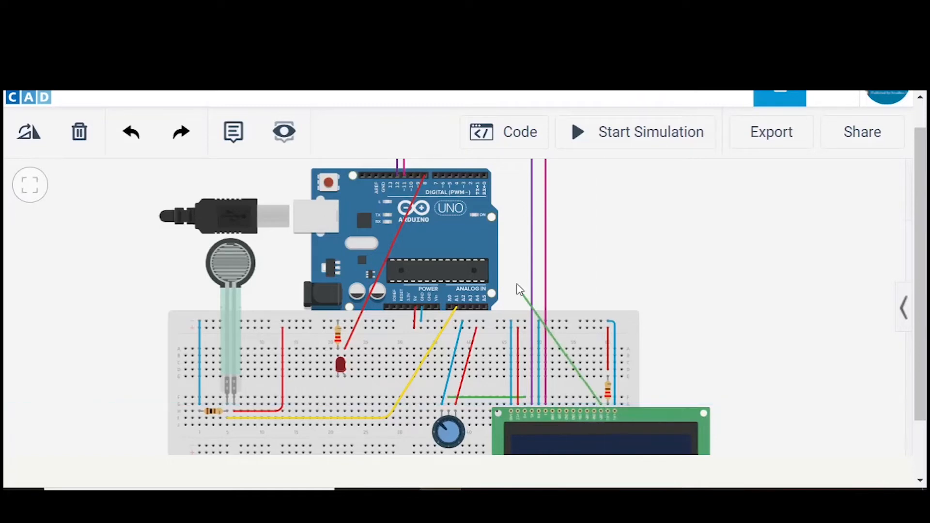
pyautogui.click(473, 176)
pyautogui.click(473, 176)
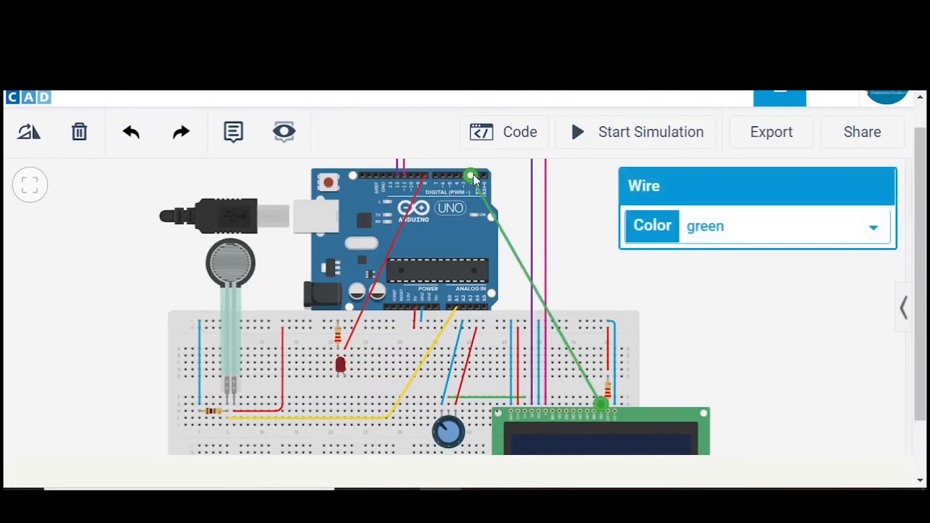
pyautogui.click(712, 266)
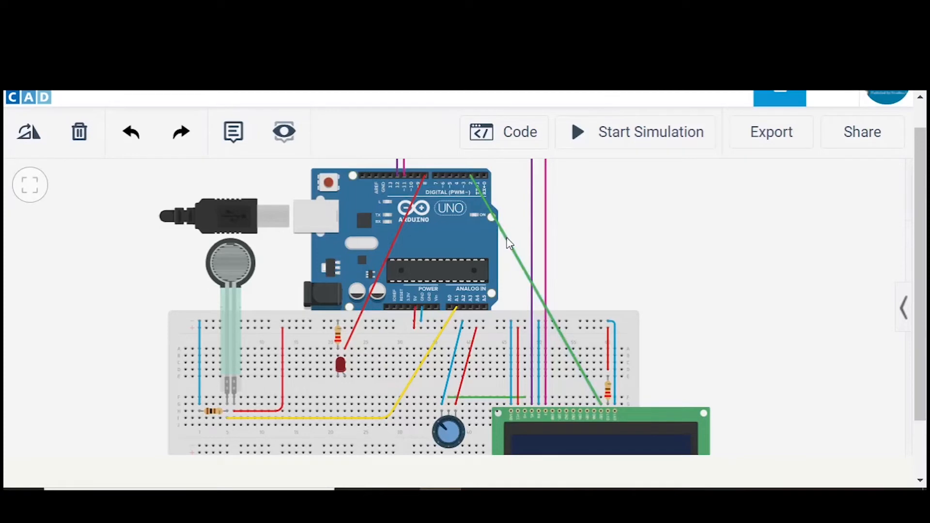
# - Add bends to the green DB7 wire to route it squarely above and around the Arduino's right side
pyautogui.click(508, 243)
pyautogui.moveTo(476, 165); pyautogui.dragTo(472, 159)
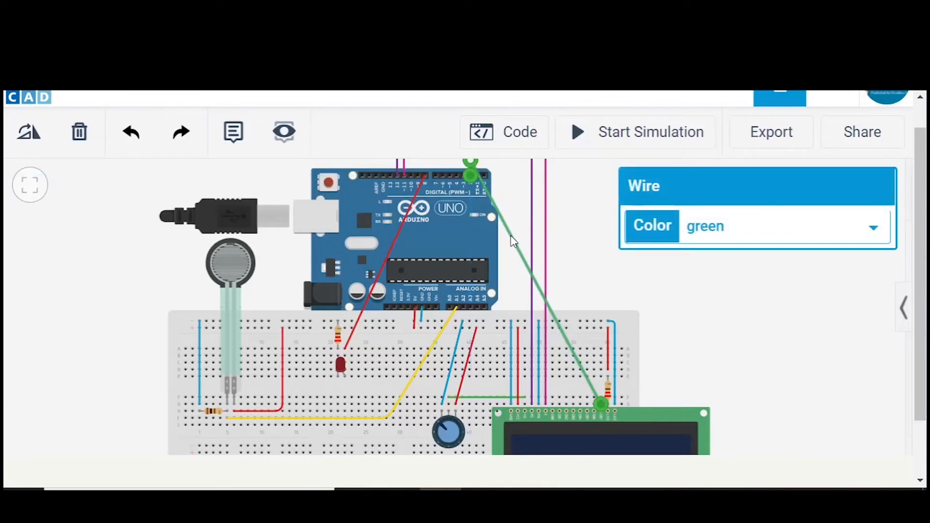
pyautogui.moveTo(509, 237); pyautogui.dragTo(602, 167)
pyautogui.click(672, 289)
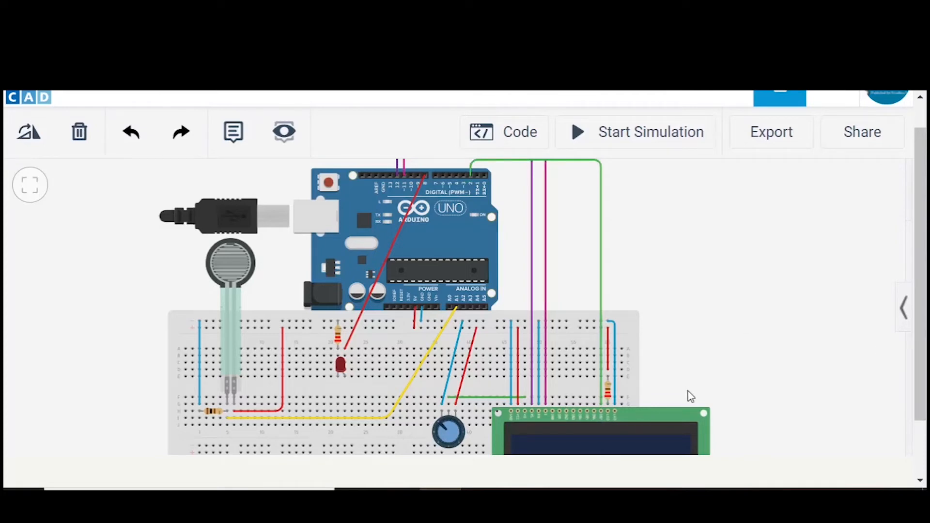
# - Wire the breadboard column of the LCD's DB6 pin to Arduino digital pin 3 and colour the wire orange
pyautogui.click(594, 403)
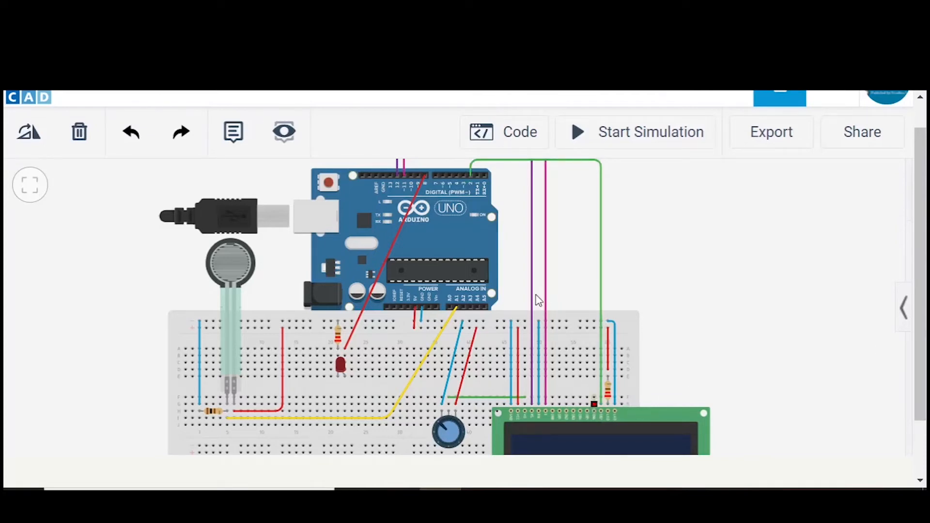
pyautogui.click(463, 175)
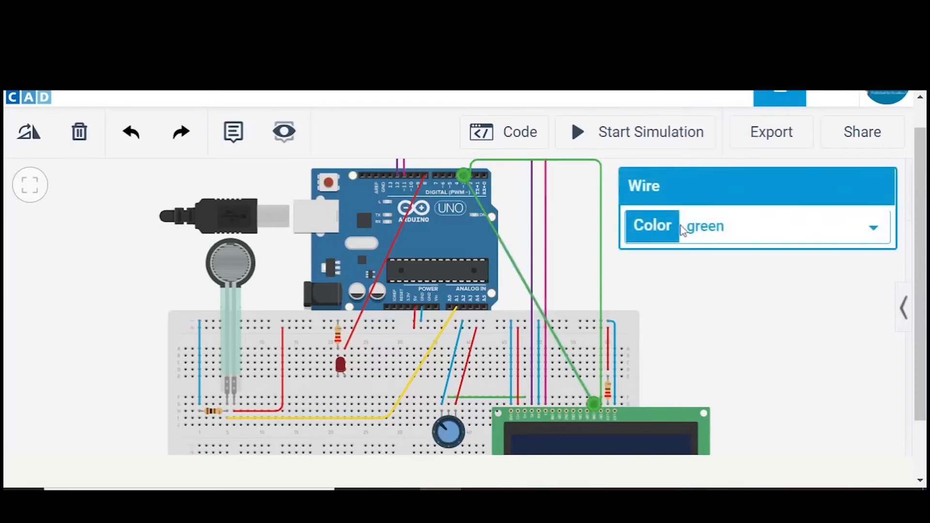
pyautogui.click(705, 231)
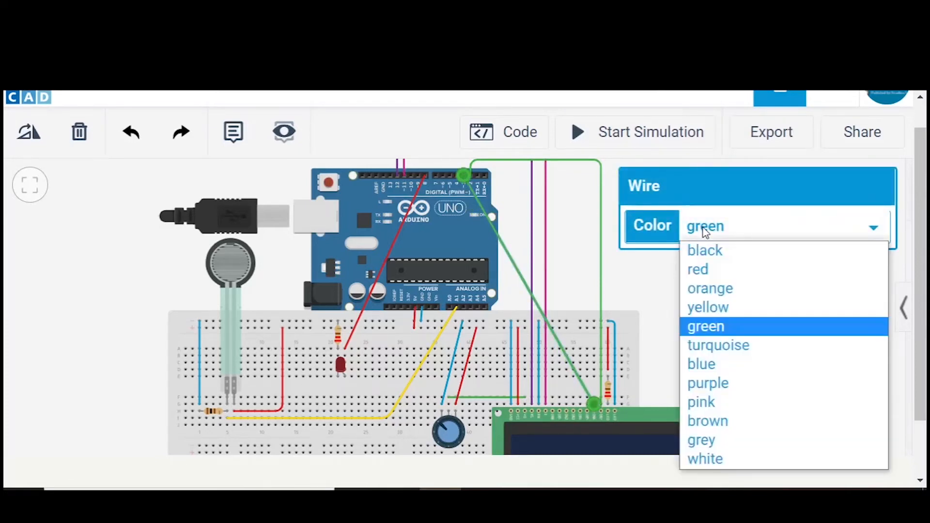
pyautogui.click(707, 289)
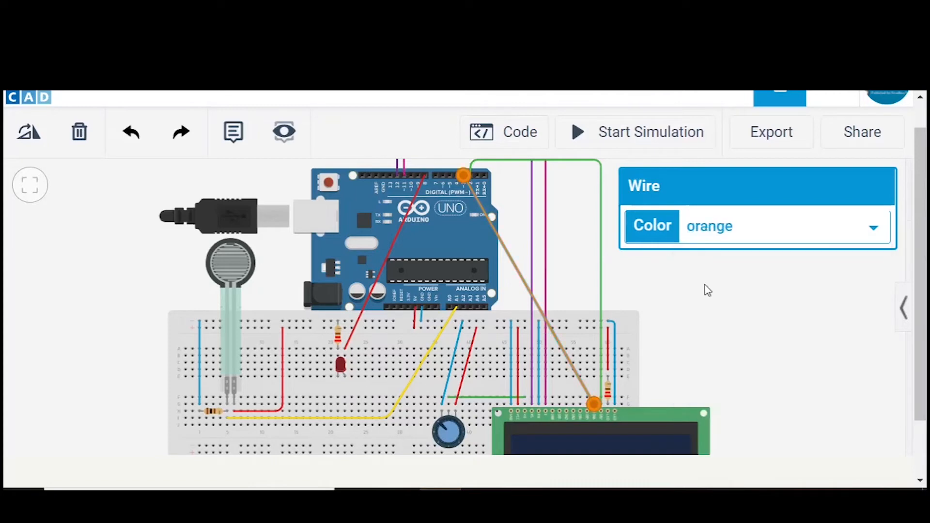
pyautogui.click(574, 250)
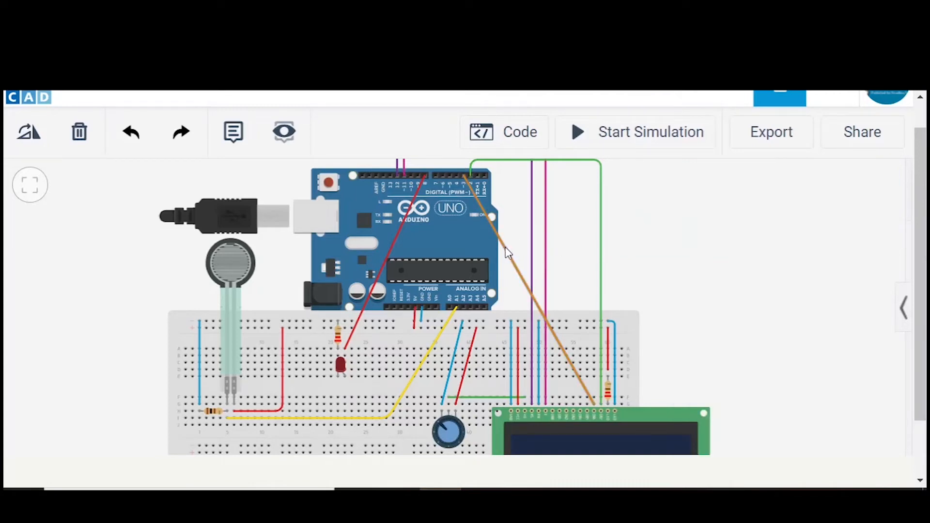
# - Add bends to the orange DB6 wire so that it runs around the Arduino just inside the green wire
pyautogui.click(505, 251)
pyautogui.moveTo(520, 242); pyautogui.dragTo(594, 165)
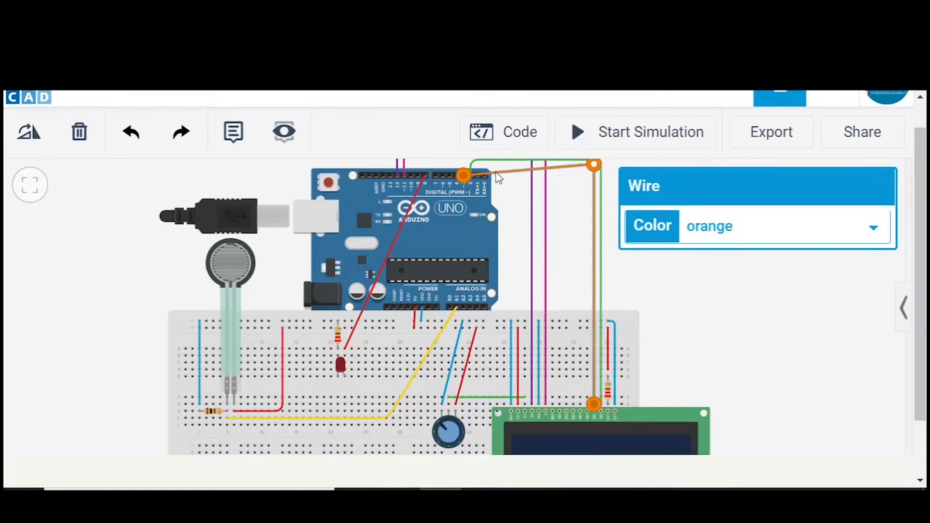
pyautogui.moveTo(498, 178); pyautogui.dragTo(466, 165)
pyautogui.click(671, 298)
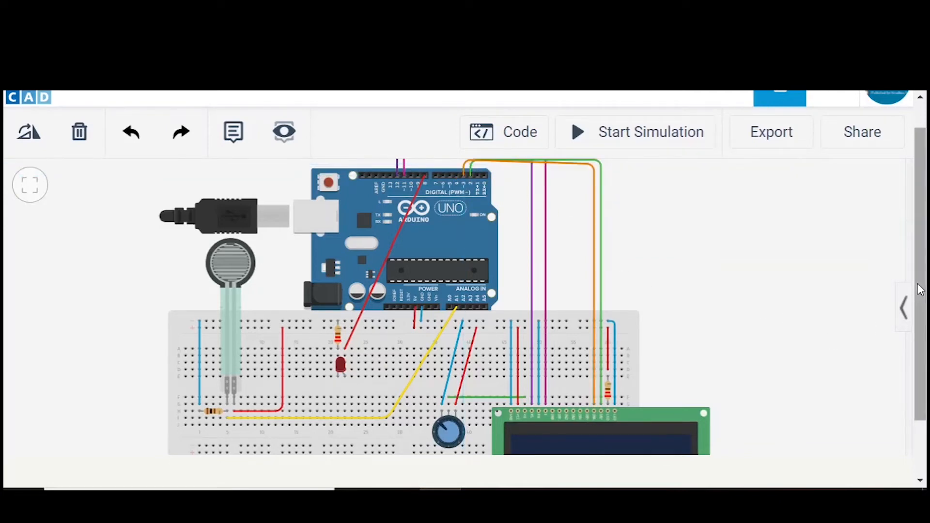
# - Wire the breadboard column of the LCD's DB5 pin to Arduino digital pin 4 and colour the wire grey
pyautogui.moveTo(922, 295); pyautogui.dragTo(922, 275)
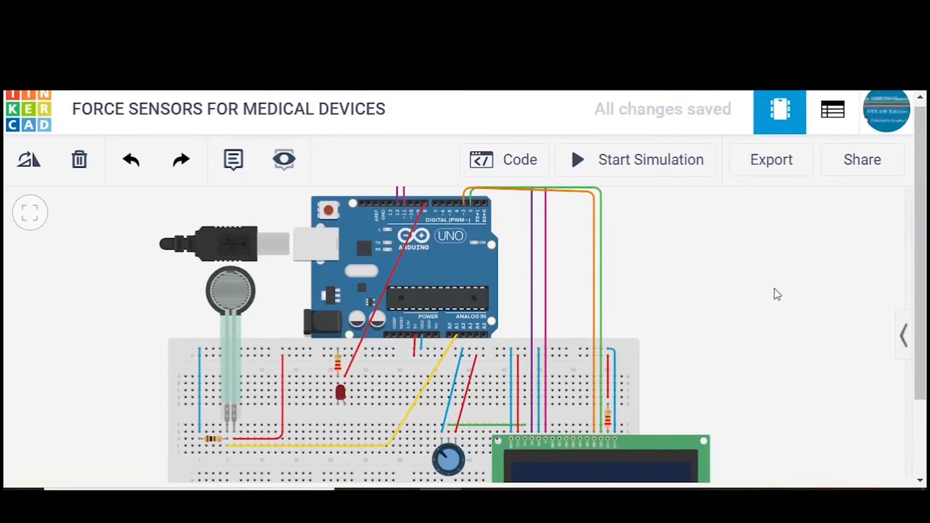
pyautogui.moveTo(763, 292); pyautogui.dragTo(766, 312)
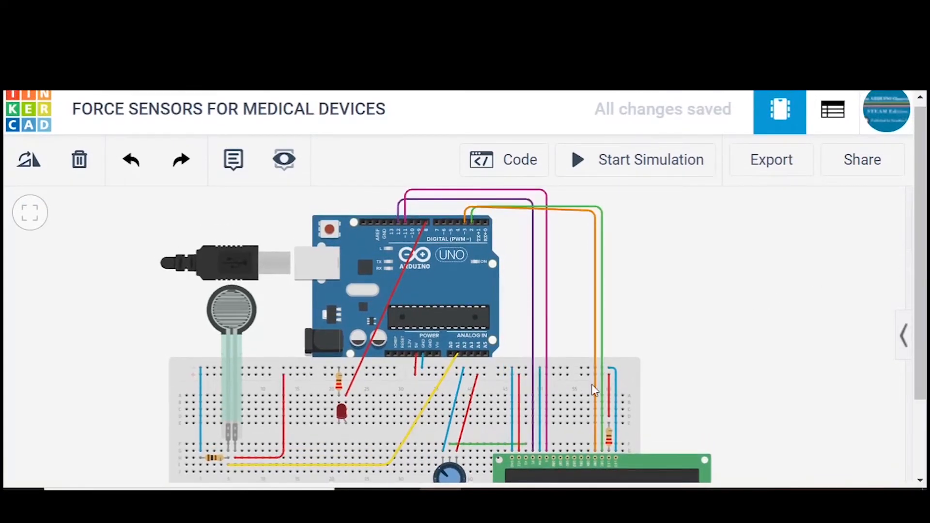
pyautogui.click(587, 451)
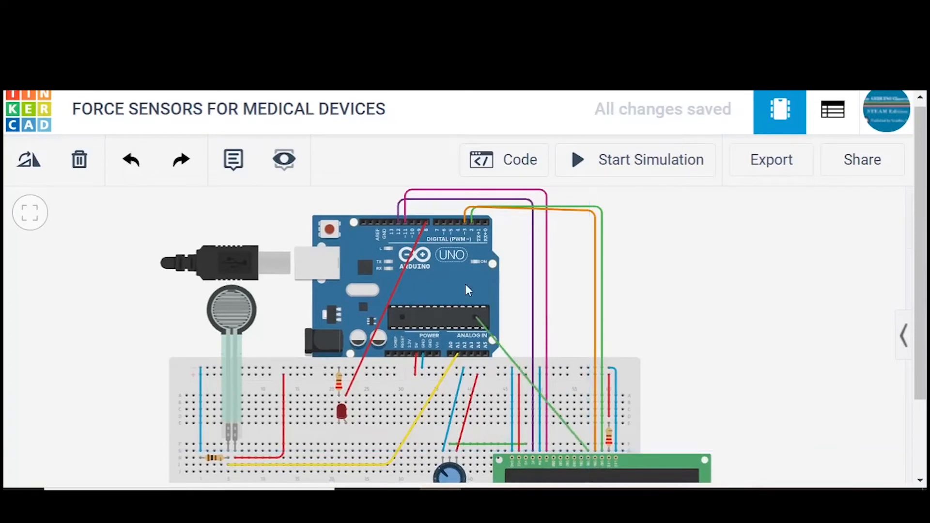
pyautogui.click(458, 224)
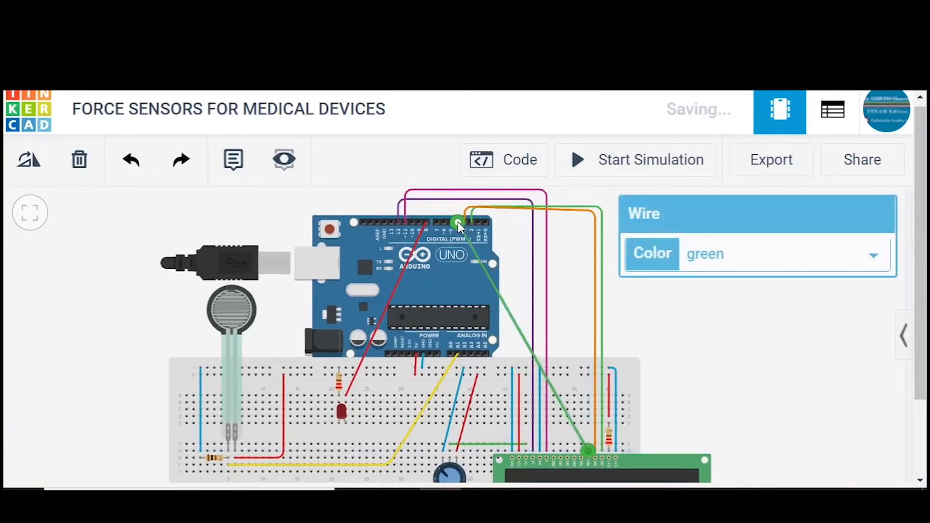
pyautogui.click(718, 264)
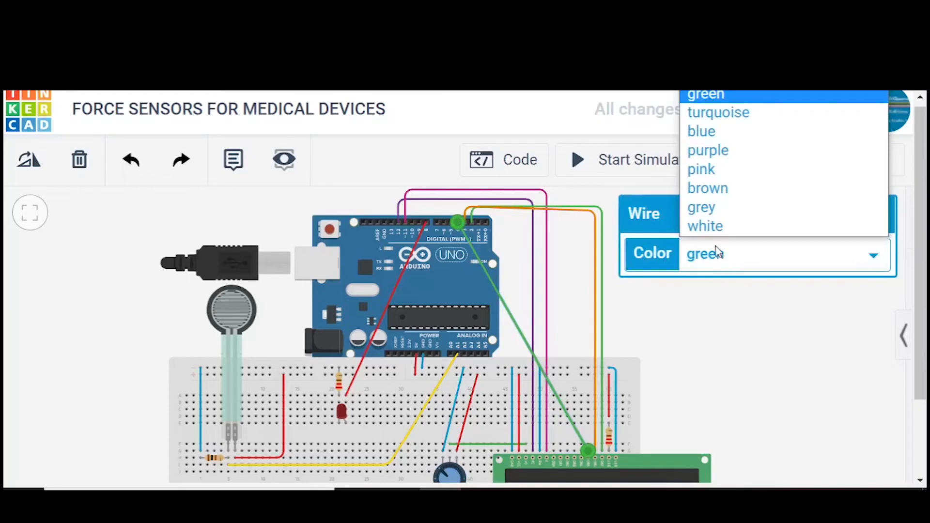
pyautogui.click(710, 208)
pyautogui.click(732, 347)
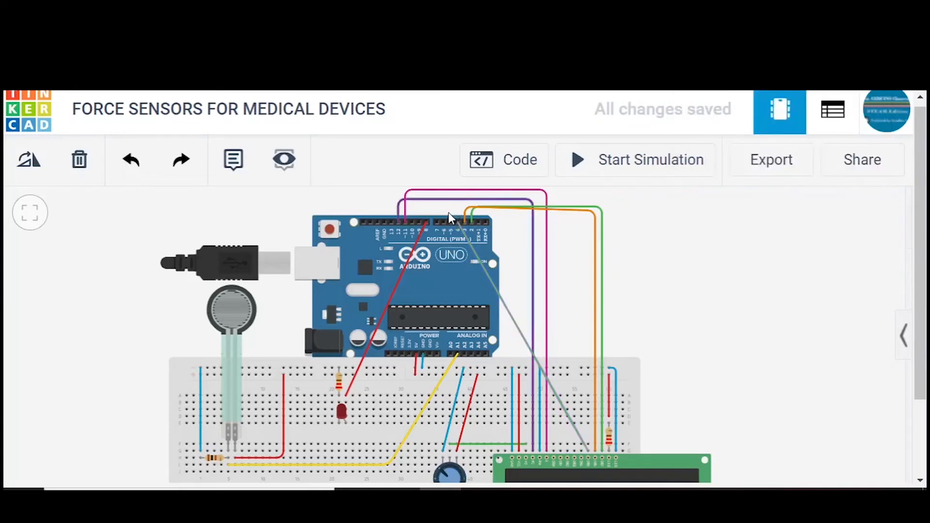
# - Add bends to the grey DB5 wire to route it above the orange wire and down to the LCD
pyautogui.click(510, 314)
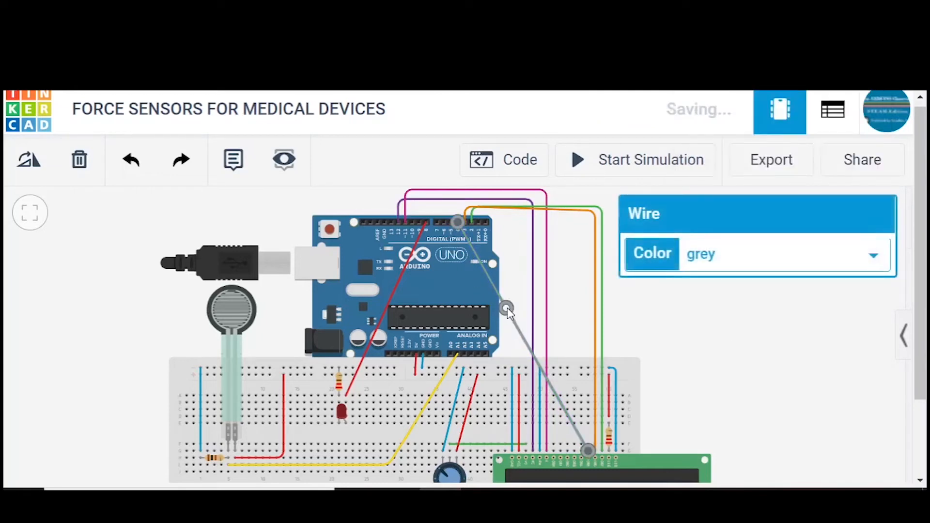
pyautogui.moveTo(505, 306); pyautogui.dragTo(583, 195)
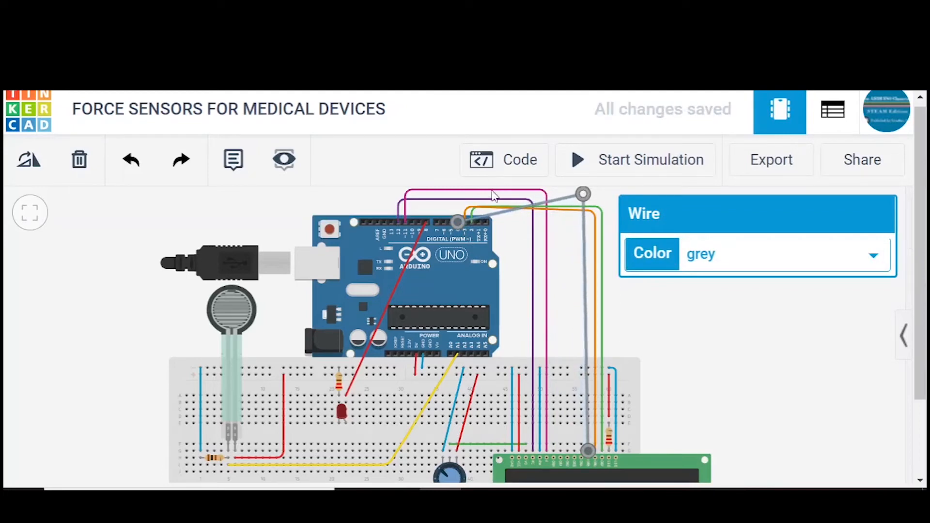
pyautogui.moveTo(495, 214); pyautogui.dragTo(458, 194)
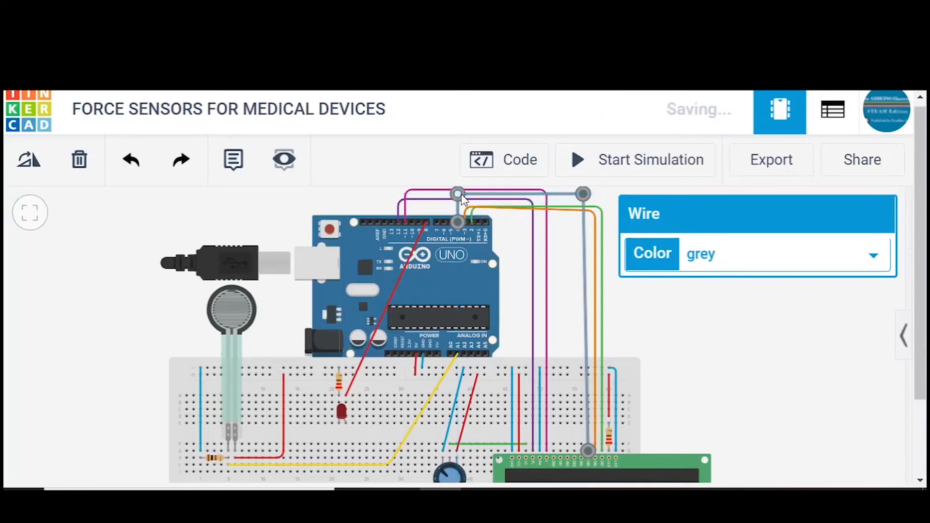
pyautogui.click(697, 341)
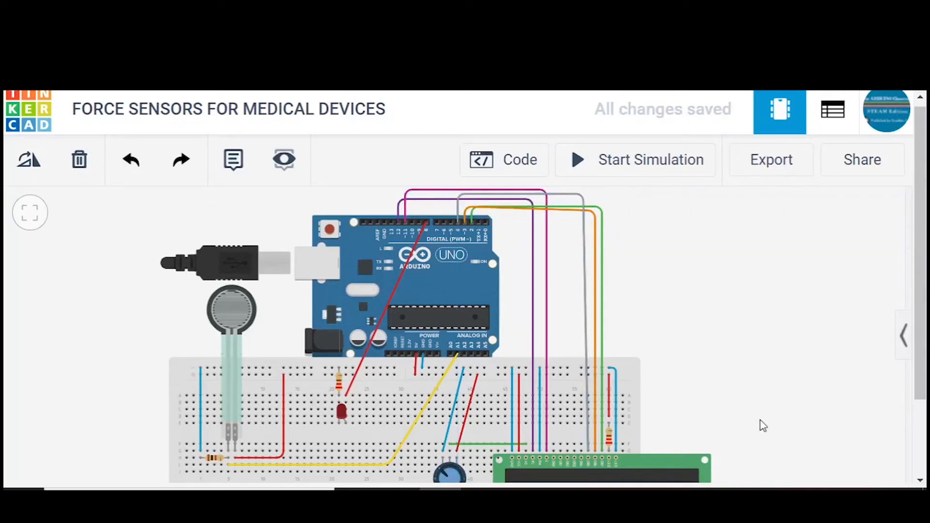
# - Wire the breadboard column of the LCD's DB4 pin to Arduino digital pin 5 and colour the wire turquoise
pyautogui.click(581, 450)
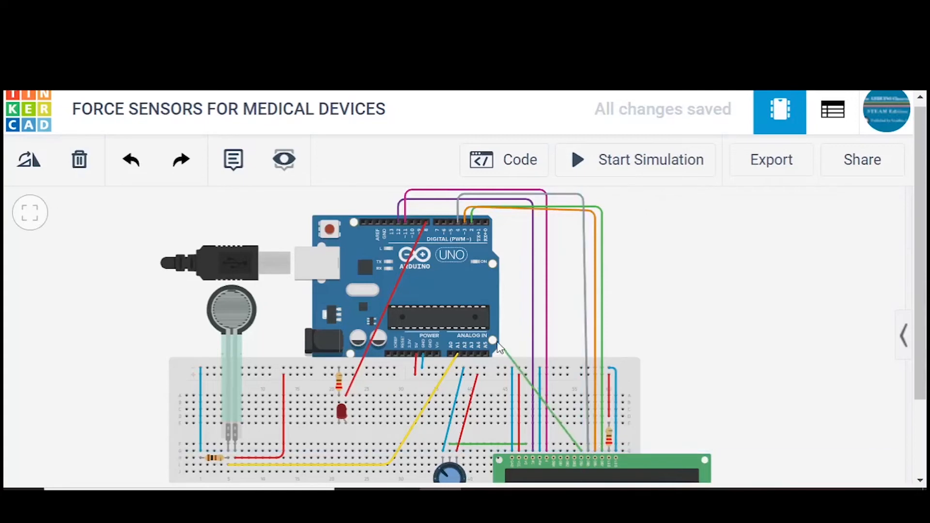
pyautogui.click(451, 223)
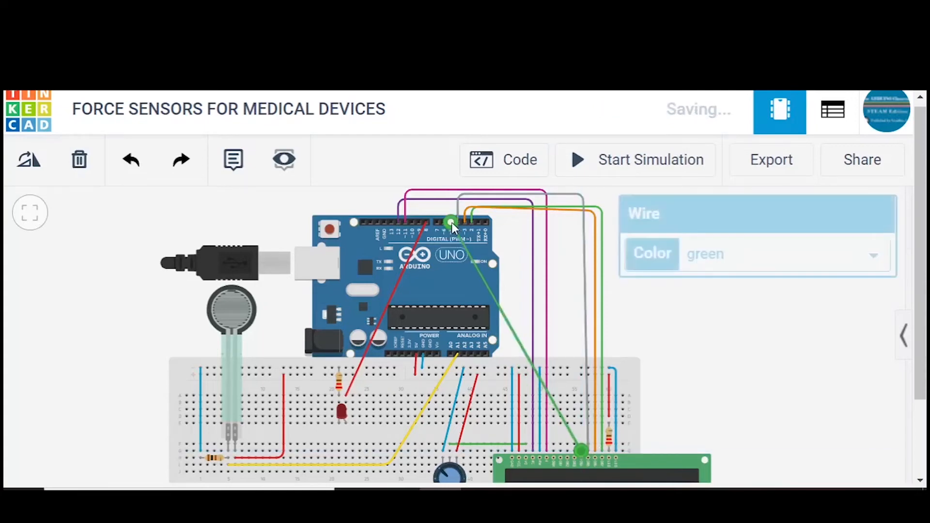
pyautogui.click(712, 267)
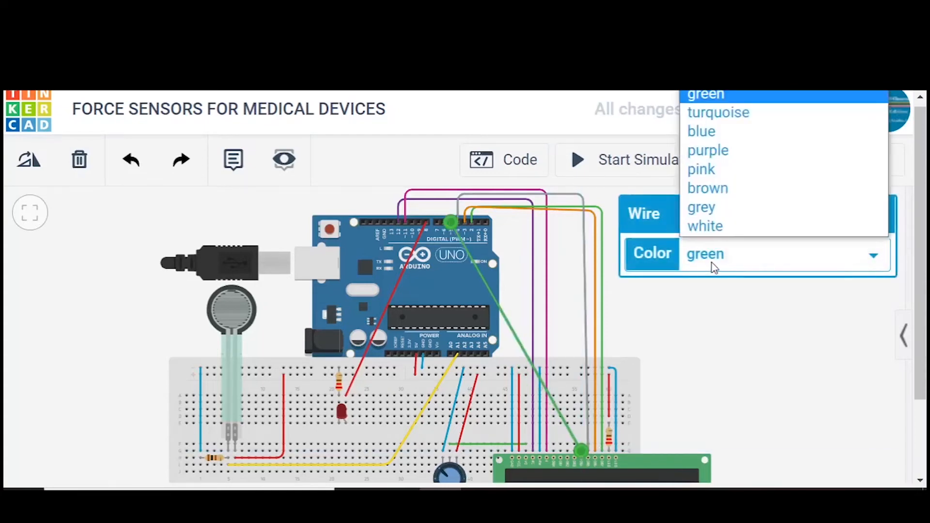
pyautogui.click(715, 115)
pyautogui.click(727, 382)
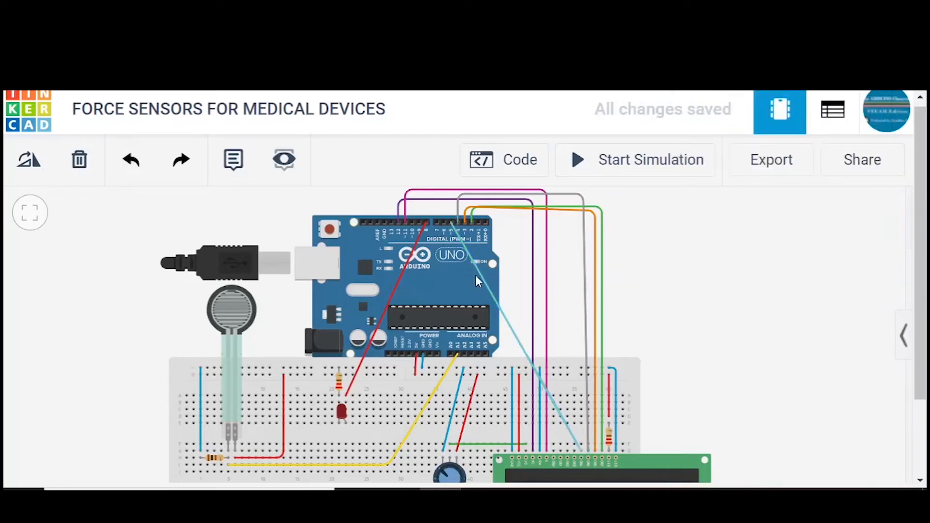
# - Add bends to the turquoise DB4 wire so that it runs above the Arduino and down to the LCD
pyautogui.click(485, 285)
pyautogui.moveTo(486, 285); pyautogui.dragTo(571, 188)
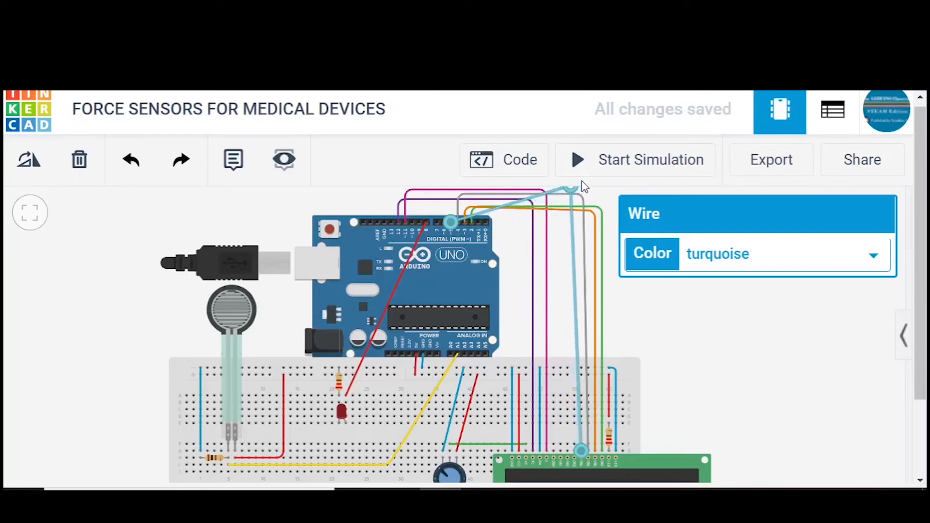
pyautogui.moveTo(591, 190); pyautogui.dragTo(507, 206)
pyautogui.moveTo(566, 199); pyautogui.dragTo(573, 190)
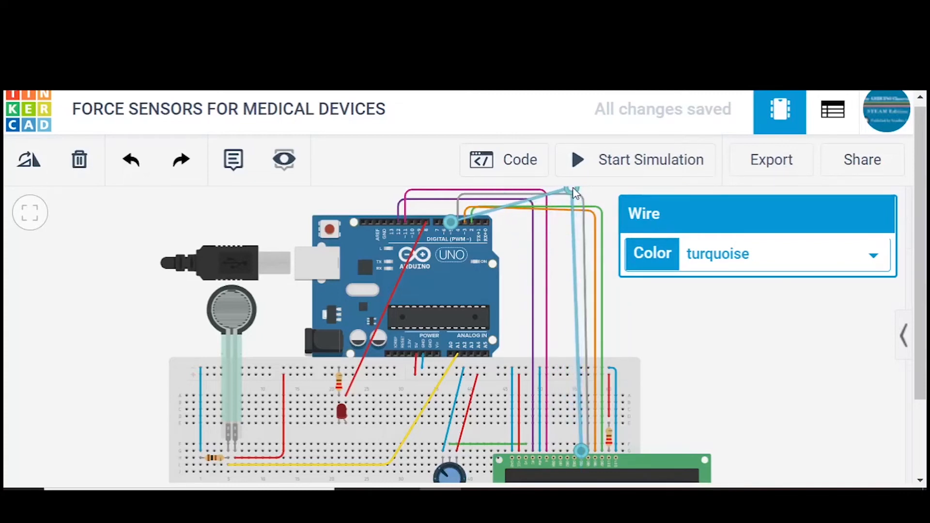
pyautogui.moveTo(498, 208); pyautogui.dragTo(453, 191)
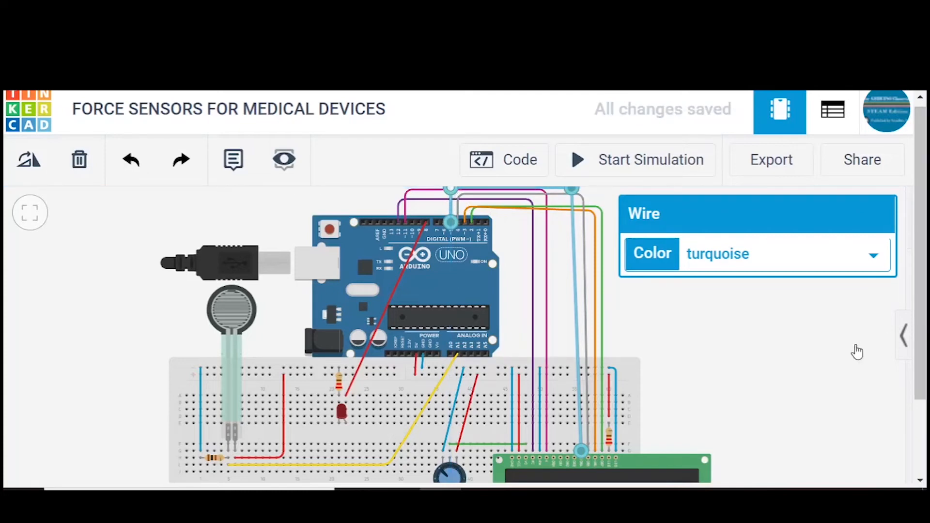
pyautogui.click(870, 362)
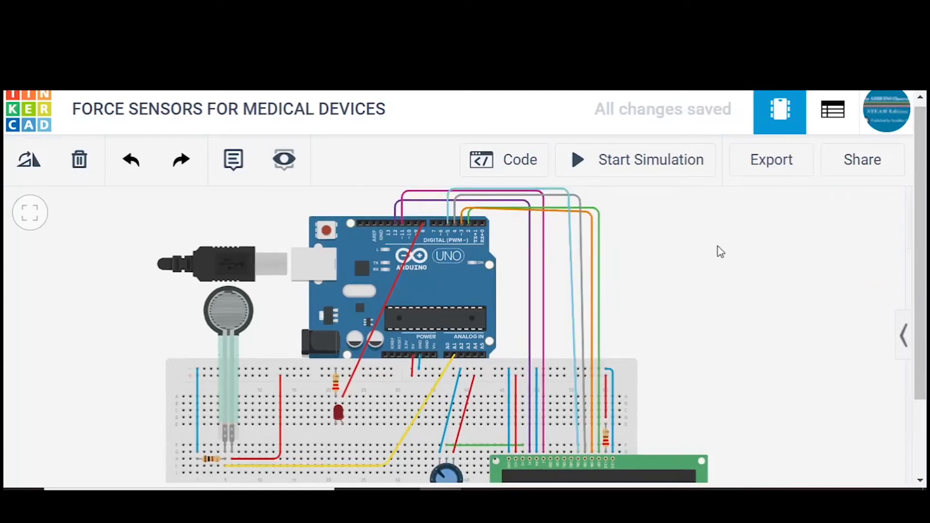
# - Raise both upper corners of the turquoise DB4 wire above the pink wire and straighten its run down to the LCD
pyautogui.moveTo(721, 255); pyautogui.dragTo(726, 282)
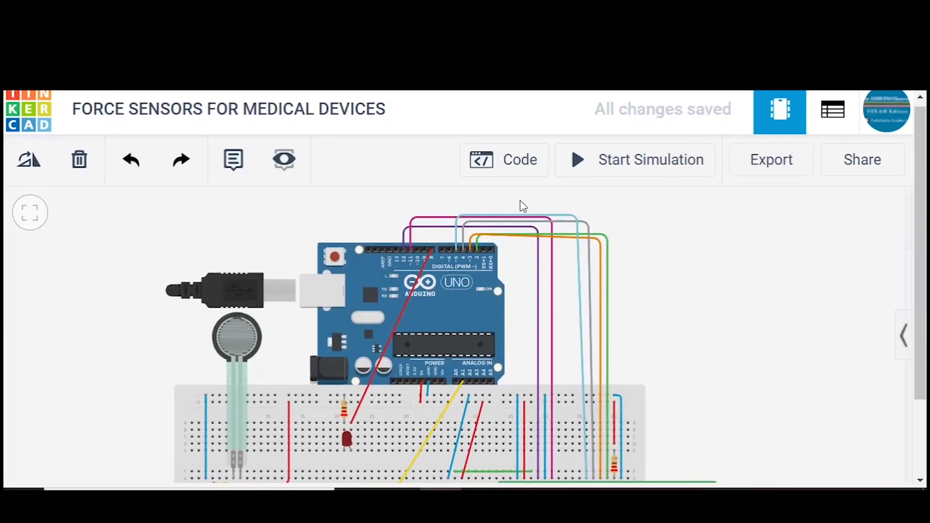
pyautogui.click(565, 216)
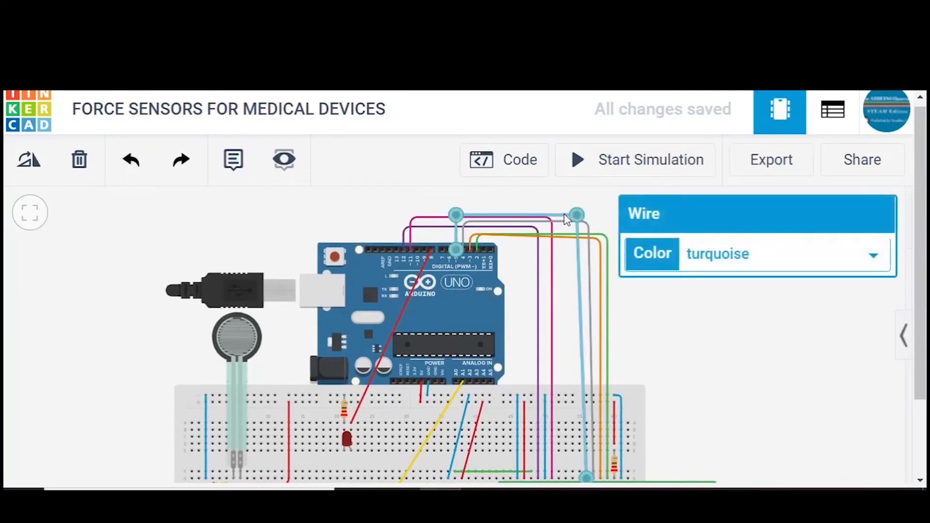
pyautogui.moveTo(581, 204); pyautogui.dragTo(590, 191)
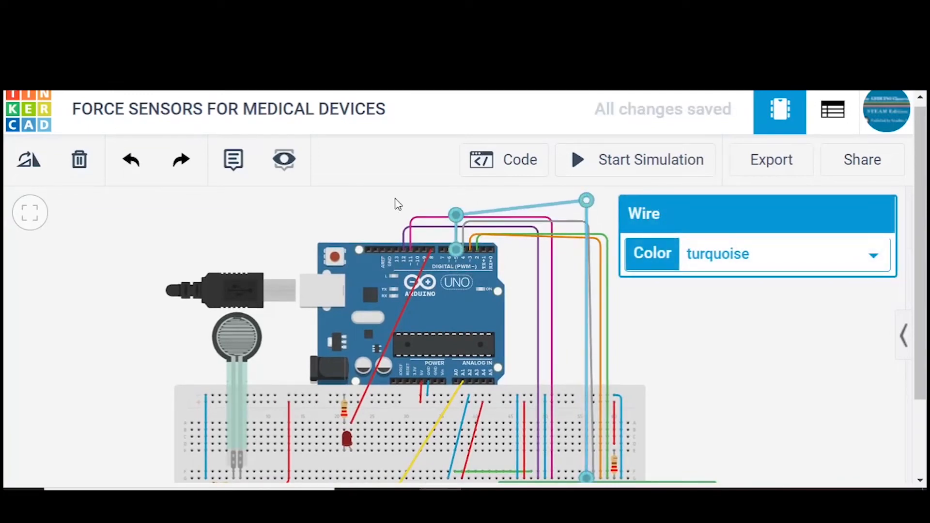
pyautogui.moveTo(458, 219); pyautogui.dragTo(457, 199)
pyautogui.click(331, 209)
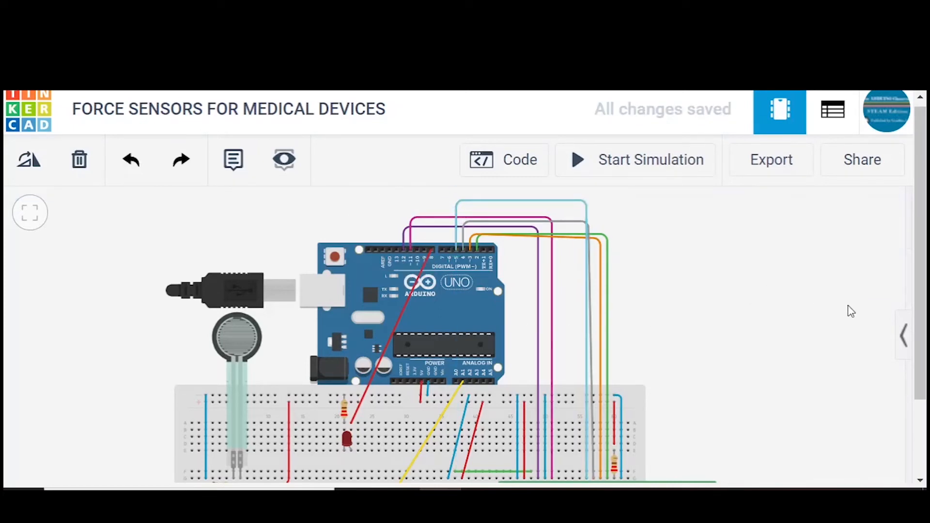
# - Fit the whole circuit in view, open the code editor and switch it from Blocks to Text, accepting the loss of the blocks
pyautogui.moveTo(924, 322); pyautogui.dragTo(924, 354)
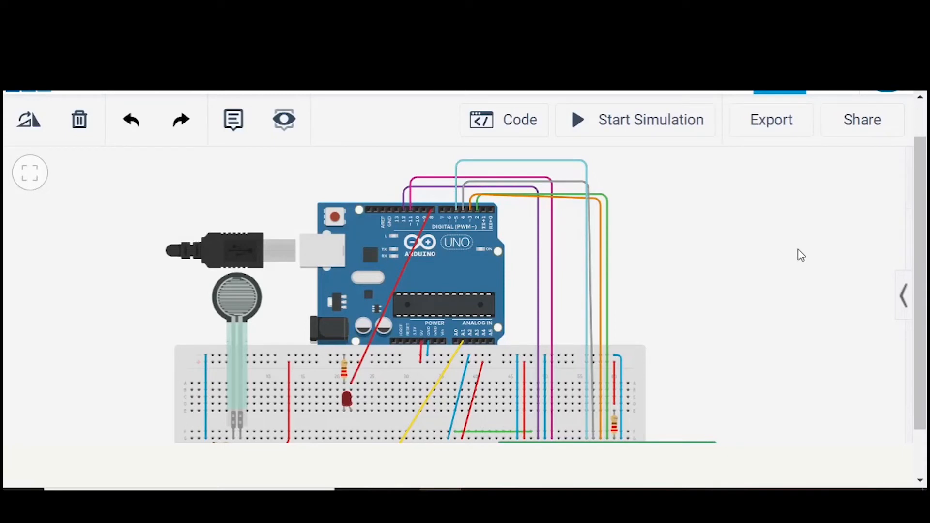
pyautogui.moveTo(790, 307); pyautogui.dragTo(789, 270)
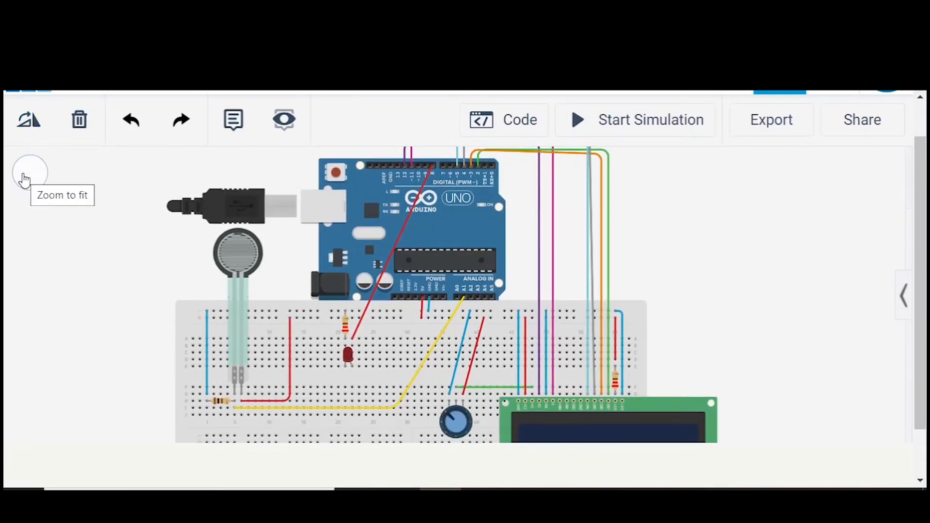
pyautogui.click(24, 180)
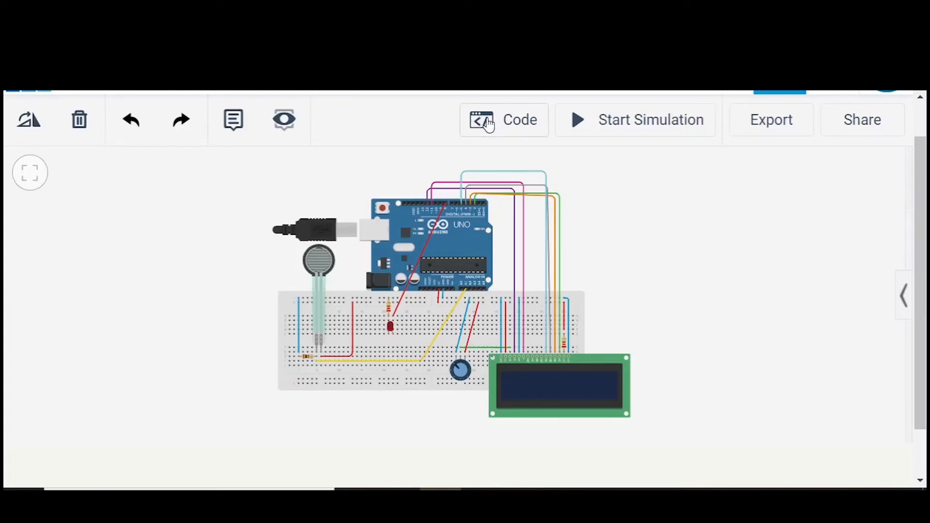
pyautogui.click(515, 128)
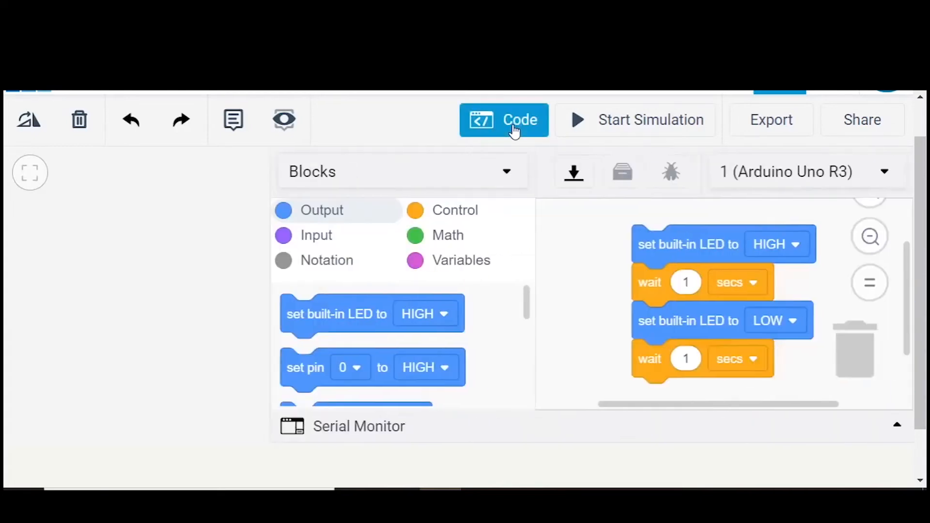
pyautogui.click(498, 168)
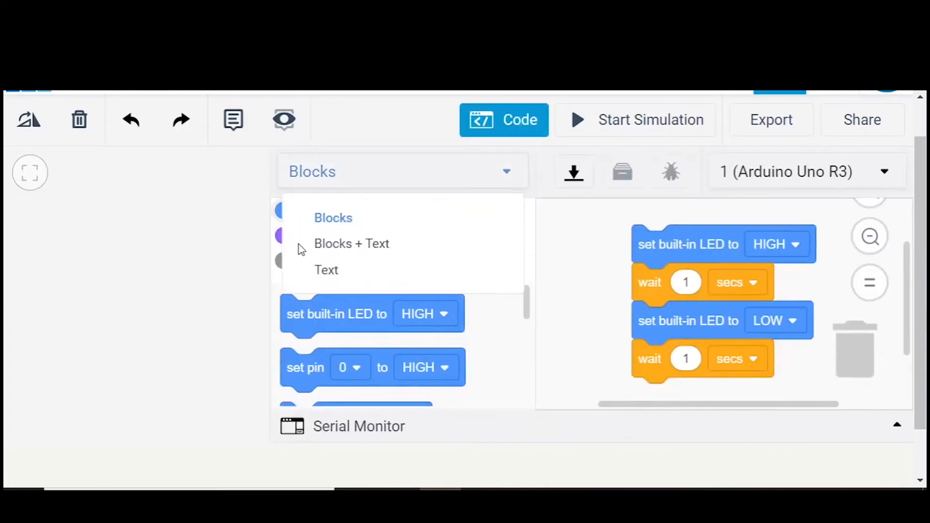
pyautogui.click(324, 272)
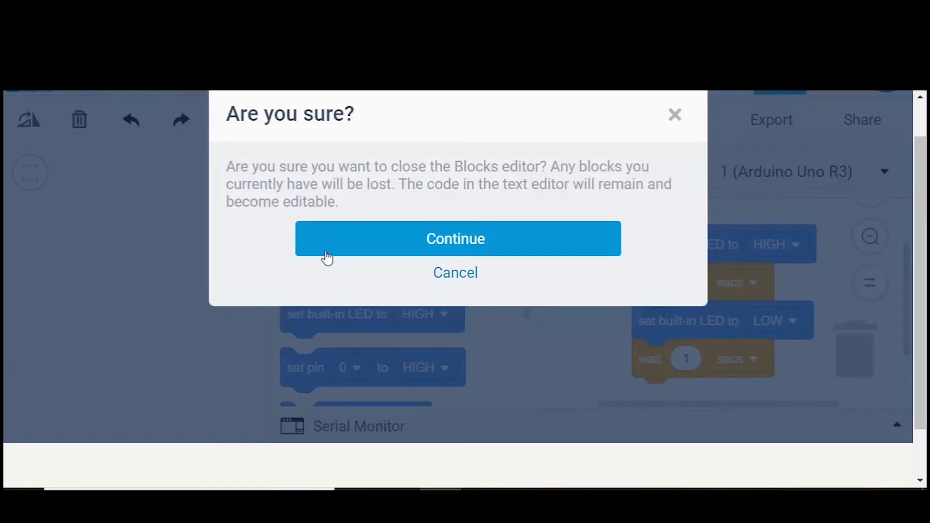
pyautogui.click(328, 252)
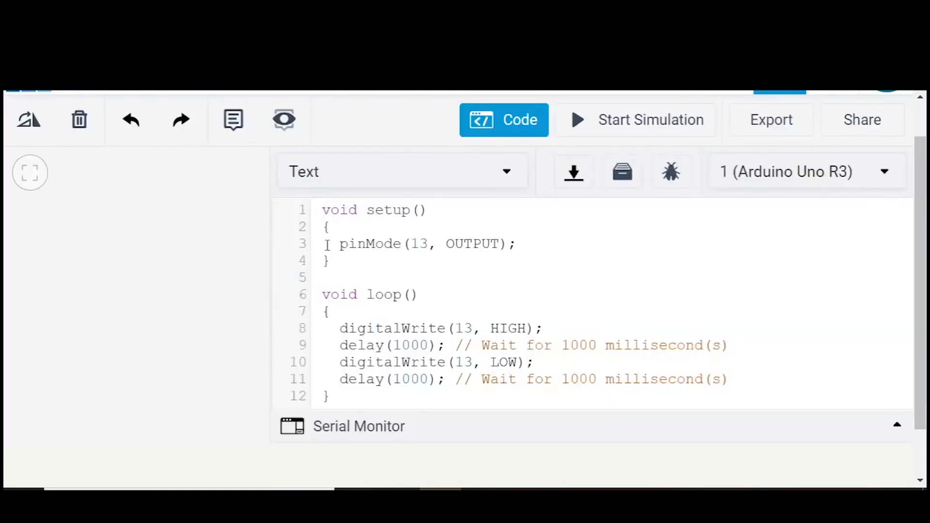
# - Replace the entire default sketch with the library line #include<LiquidCrystal.h>
pyautogui.moveTo(317, 210); pyautogui.dragTo(329, 428)
pyautogui.press('Delete')
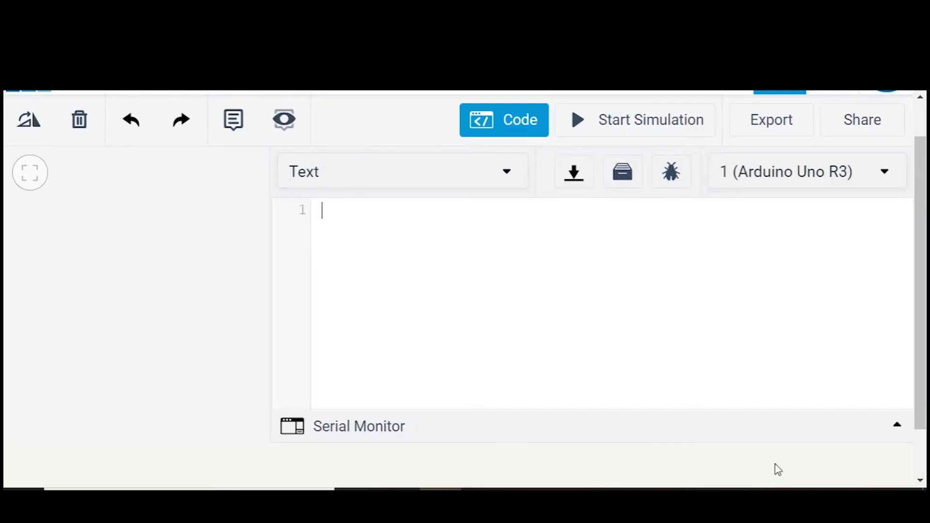
pyautogui.click(810, 499)
pyautogui.click(763, 293)
pyautogui.write('#include<')
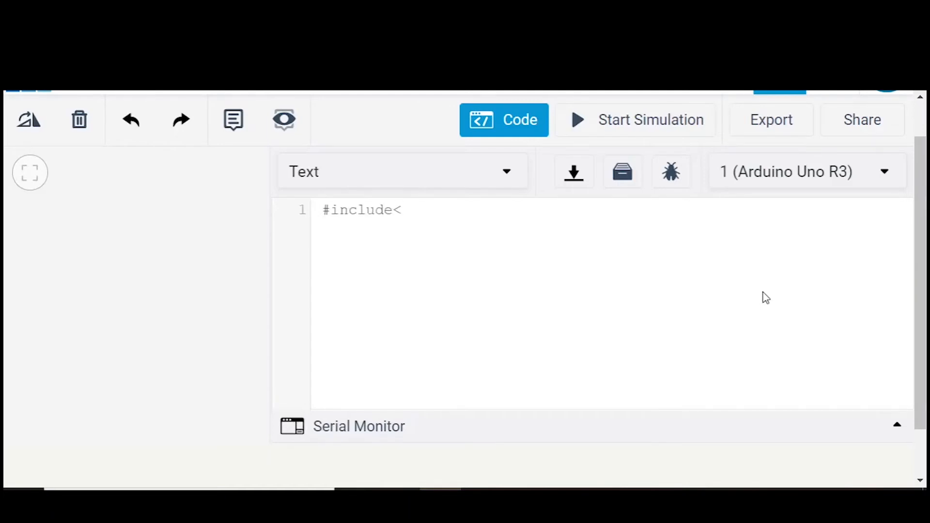
pyautogui.write('LiquidCrystal.h>')
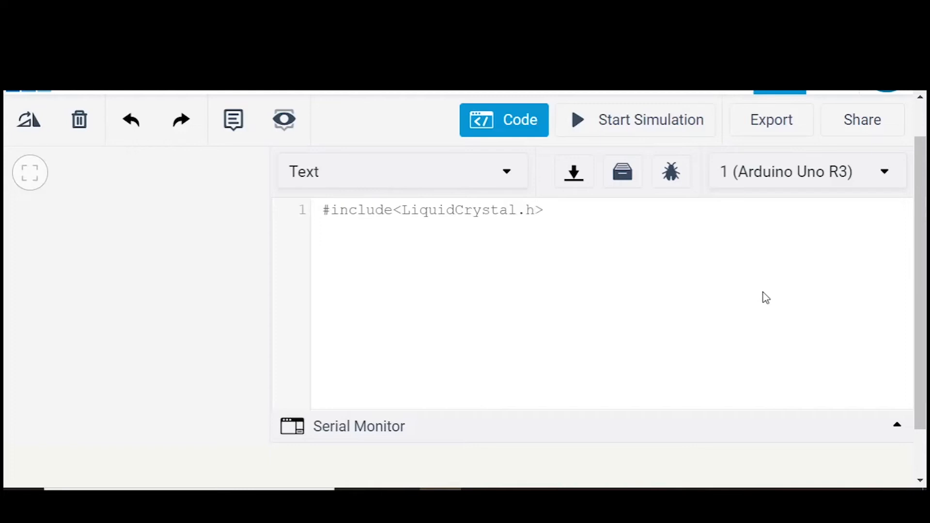
# - Declare the sensor input on a new line as int sensorPin=A1;
pyautogui.press('Return')
pyautogui.write('int sensorPin')
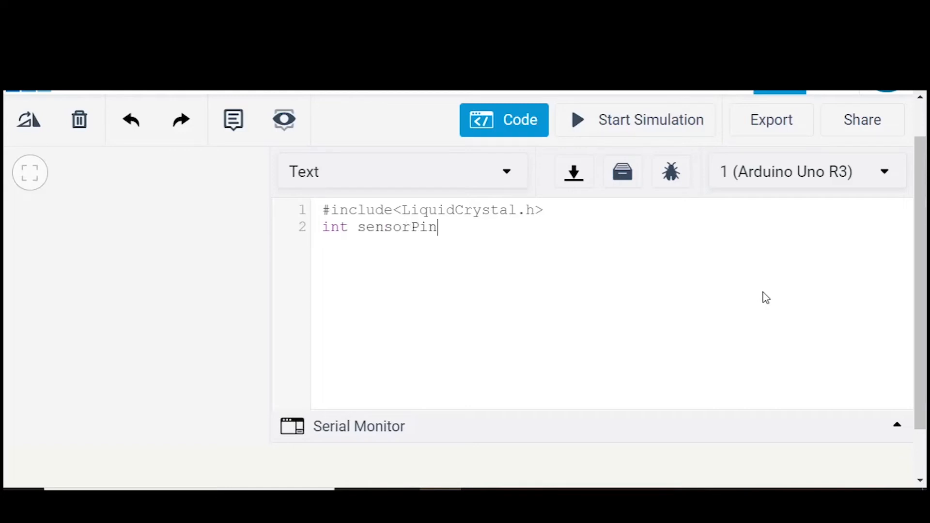
pyautogui.write('=A1;')
# - Declare two more variables on separate lines: int Forcevalue=0; and int lbs=0;
pyautogui.press('Return')
pyautogui.write('int Force')
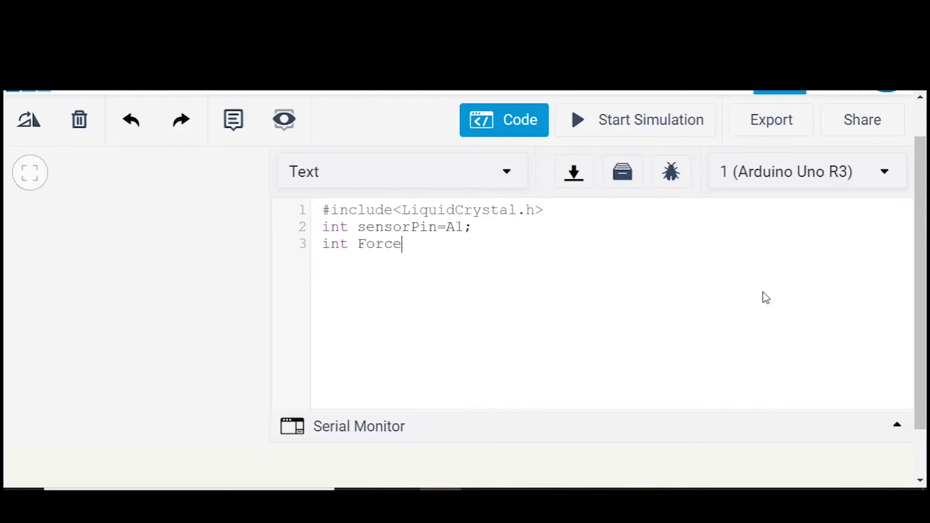
pyautogui.write('value=0;')
pyautogui.press('Return')
pyautogui.write('int lbs')
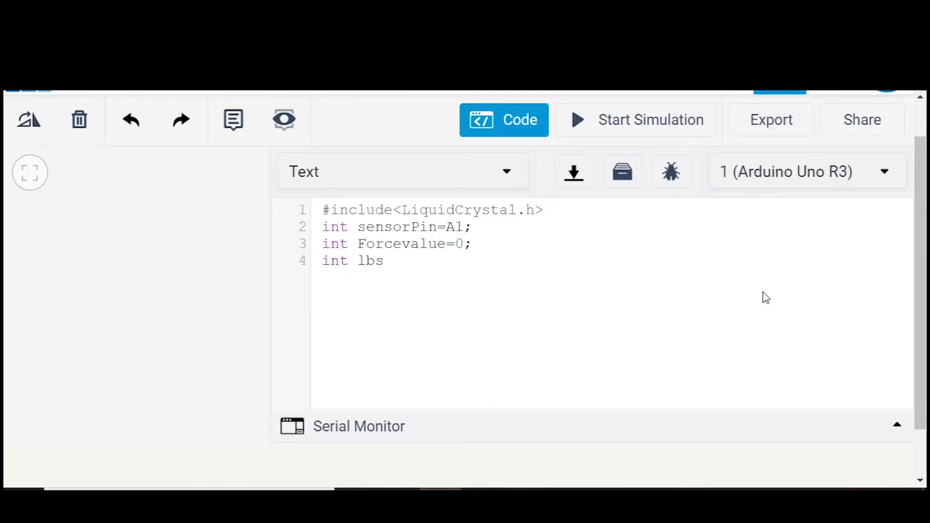
pyautogui.write('=0;')
# - Create the display object on a new line with LiquidCrystal lcd(12,11,5,4,3,2);
pyautogui.press('Return')
pyautogui.write('LiquidC')
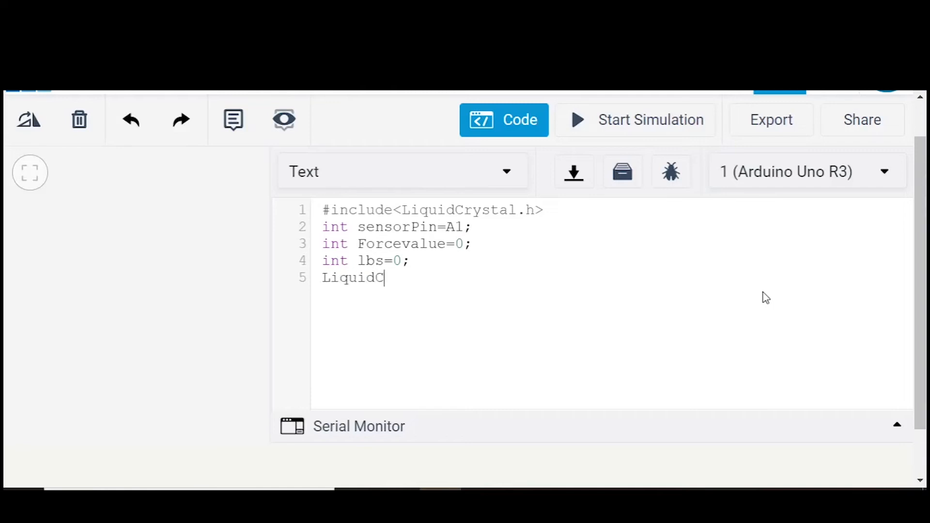
pyautogui.write('rystal lcd(')
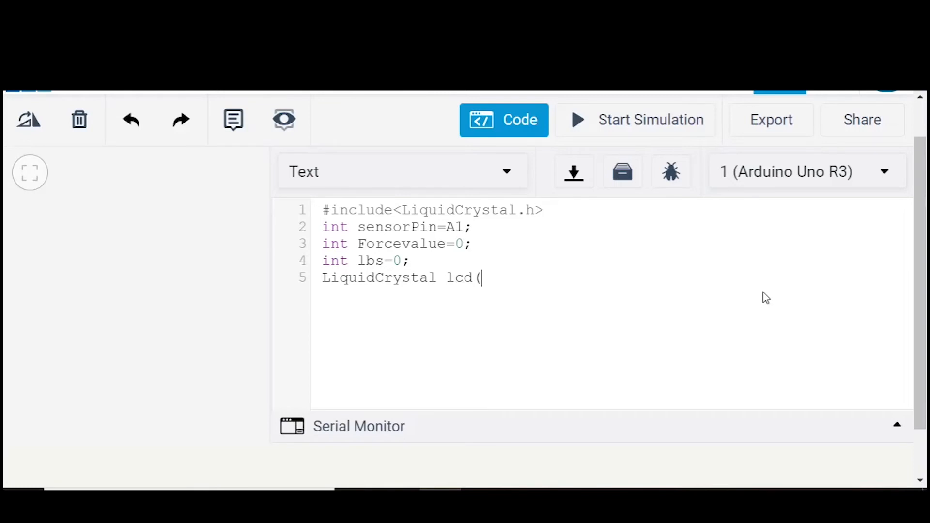
pyautogui.write('12,11,5,4,3,2);')
# - Begin an integer declaration for the variable red on the line below the lcd object
pyautogui.press('Return')
pyautogui.write('int ')
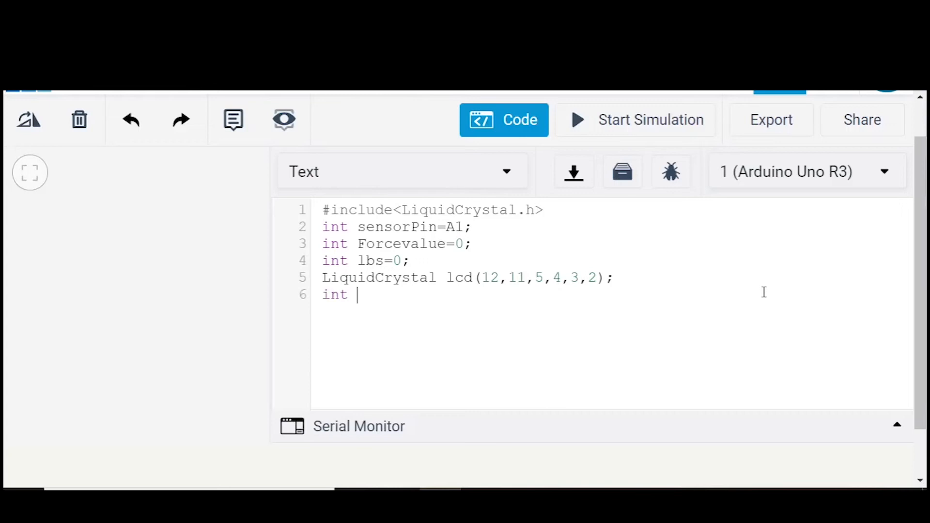
pyautogui.write('red')
pyautogui.press('Up')
pyautogui.write('l')
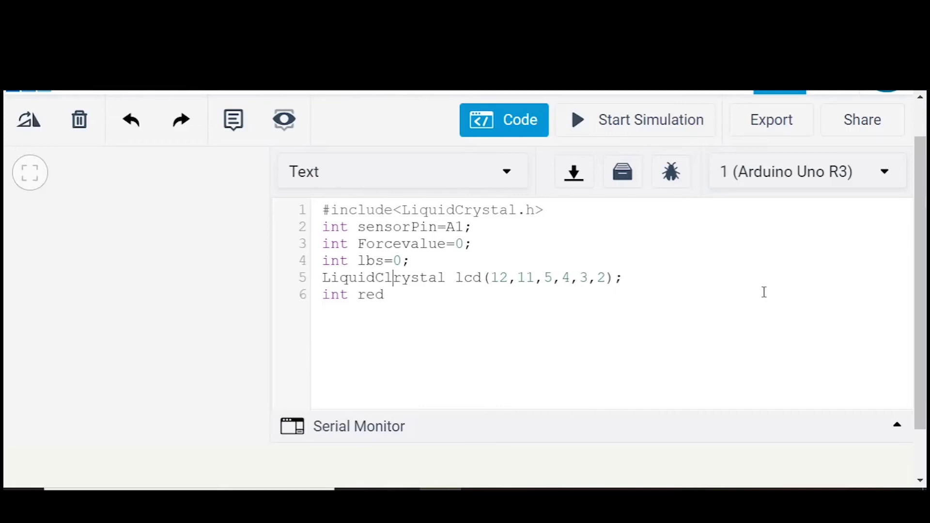
pyautogui.click(764, 292)
pyautogui.click(393, 279)
pyautogui.write('}')
pyautogui.press('Up')
pyautogui.press('BackSpace')
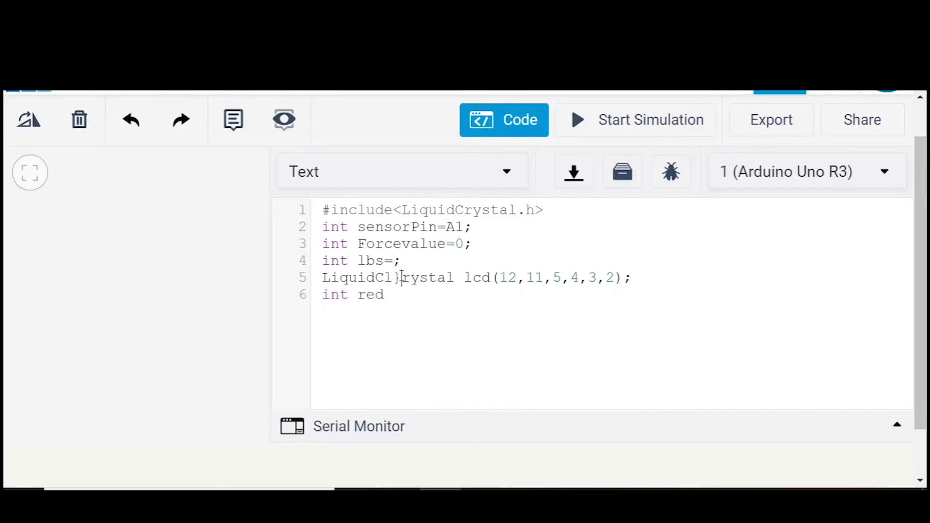
pyautogui.click(402, 277)
pyautogui.press('BackSpace')
pyautogui.press('BackSpace')
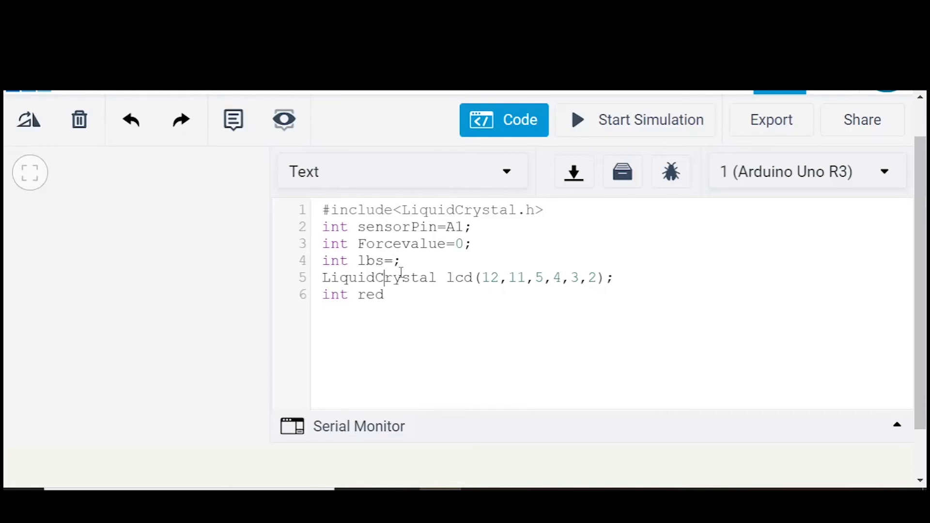
pyautogui.click(397, 261)
pyautogui.write('0')
# - Complete the declaration int red=8; and open the setup function below it with void setup(){
pyautogui.click(388, 293)
pyautogui.write('=8;')
pyautogui.press('Return')
pyautogui.write('voi')
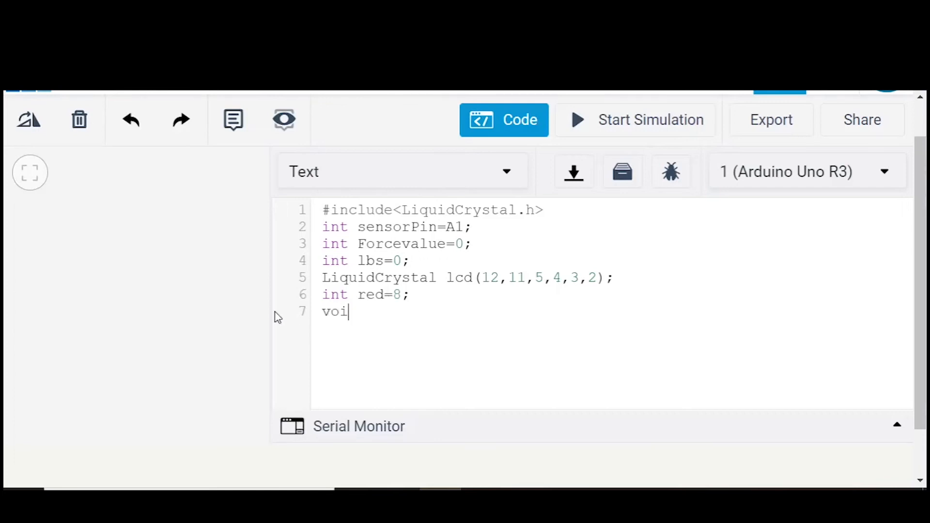
pyautogui.write('d setup()[')
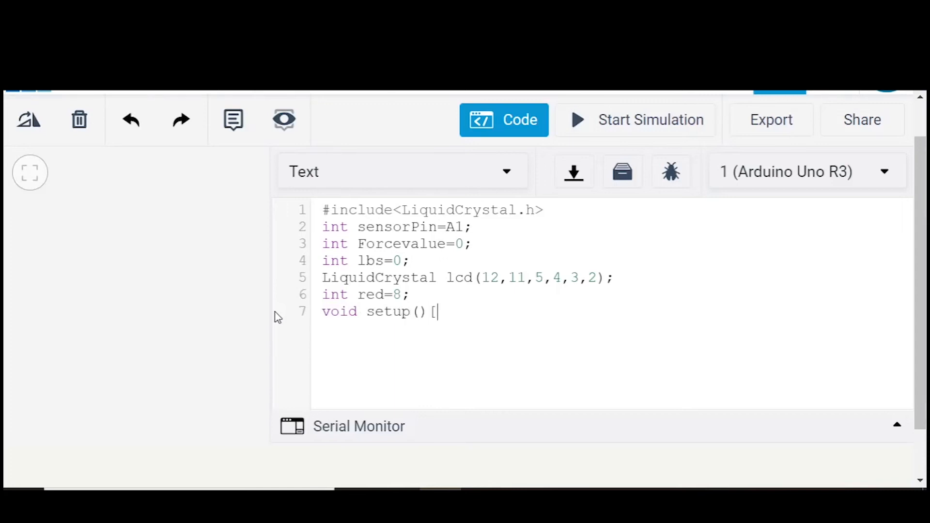
pyautogui.press('BackSpace')
pyautogui.write('{')
# - Start serial communication inside the setup function with Serial.begin(9600);
pyautogui.press('Return')
pyautogui.write('Serial.begin')
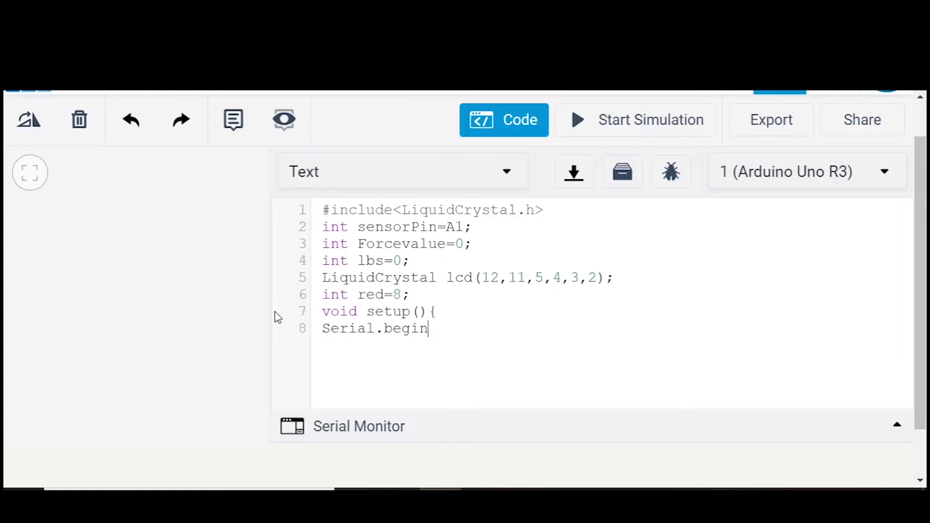
pyautogui.write('(9600);')
# - Initialise the display inside the setup function on a new line with lcd.begin(16,2);
pyautogui.press('Return')
pyautogui.press('BackSpace')
pyautogui.press('BackSpace')
pyautogui.write('lcd.begin')
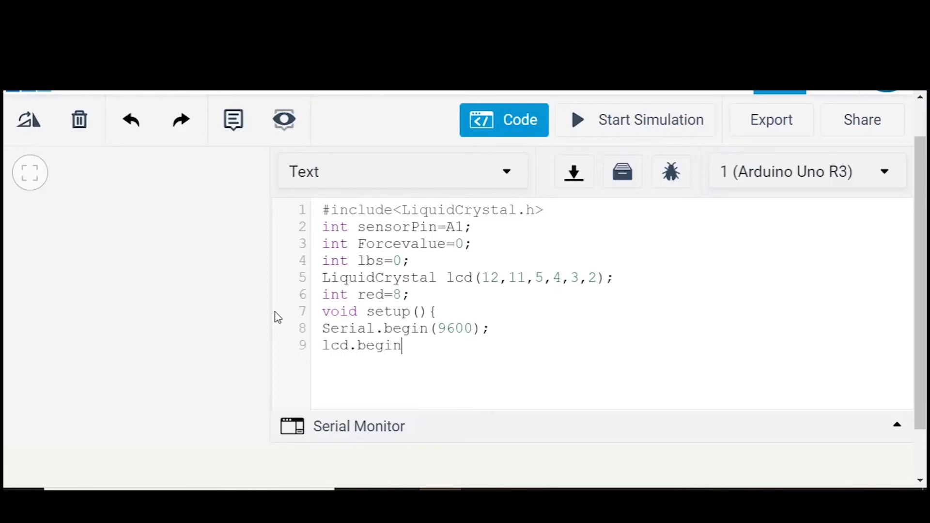
pyautogui.write('(16,2);')
# - Configure the sensor pin as an input on the line below with pinMode(sensorPin,INPUT);
pyautogui.press('Return')
pyautogui.press('BackSpace')
pyautogui.press('BackSpace')
pyautogui.write('pinMode')
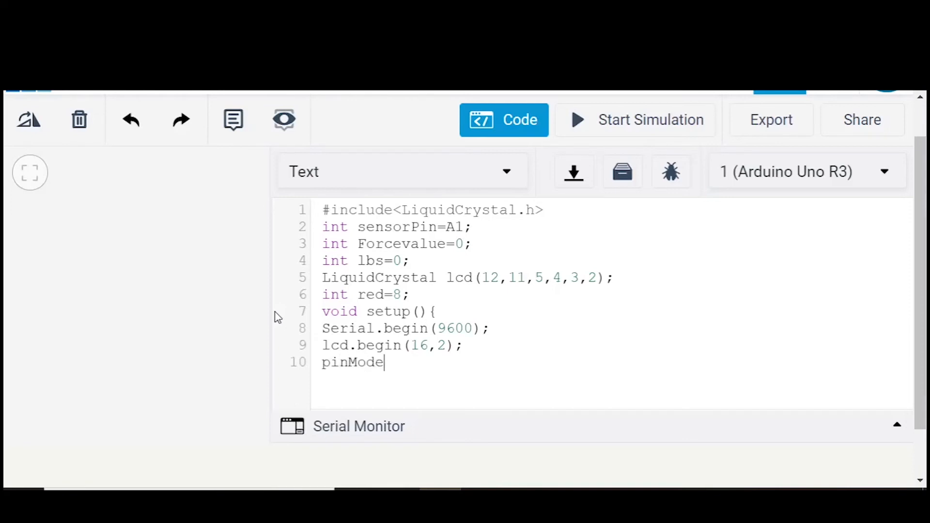
pyautogui.write('(sensorPin')
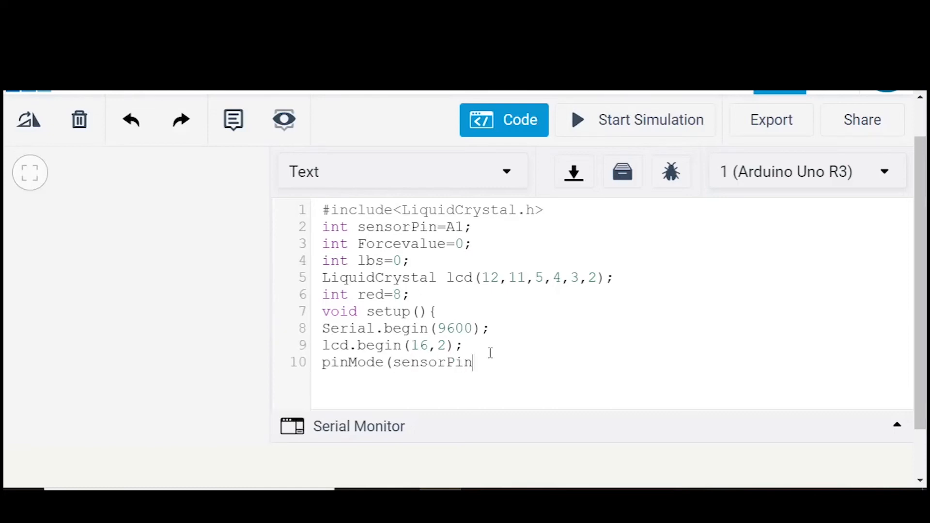
pyautogui.write(',INPUT);')
# - Configure the red LED pin as an output on the following line with pinMode(red,OUTPUT);
pyautogui.press('Return')
pyautogui.press('BackSpace')
pyautogui.press('BackSpace')
pyautogui.write('pinMode')
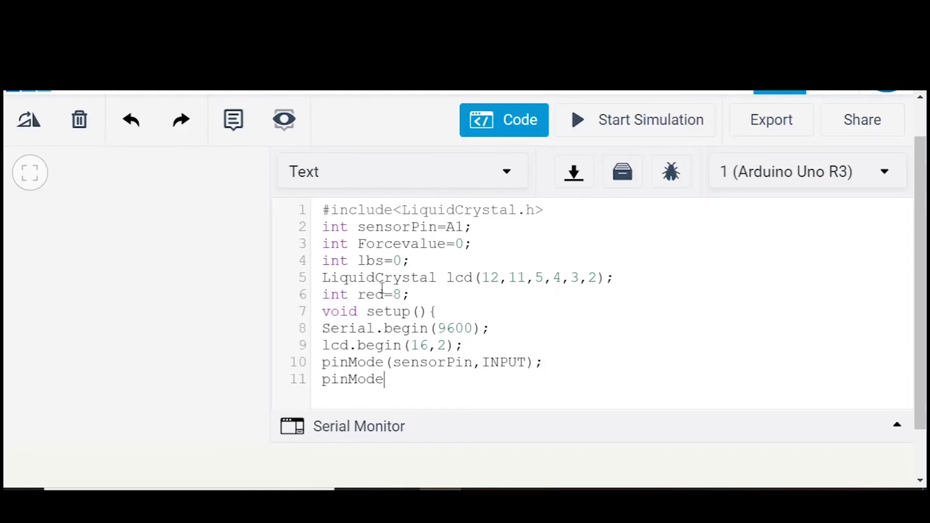
pyautogui.write('(red,OUTPUT);')
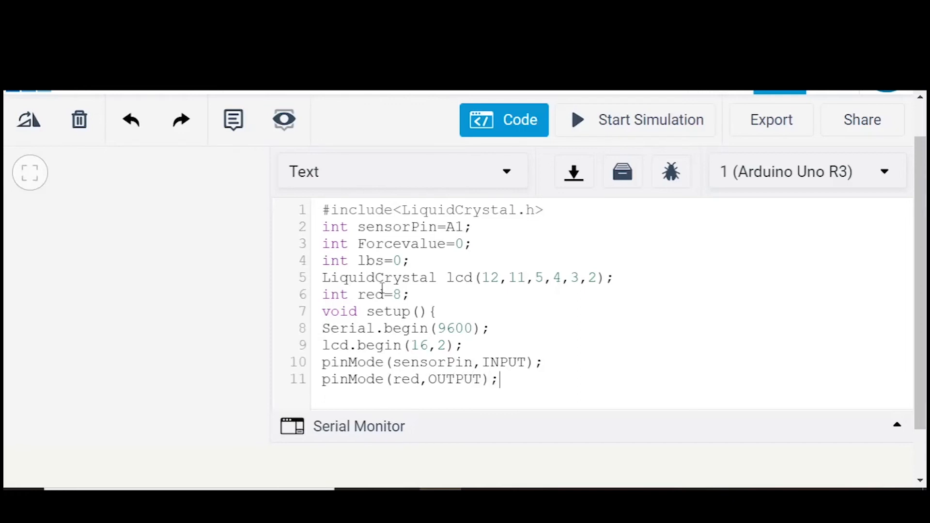
# - Close the setup function with } and open the loop function below it with void loop{
pyautogui.press('Return')
pyautogui.press('BackSpace')
pyautogui.press('BackSpace')
pyautogui.press('BackSpace')
pyautogui.press('Return')
pyautogui.write('}')
pyautogui.press('Return')
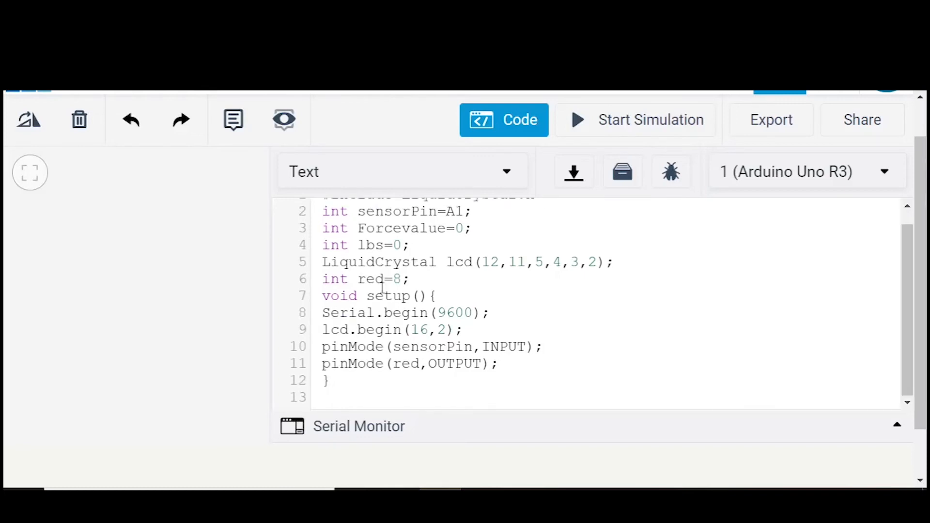
pyautogui.write('void loop{')
pyautogui.press('Return')
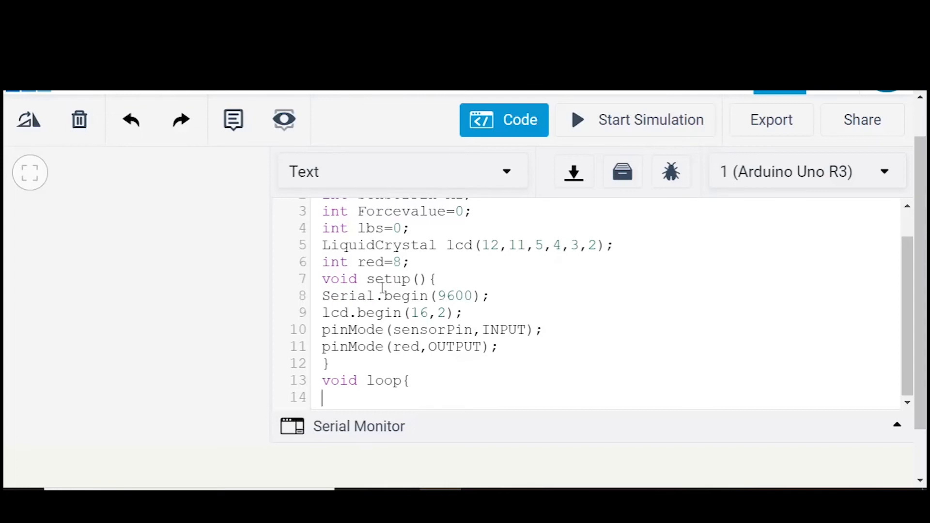
# - Declare float Forcevalue on the first line of the loop and assign it the reading from analogRead(sensorPin)
pyautogui.write('float')
pyautogui.write('Forcevalue')
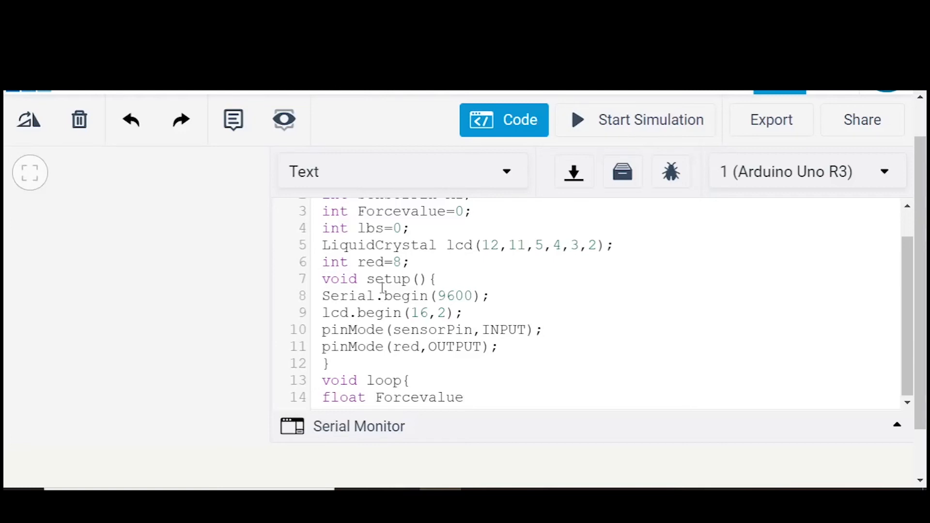
pyautogui.write('=analogRead(')
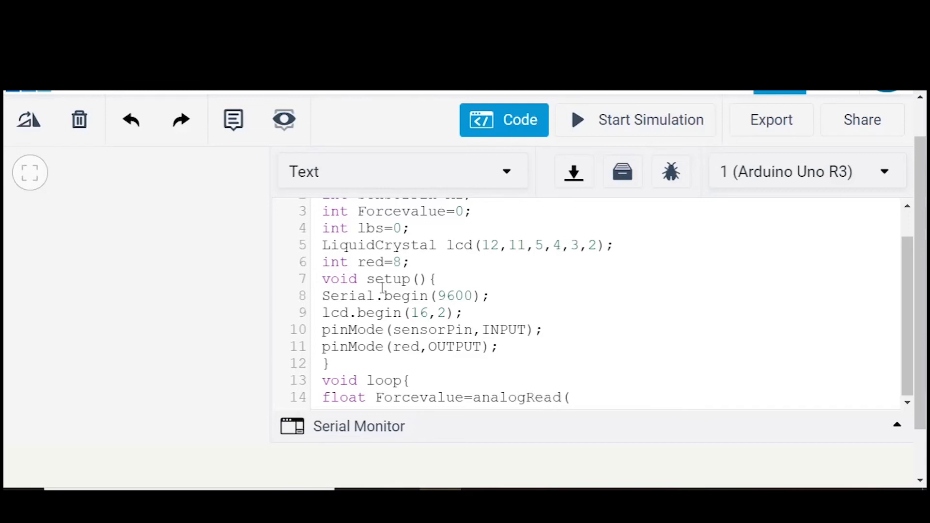
pyautogui.write('sensorPin')
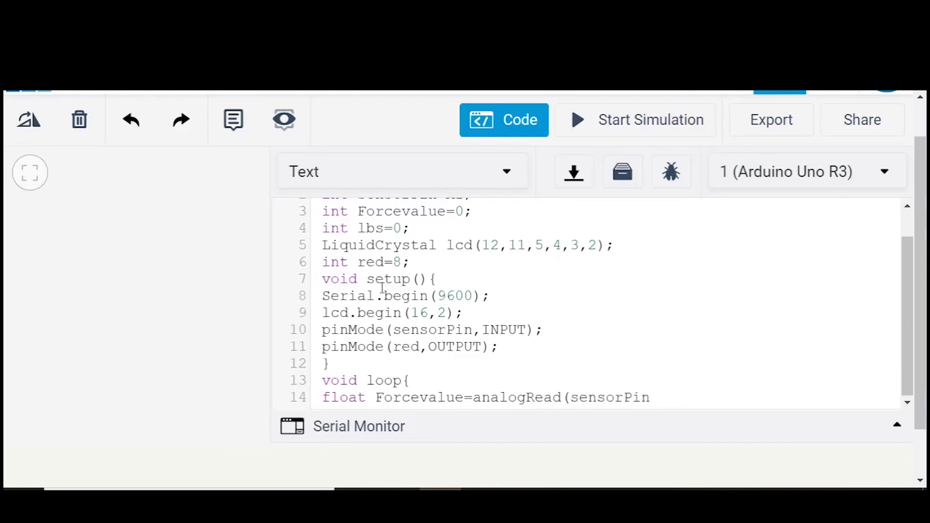
pyautogui.write(');')
pyautogui.press('Return')
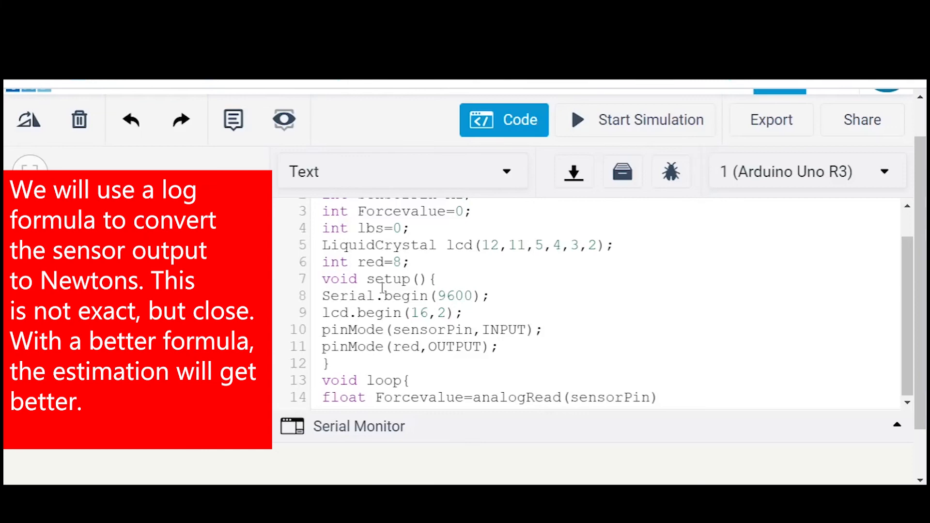
# - Finish the Forcevalue line and add float N=exp((Forcevalue-555.53)/156.34); on the next line to convert to Newtons
pyautogui.write(';')
pyautogui.press('Return')
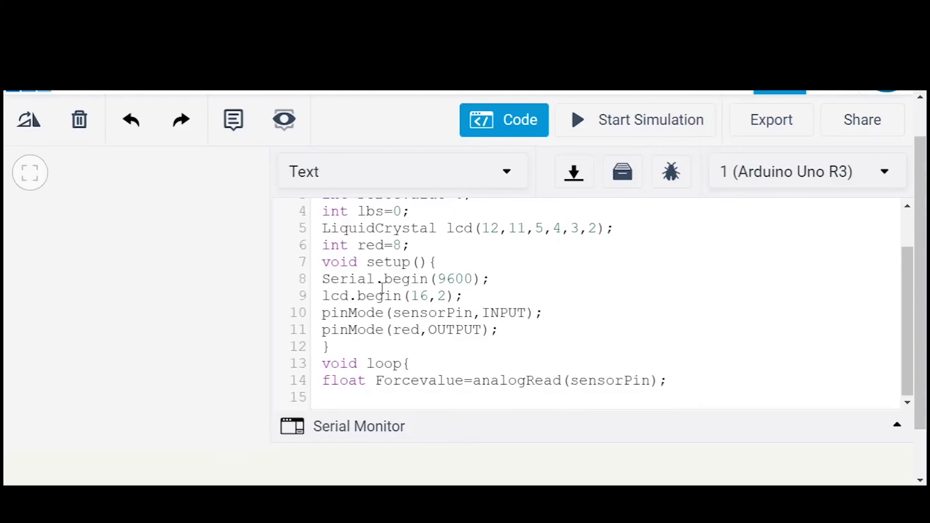
pyautogui.write('float N=exp')
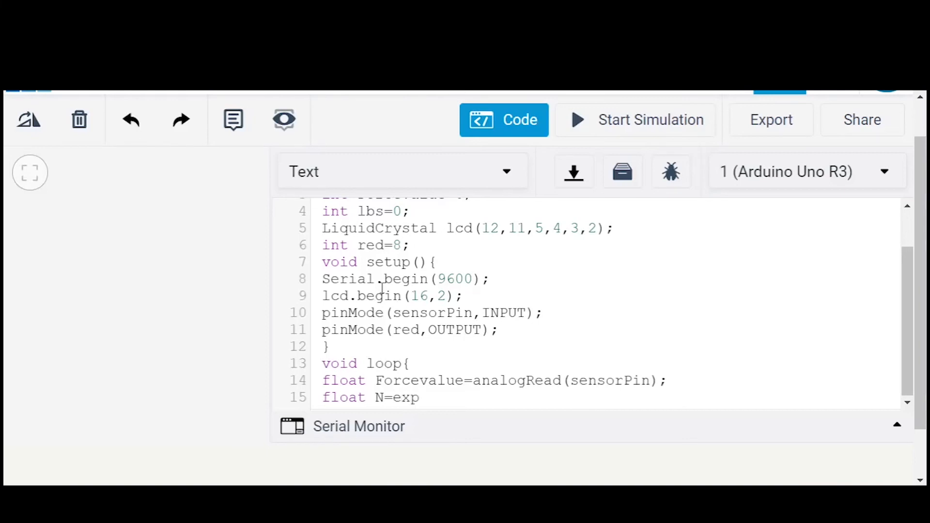
pyautogui.write('((Forcevalue')
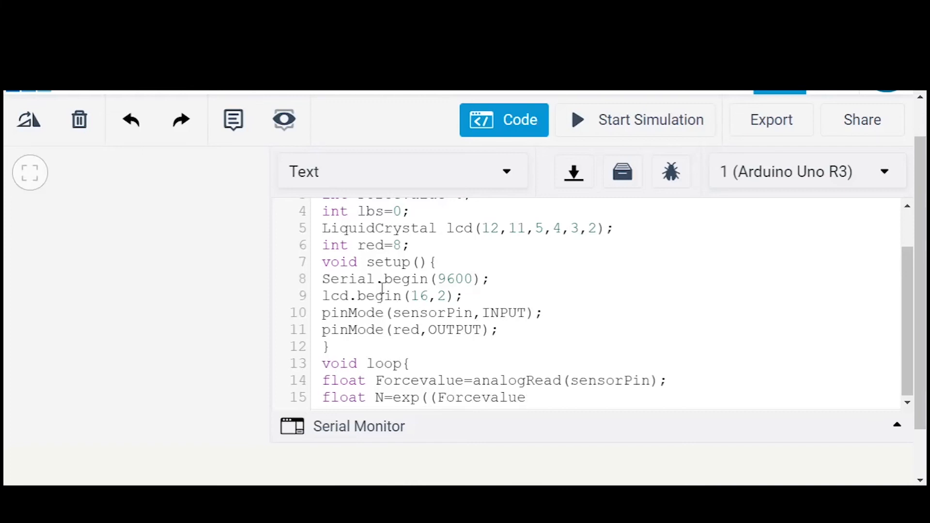
pyautogui.write('-555.53)/156.34')
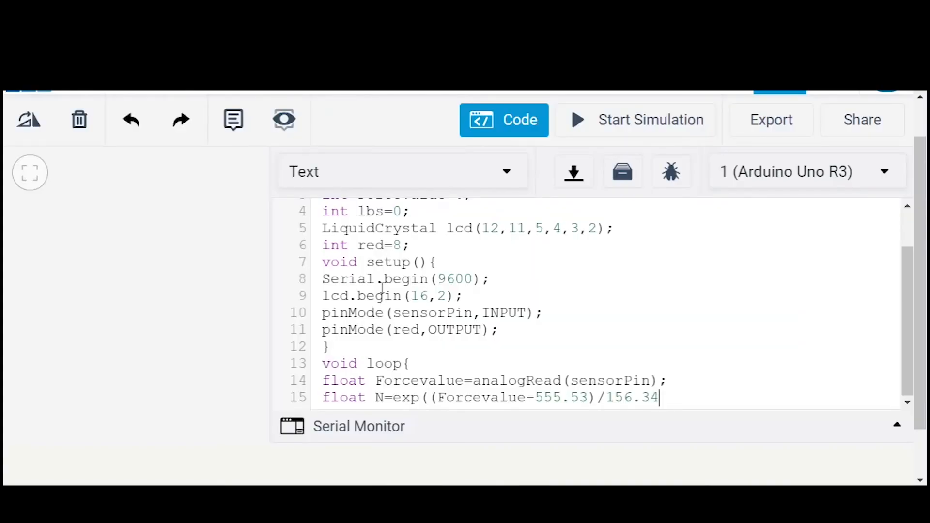
pyautogui.write(');')
# - Add the line float Lb=N*.224; with the comment //N*.224 to convert Newtons to pounds
pyautogui.press('Return')
pyautogui.press('BackSpace')
pyautogui.press('BackSpace')
pyautogui.write('float')
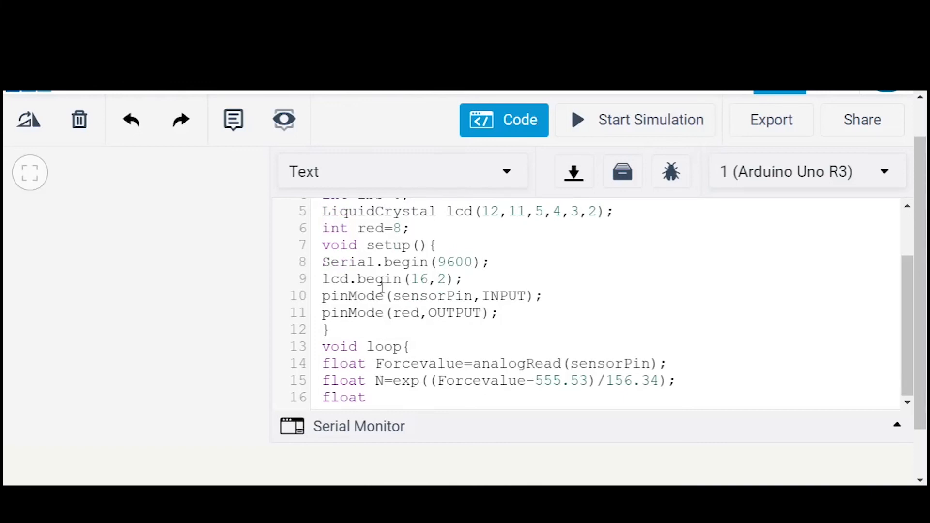
pyautogui.write('Lb=N')
pyautogui.write('*.224')
pyautogui.write('; //')
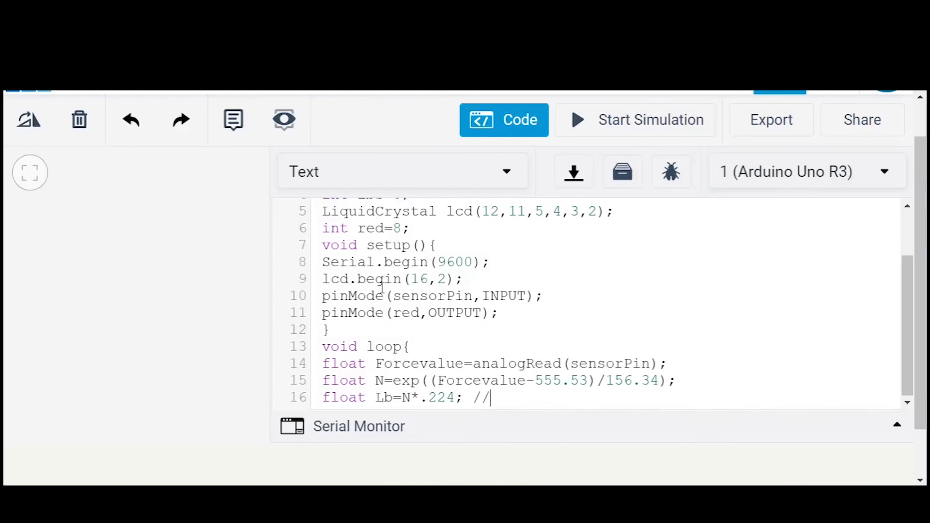
pyautogui.write('N*.224')
pyautogui.press('Return')
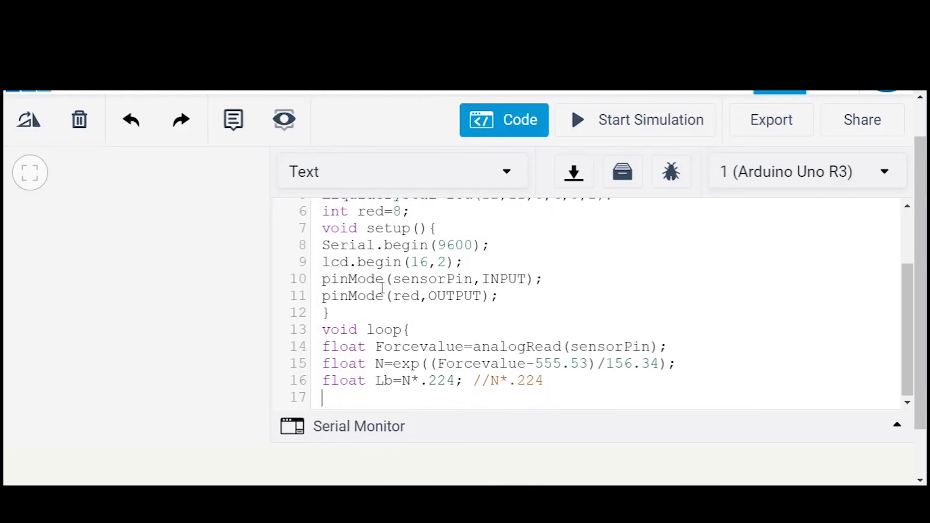
# - Position the LCD cursor at the first row with lcd.setCursor(0,0);
pyautogui.write('lcd.setCursor')
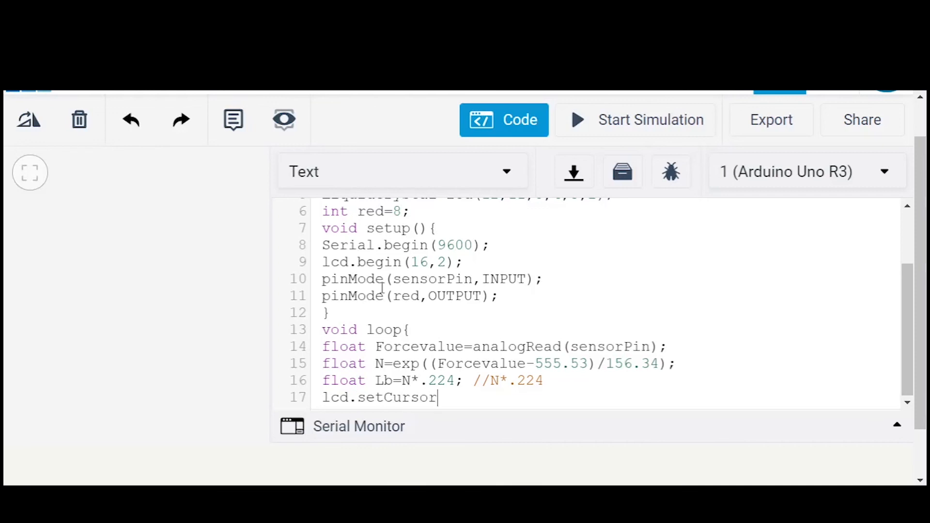
pyautogui.write('(0,0')
pyautogui.press('BackSpace')
pyautogui.write('0);')
# - Print the text label FV on the LCD with an lcd.print statement on the next line
pyautogui.press('Return')
pyautogui.press('BackSpace')
pyautogui.write('l')
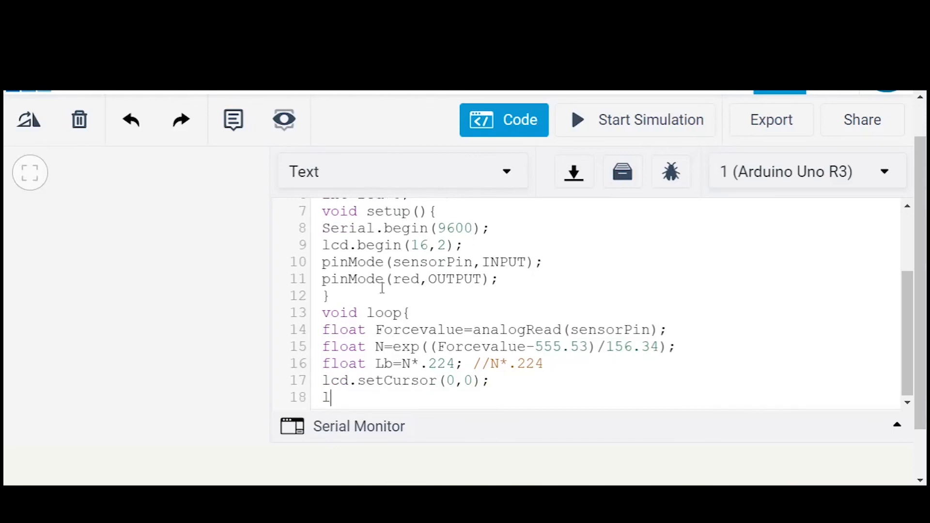
pyautogui.write('cd.print(')
pyautogui.write('"FV");')
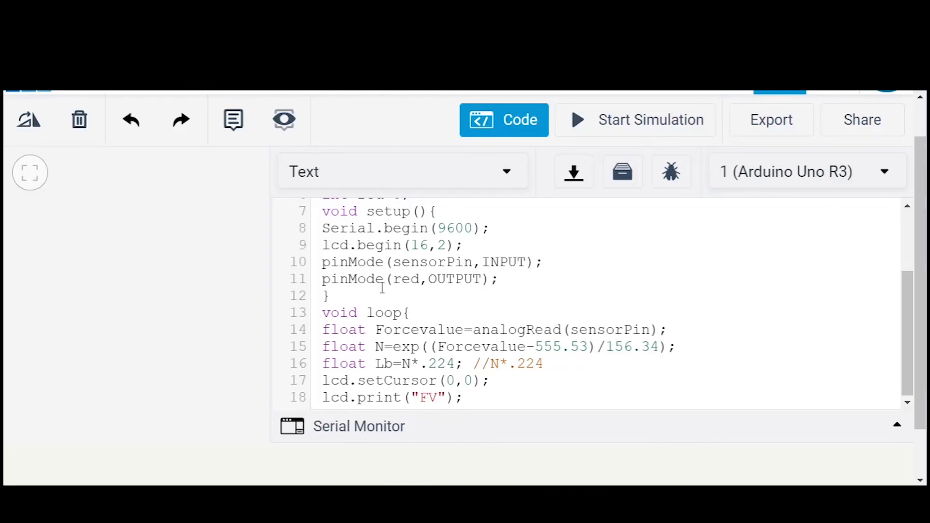
# - Print the force reading on the LCD with lcd.print(ForceValue); on a new line
pyautogui.press('Return')
pyautogui.press('BackSpace')
pyautogui.press('BackSpace')
pyautogui.write('lcd.pr')
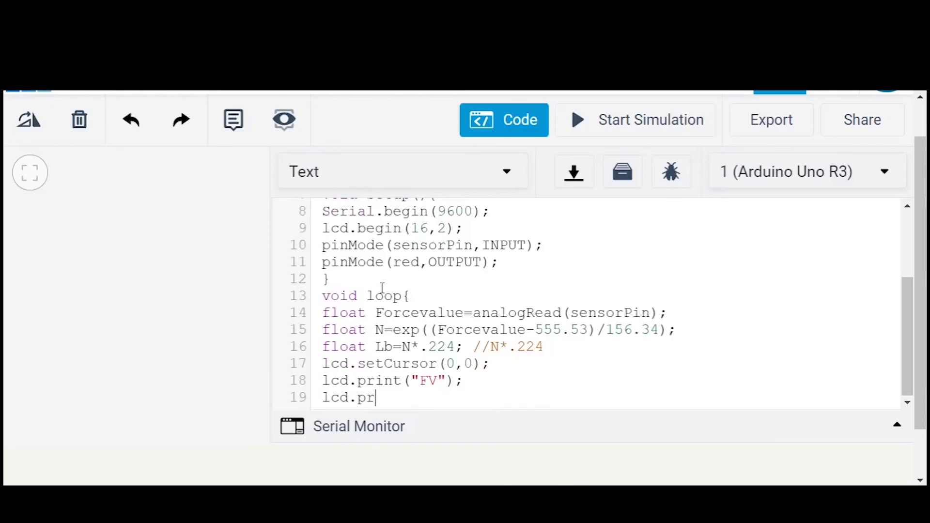
pyautogui.write('int(Force')
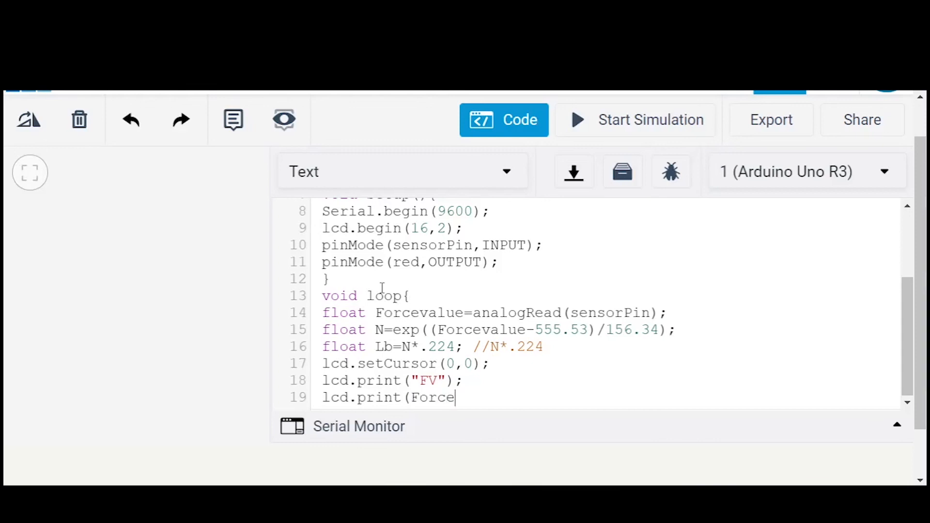
pyautogui.write('Value);')
# - Add an lcd.print statement printing an empty string on the following line
pyautogui.press('Return')
pyautogui.press('BackSpace')
pyautogui.press('BackSpace')
pyautogui.write('lcd.print(')
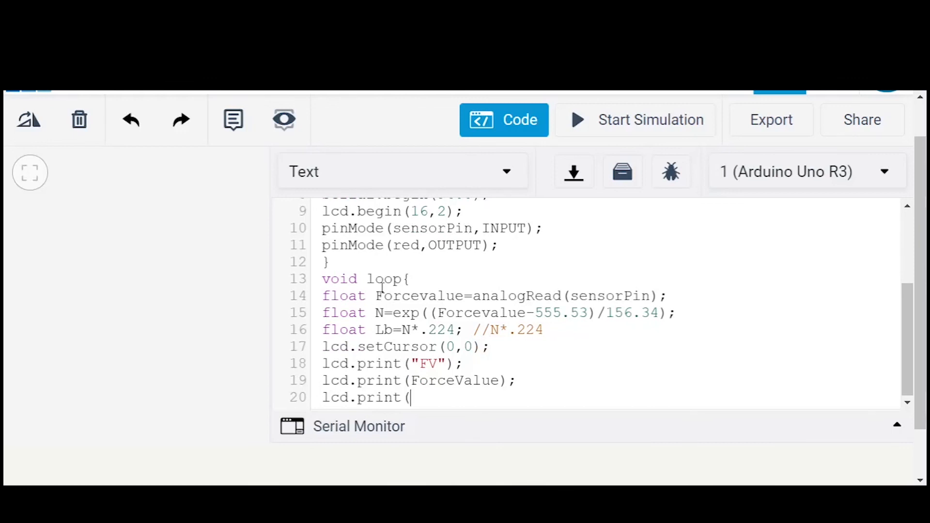
pyautogui.write('"");')
# - Move the LCD cursor to the second row with lcd.setCursor(0,1);
pyautogui.press('Return')
pyautogui.press('BackSpace')
pyautogui.press('BackSpace')
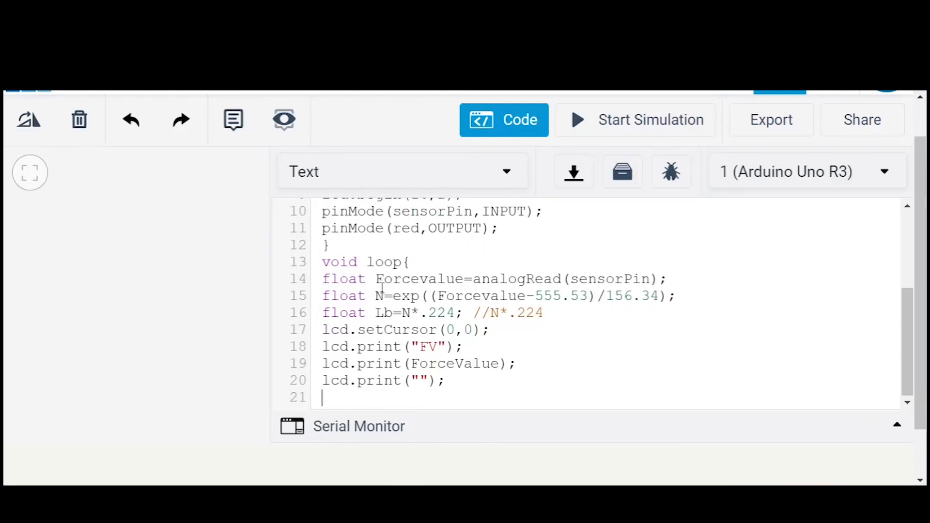
pyautogui.write('lcd.setCursor(')
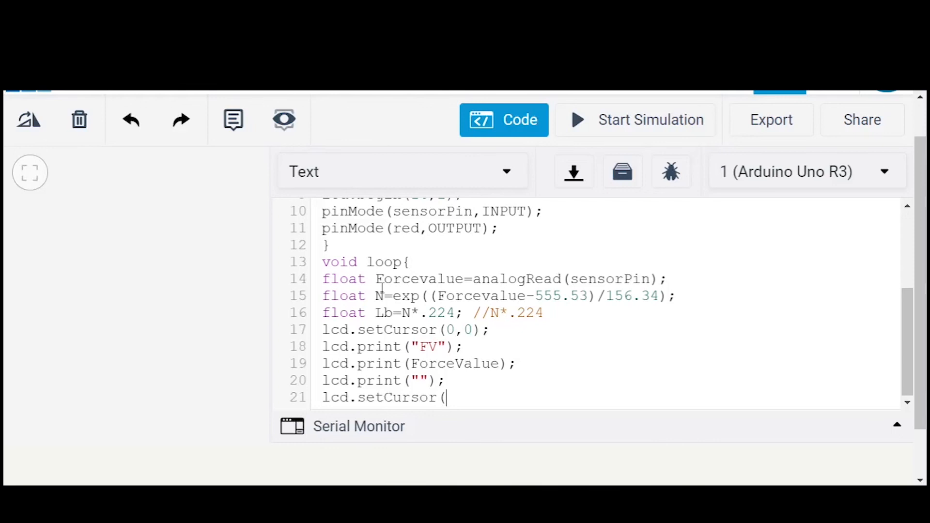
pyautogui.write('0,1);')
# - Print the text label Lb on the LCD with an lcd.print statement on the next line
pyautogui.press('Return')
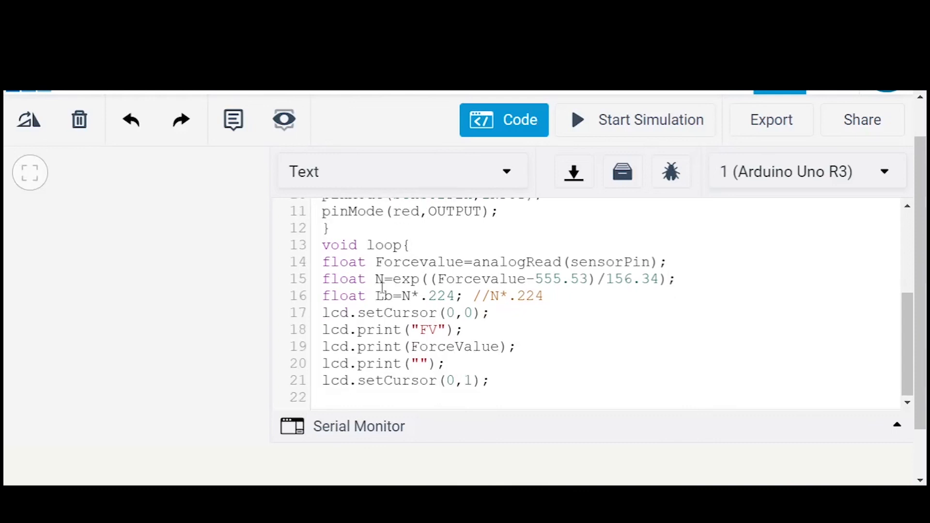
pyautogui.write('lcd.print("Lb')
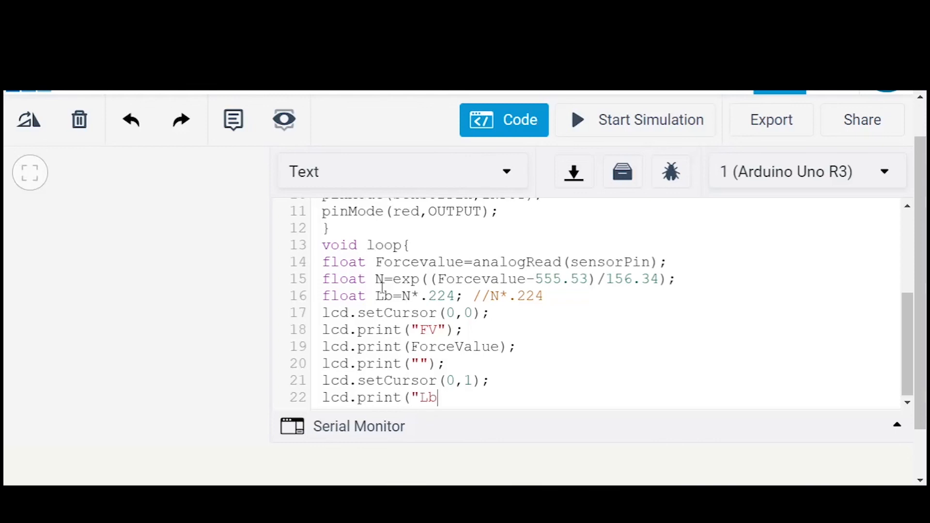
pyautogui.write('");')
pyautogui.press('Return')
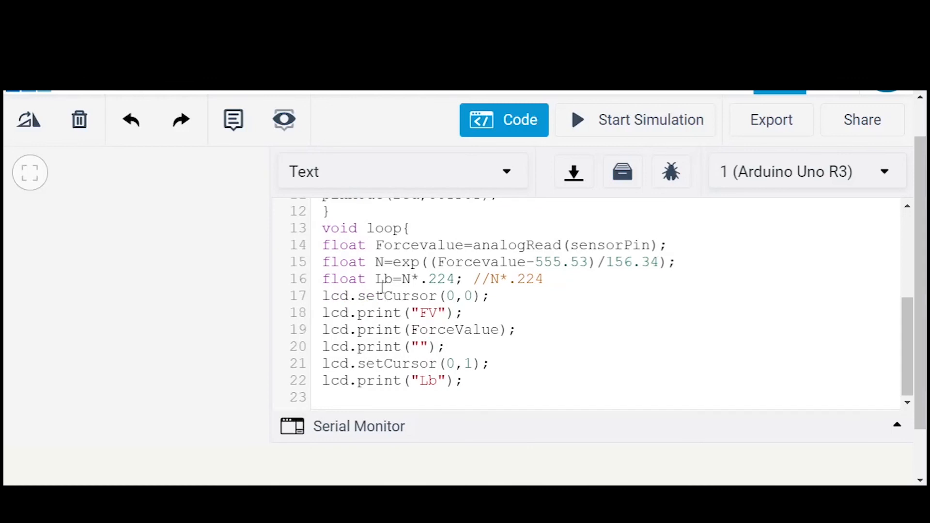
# - Print the pound value on the LCD with lcd.print(Lb); on a new line
pyautogui.write('lcd.print(')
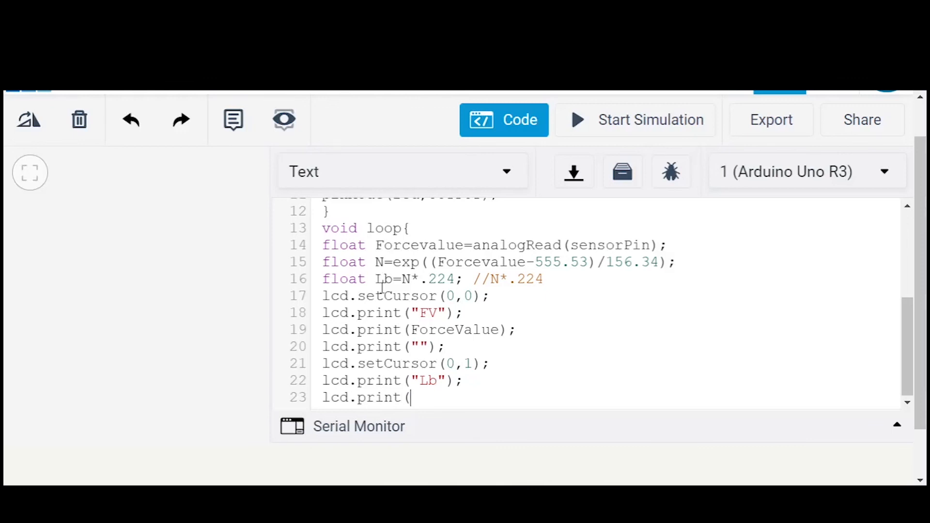
pyautogui.write('LB')
pyautogui.press('BackSpace')
pyautogui.write('b);')
pyautogui.press('Return')
# - Add another lcd.print statement printing an empty string on the next line
pyautogui.write('lc')
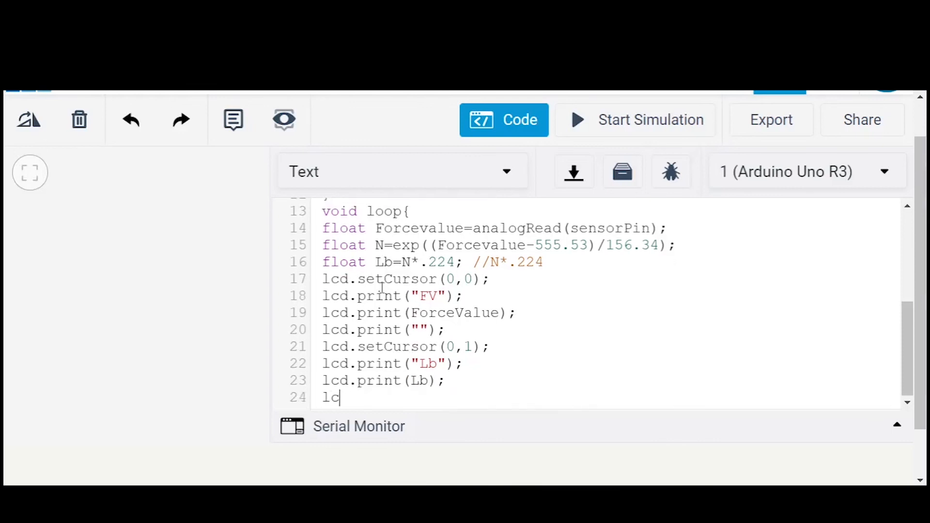
pyautogui.write('d.print("");')
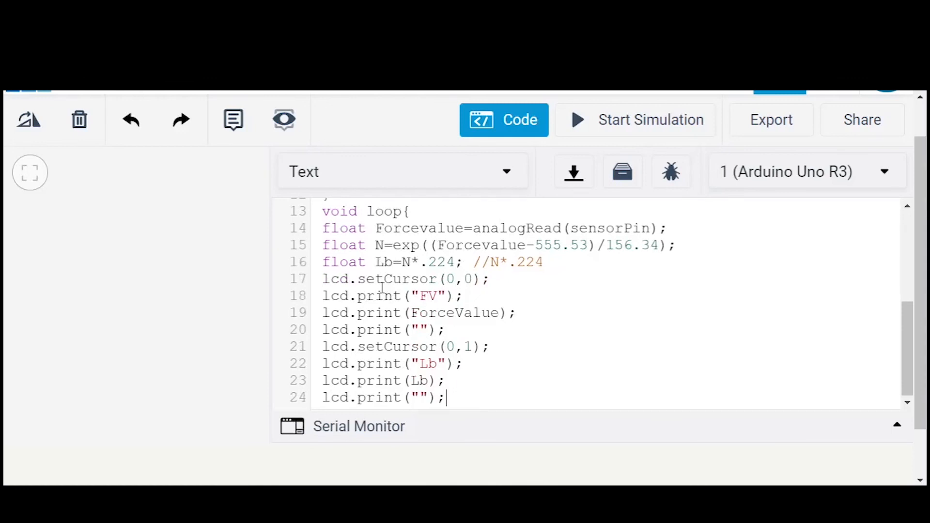
pyautogui.press('Return')
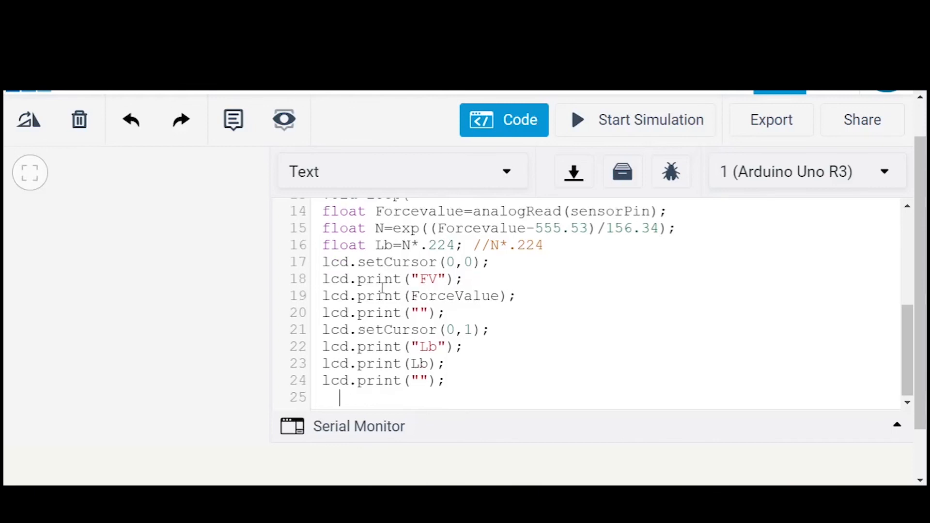
# - Close the loop function with a closing brace on the last line
pyautogui.press('BackSpace')
pyautogui.press('BackSpace')
pyautogui.write('}')
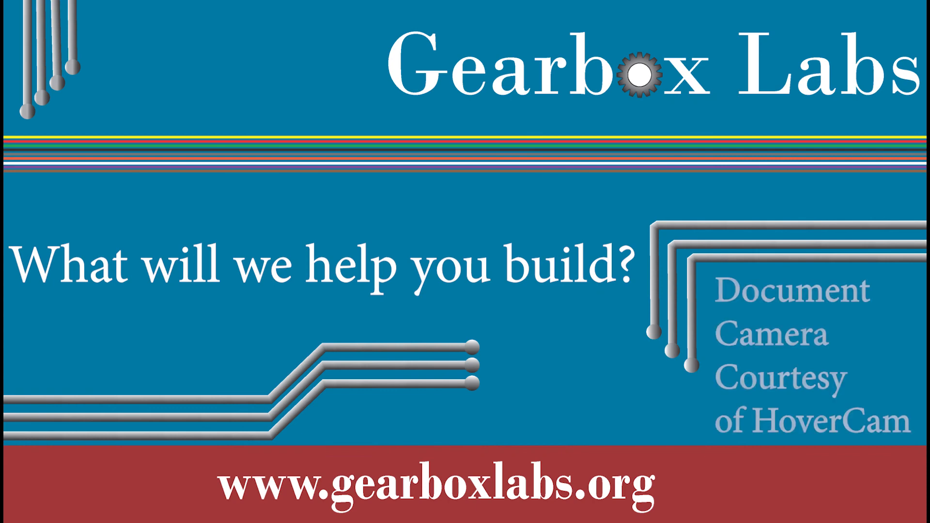